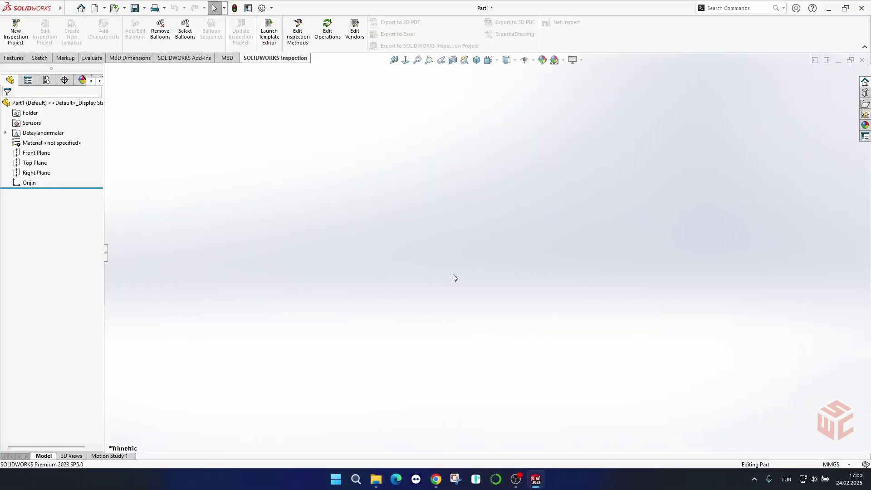
Start a sketch on the Front Plane and draw a horizontal centerline about 72 mm long, centred on the origin.
click(30, 153)
click(39, 138)
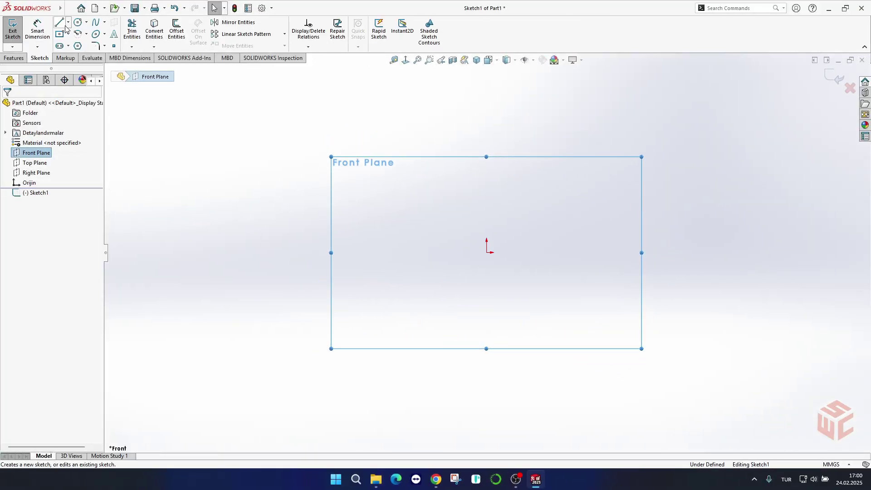
click(68, 21)
click(78, 44)
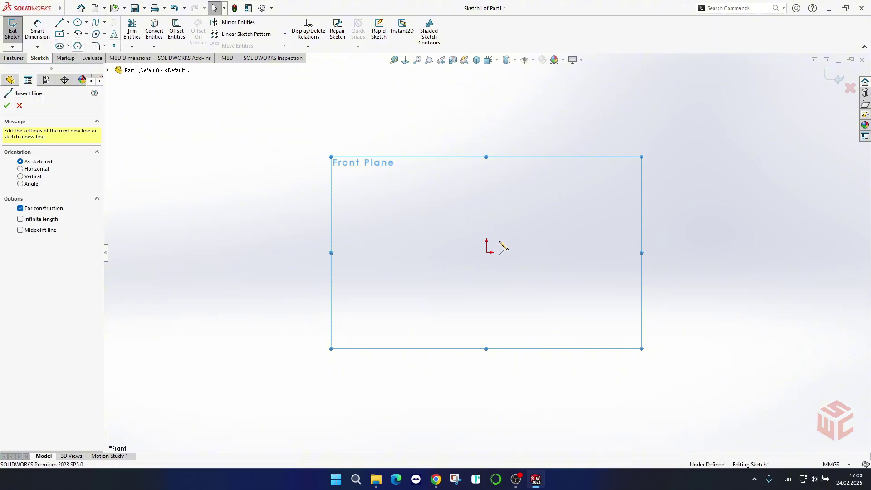
click(486, 252)
click(424, 252)
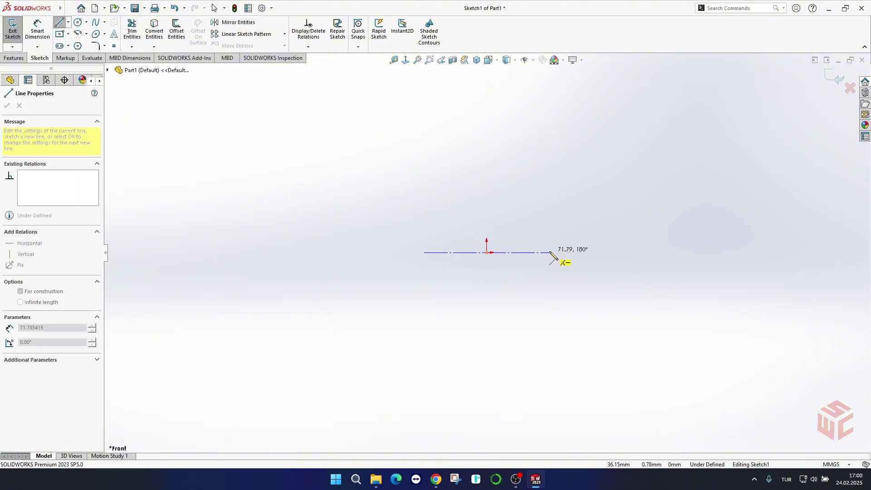
click(550, 252)
right_click(550, 252)
click(567, 260)
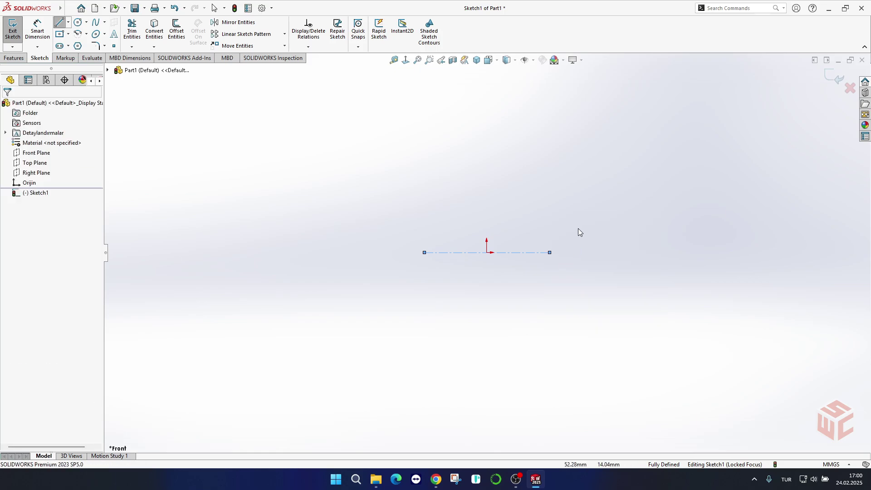
Draw a vertical line about 62 mm long upward from the origin and convert it to construction geometry.
right_drag(578, 229, 537, 228)
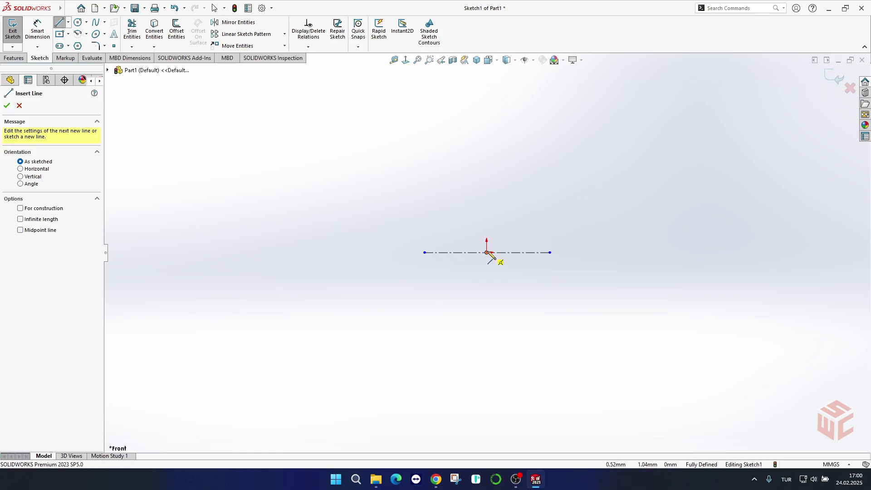
click(486, 252)
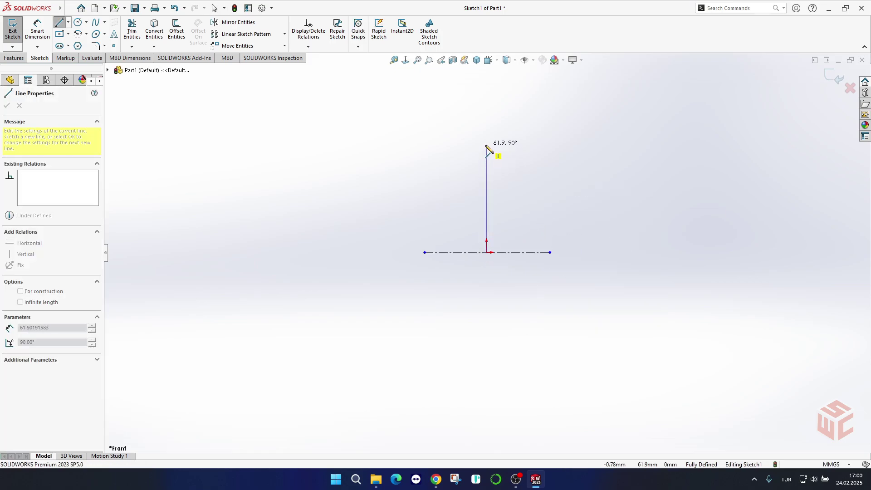
click(486, 146)
right_click(488, 157)
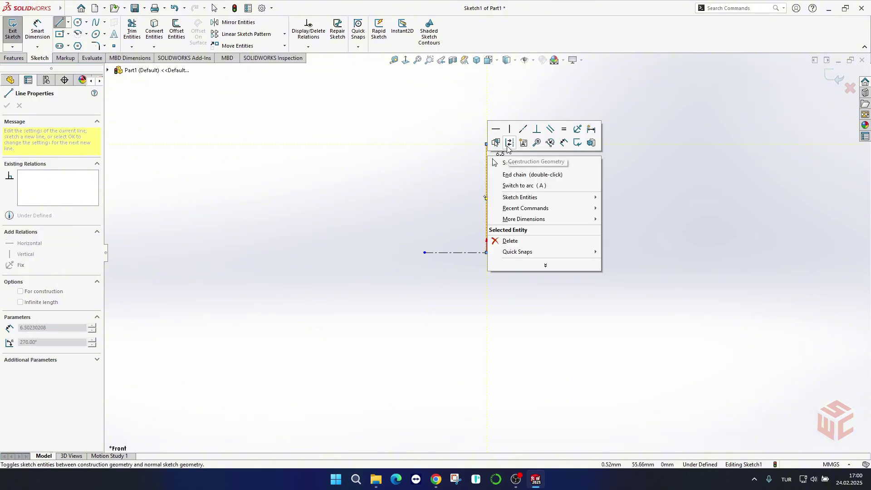
click(508, 146)
key(Escape)
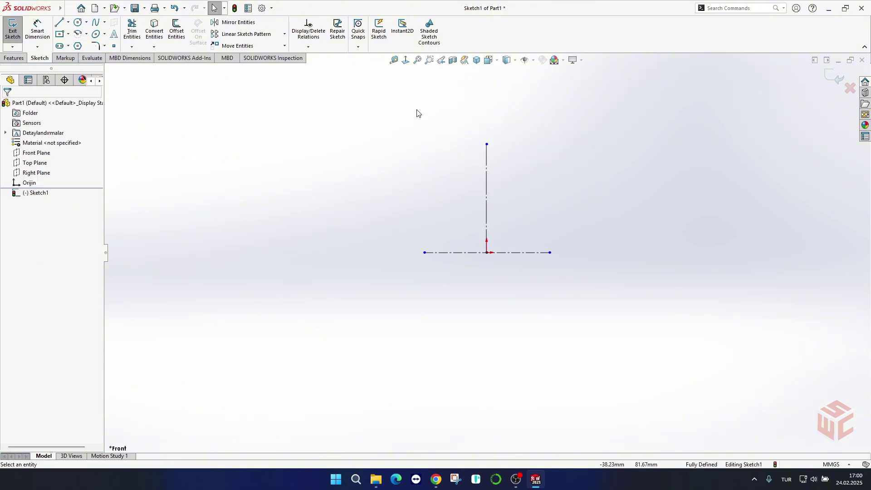
Sketch a center rectangle about 57 by 13 mm above the vertical centerline, with its center in line with it.
click(59, 35)
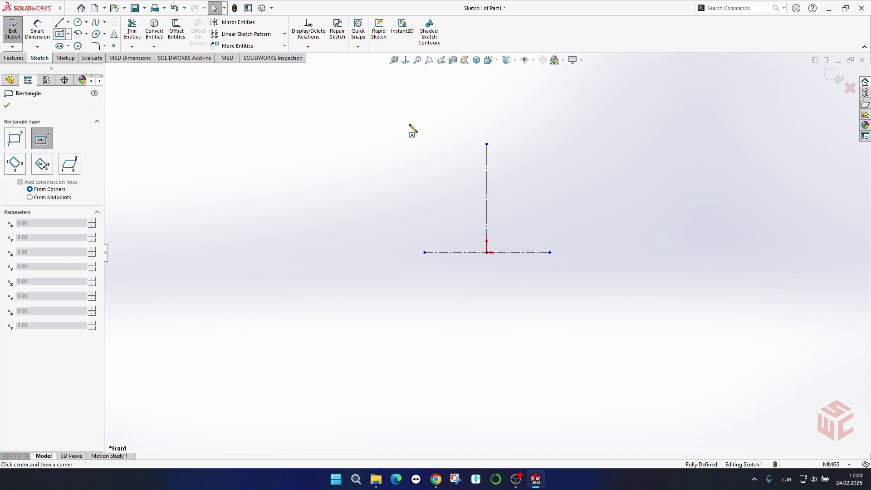
click(487, 104)
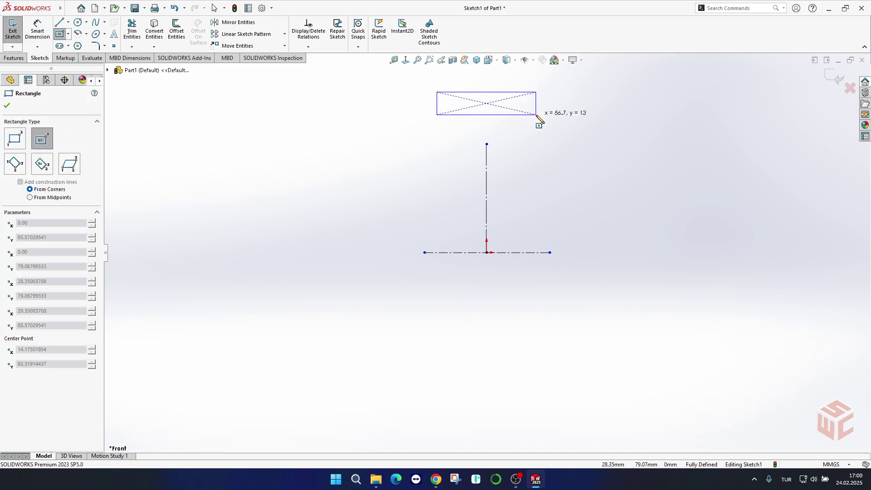
click(536, 114)
right_click(526, 129)
click(535, 132)
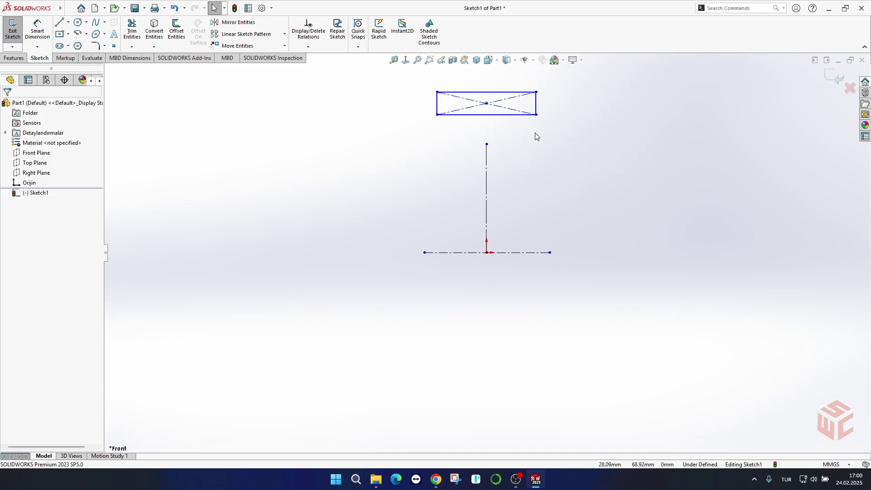
Dimension the rectangle's bottom edge at 53 mm from the horizontal centerline.
right_drag(535, 164, 520, 121)
click(518, 114)
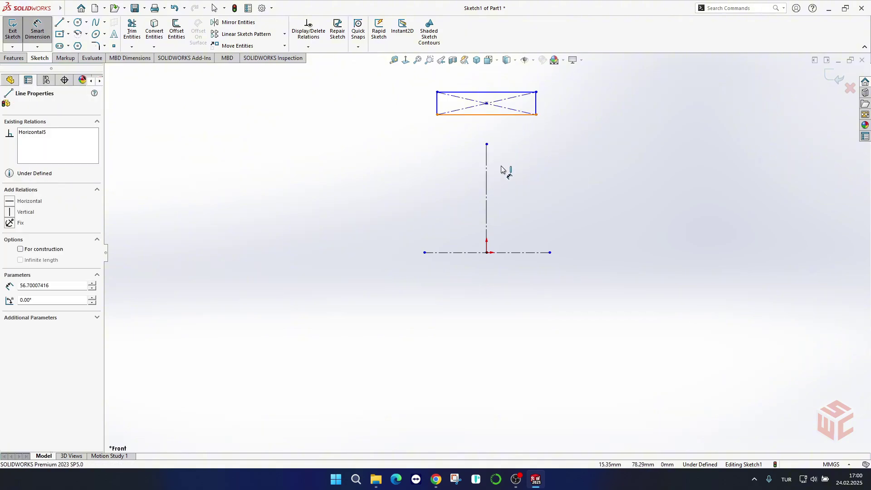
click(461, 253)
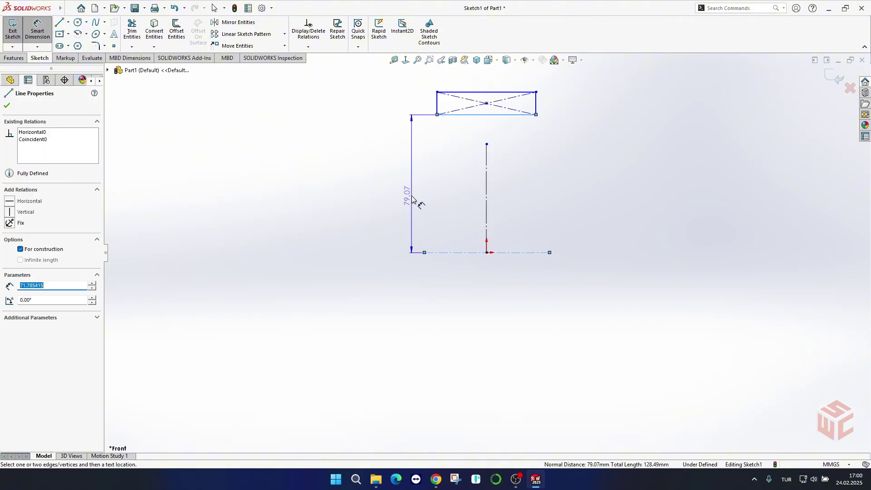
click(414, 200)
text(5)
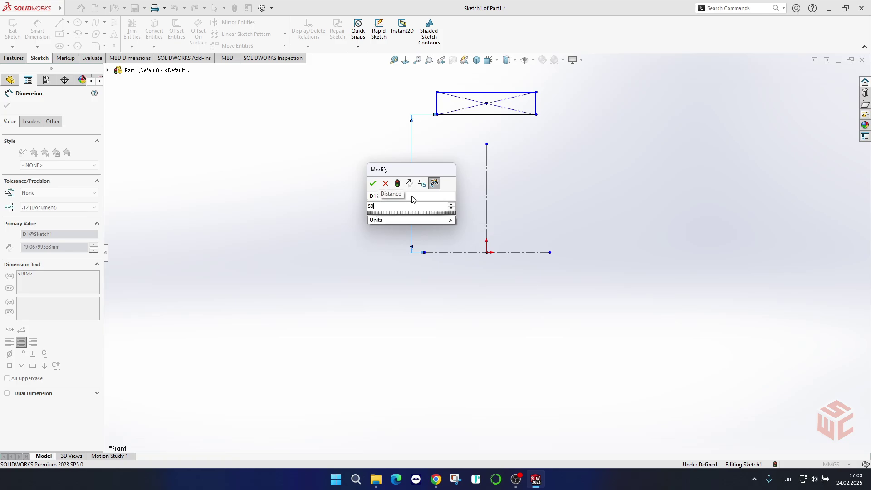
text(3)
key(Return)
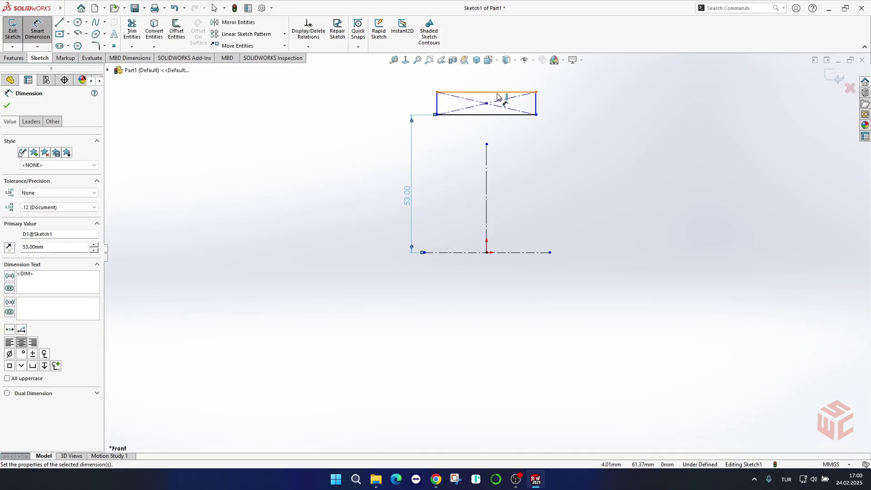
Dimension the rectangle's top edge at 65 mm from the horizontal centerline.
click(498, 96)
click(381, 177)
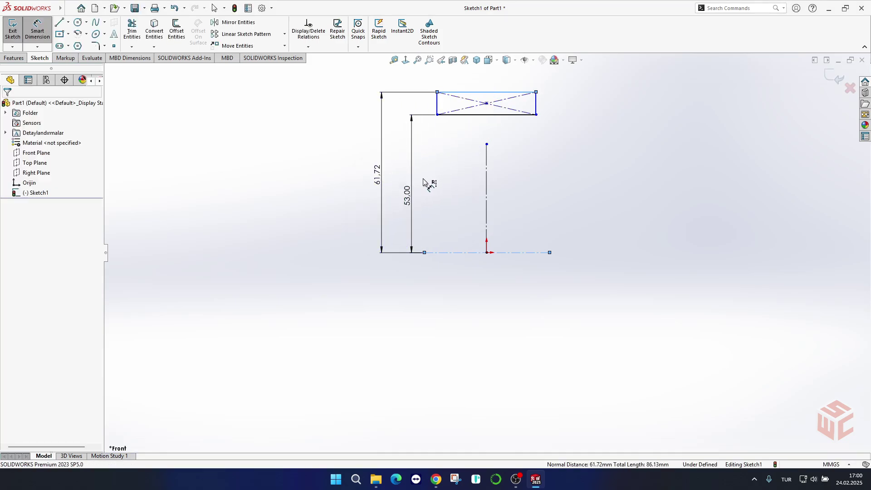
text(65)
key(Return)
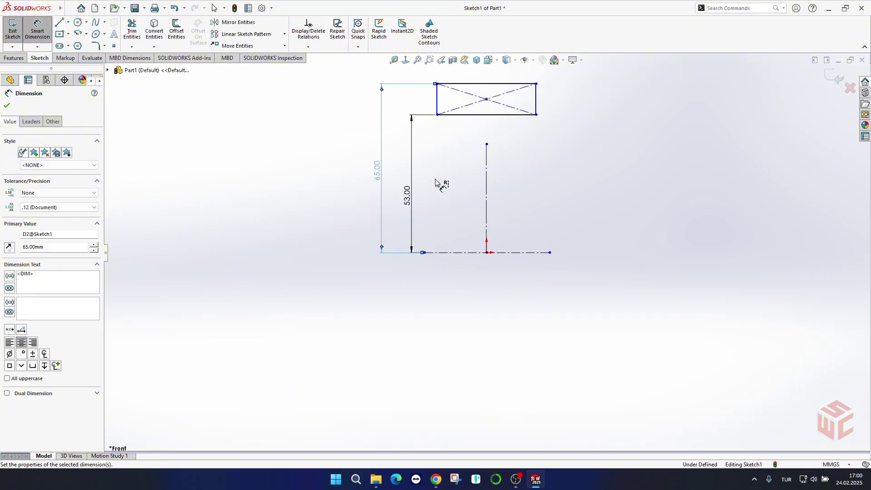
Dimension the rectangle's top edge to a width of 31 mm and leave the dimension command.
scroll(437, 86, down, 5)
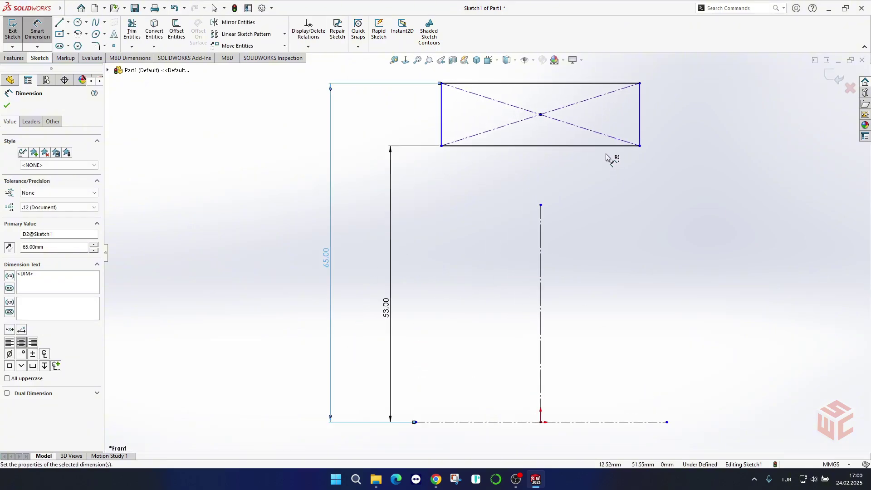
scroll(578, 97, down, 2)
click(535, 132)
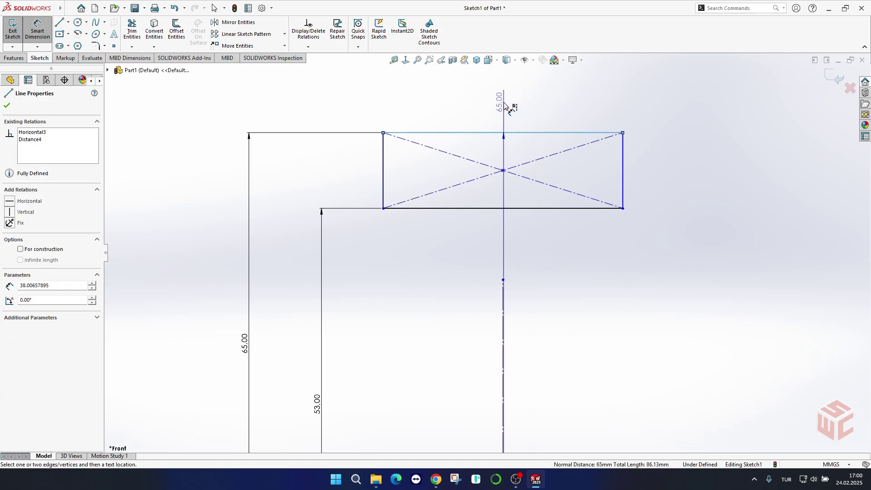
click(501, 105)
text(3)
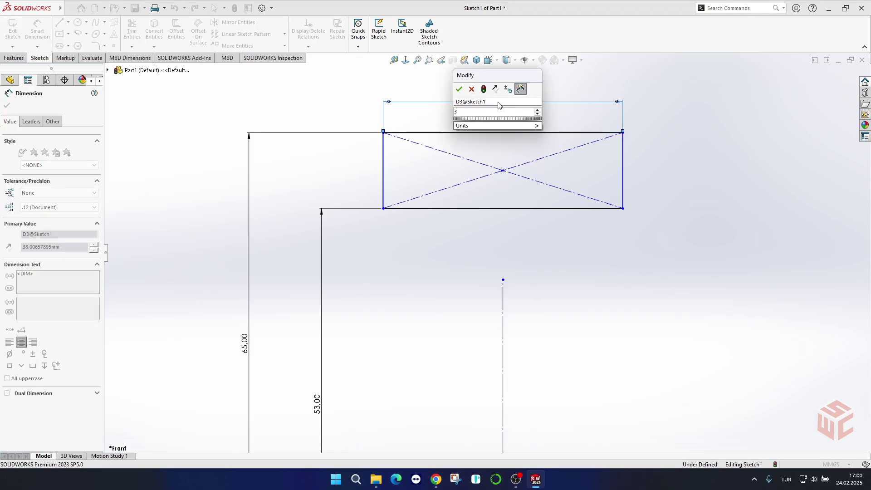
text(1)
key(Return)
right_click(503, 224)
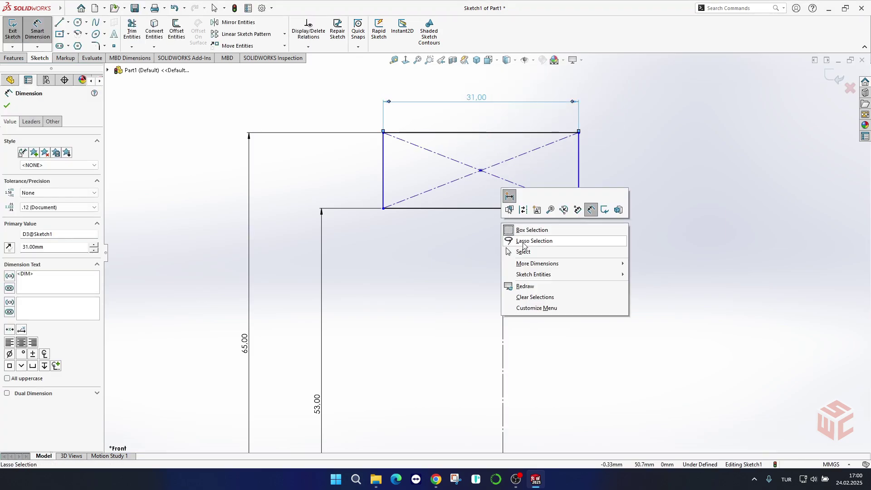
click(524, 251)
Add a midpoint relation between the rectangle's bottom edge and the upper endpoint of the vertical centerline.
click(524, 209)
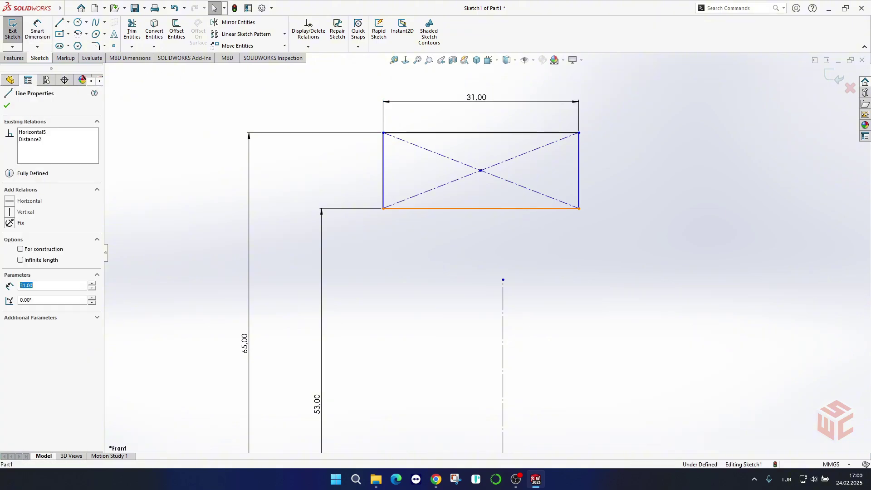
ctrl+click(503, 280)
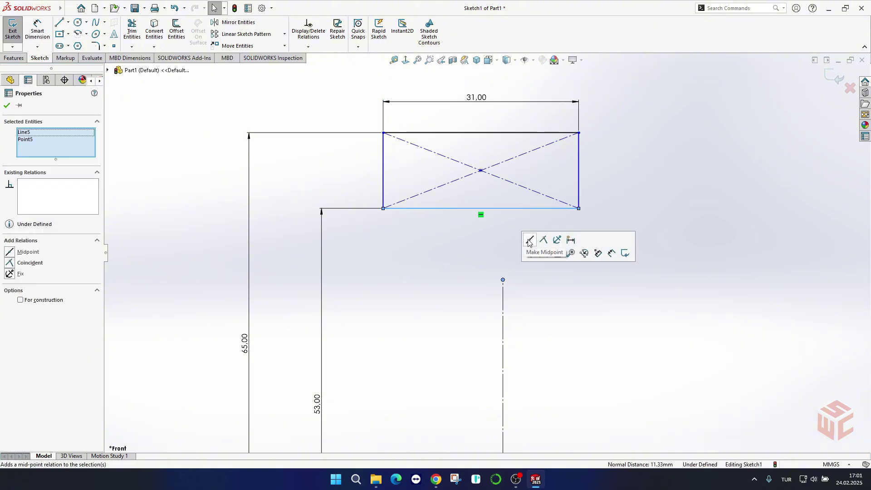
click(530, 240)
click(472, 247)
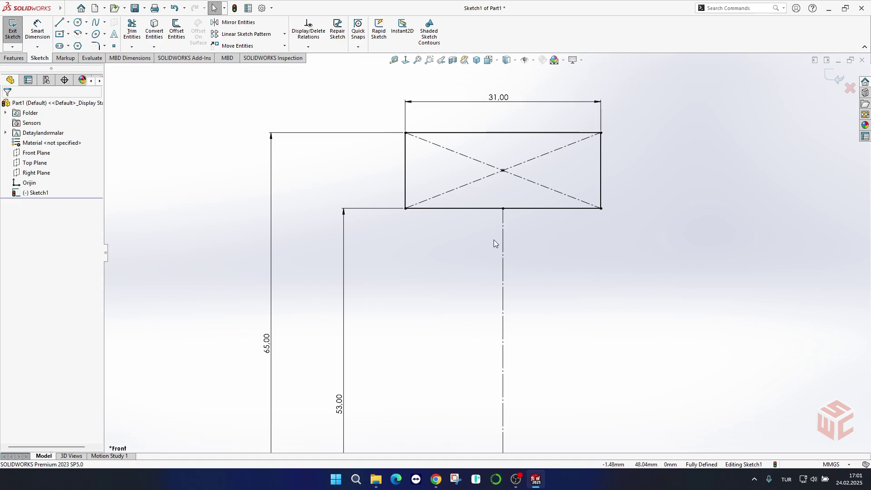
Sketch a centerpoint arc of about 12 mm radius, centred on the vertical centerline, with both ends on the rectangle's bottom edge.
scroll(540, 213, down, 2)
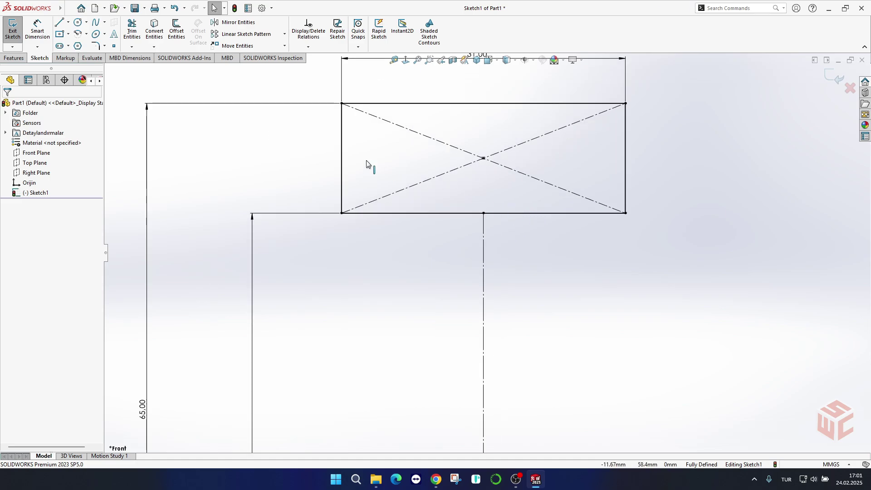
click(79, 34)
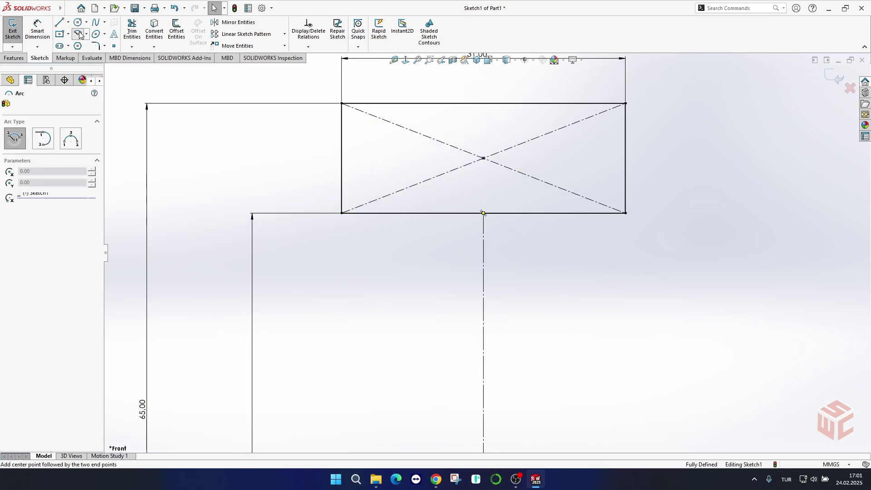
click(484, 294)
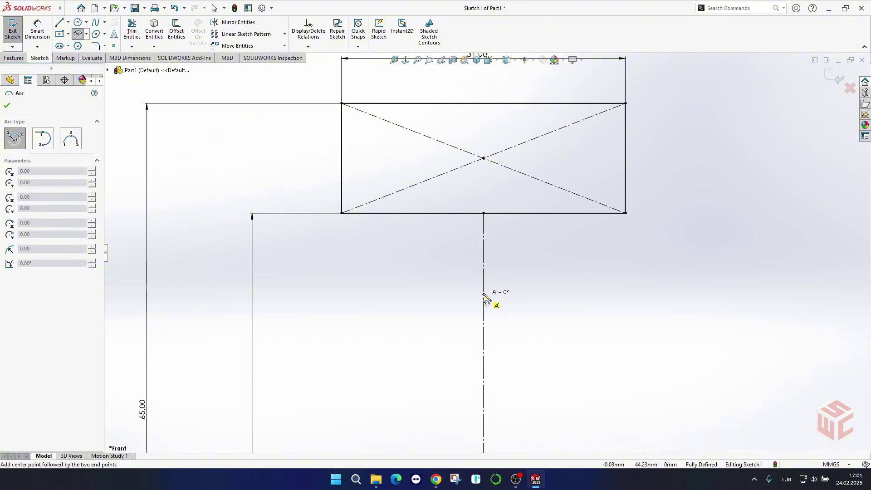
click(412, 214)
click(563, 223)
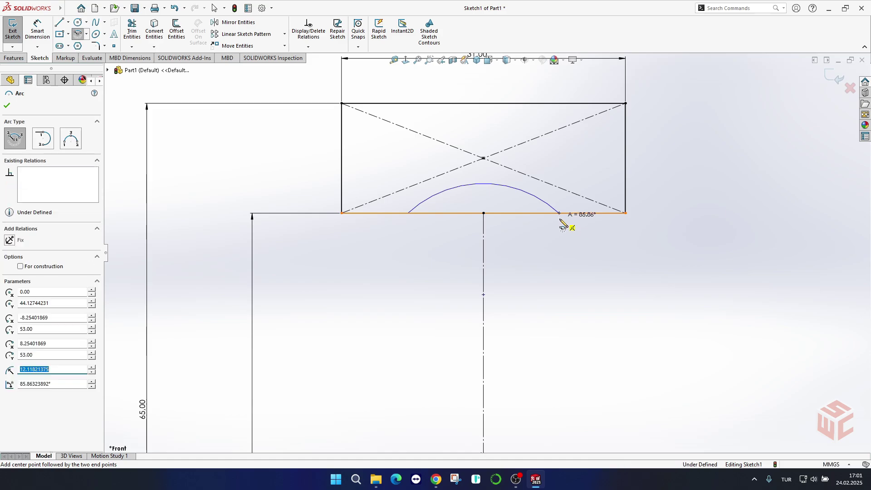
right_click(560, 232)
click(576, 238)
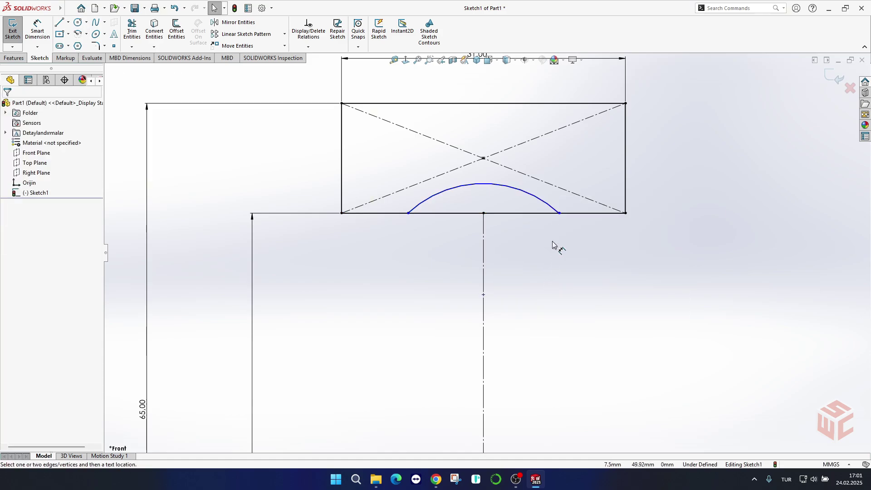
Dimension the arc's center point at 8 mm below the rectangle's bottom edge.
key(d)
click(484, 295)
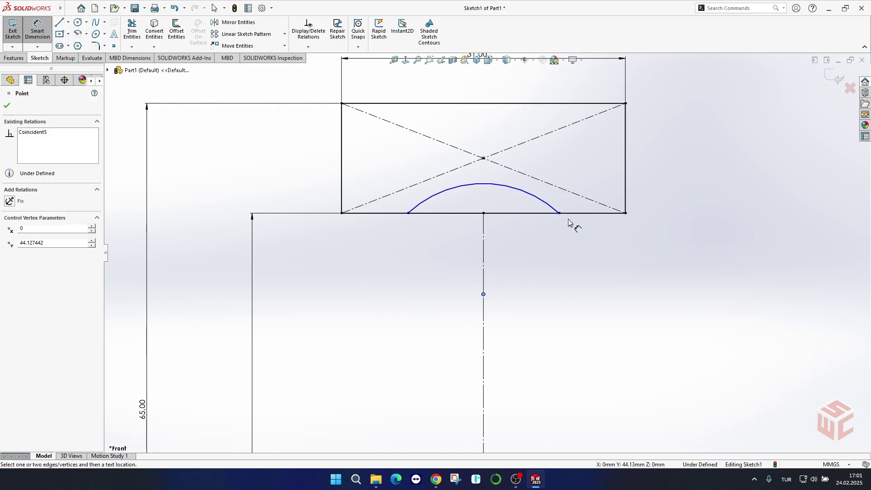
click(587, 214)
click(652, 249)
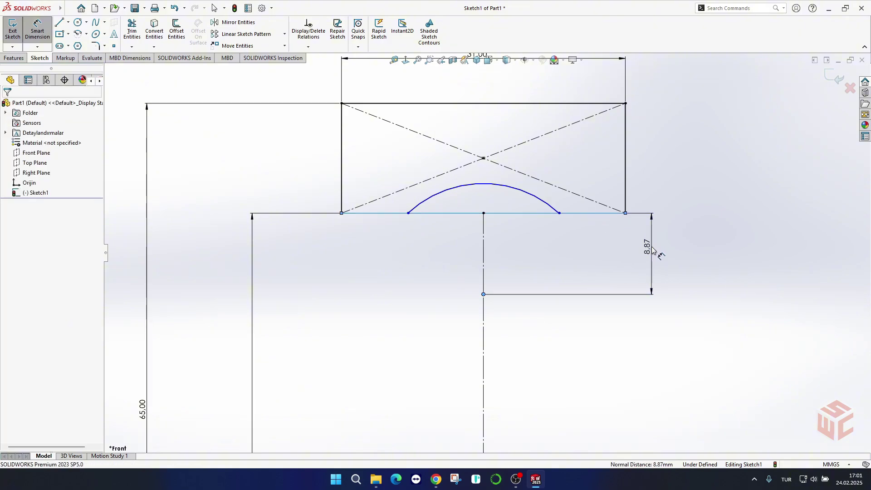
key(Return)
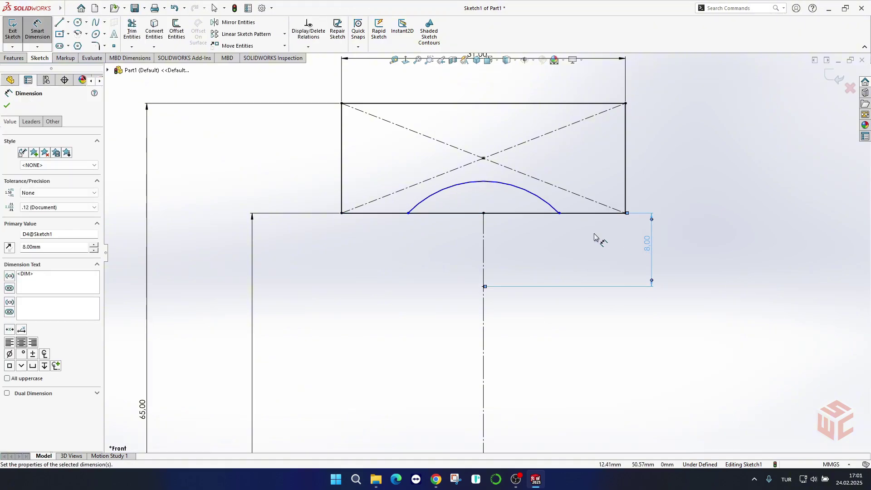
Dimension the arc's radius as 12 mm and leave the dimension command.
click(530, 196)
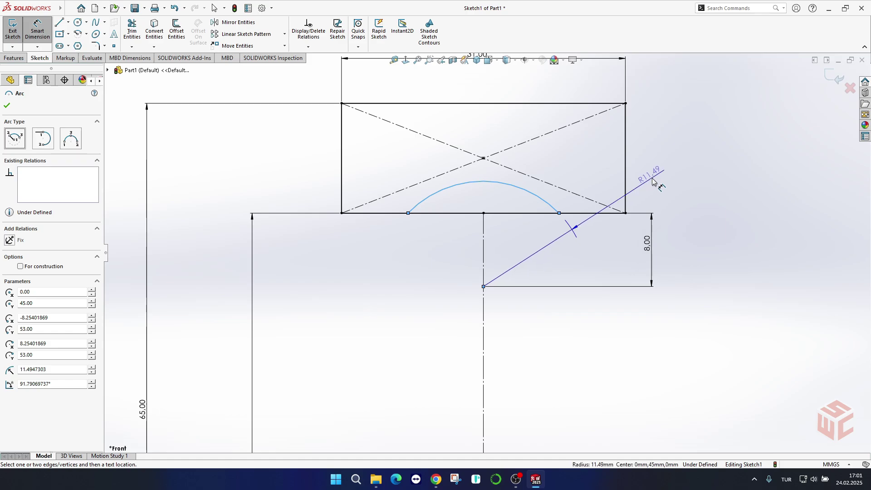
click(602, 184)
text(12)
key(Return)
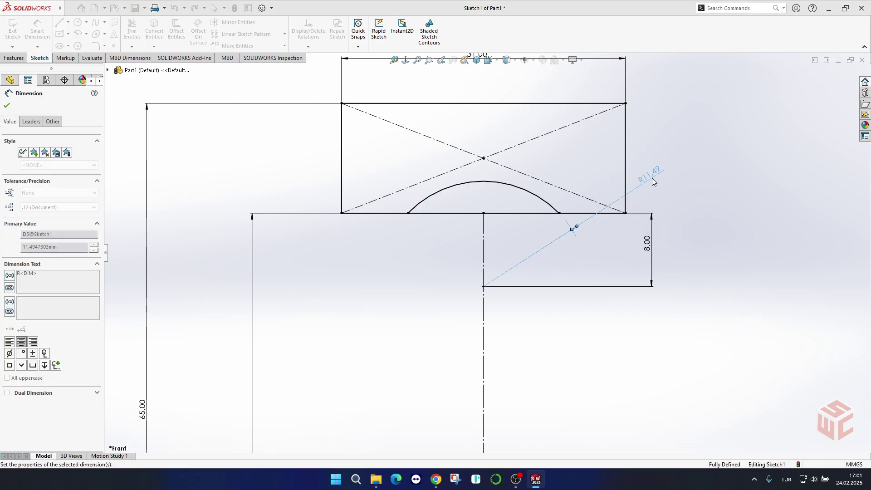
right_click(683, 188)
click(704, 211)
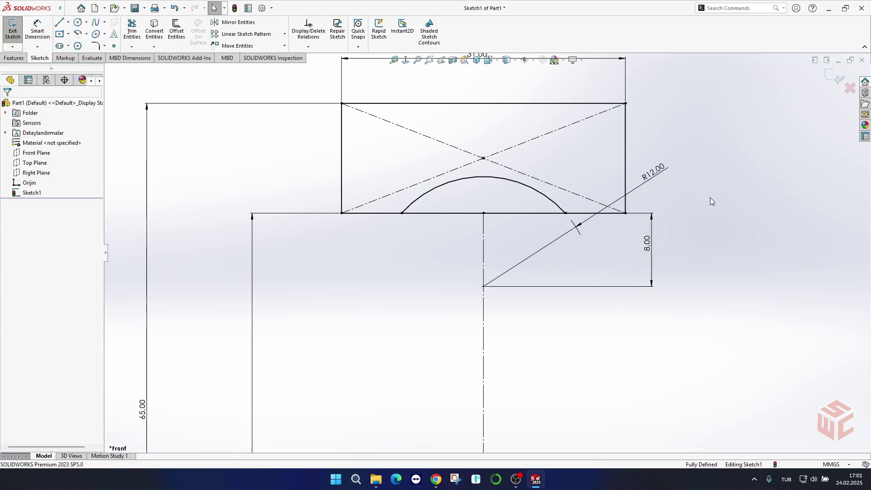
Trim away the section of the rectangle's bottom edge between the two ends of the arc and leave the trim command.
right_drag(744, 171, 706, 200)
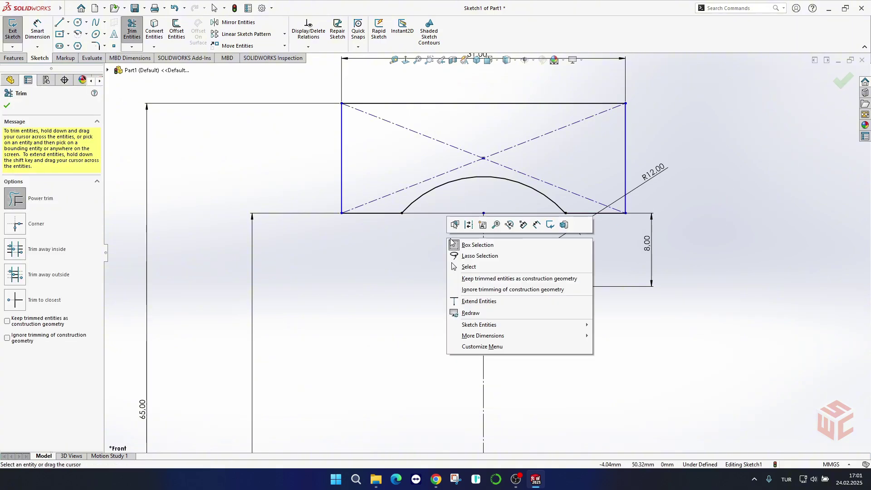
right_click(450, 236)
click(471, 265)
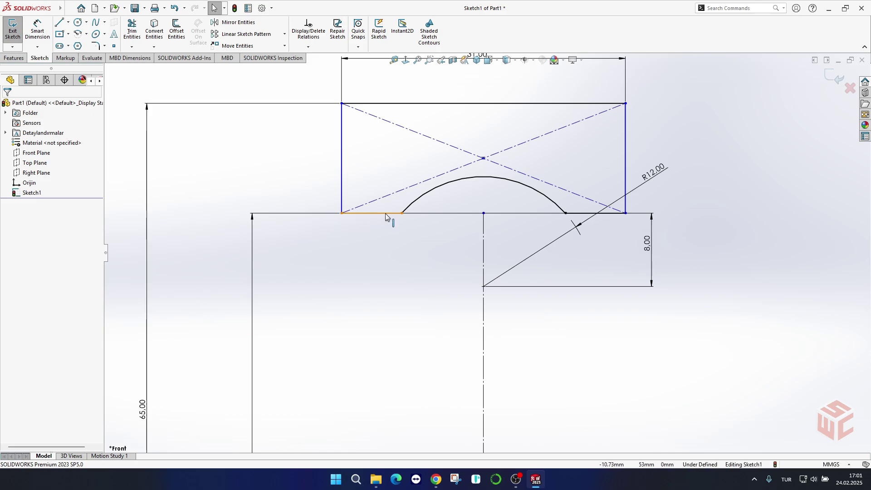
Add an equal relation between the two remaining bottom edge segments on either side of the arc.
click(386, 214)
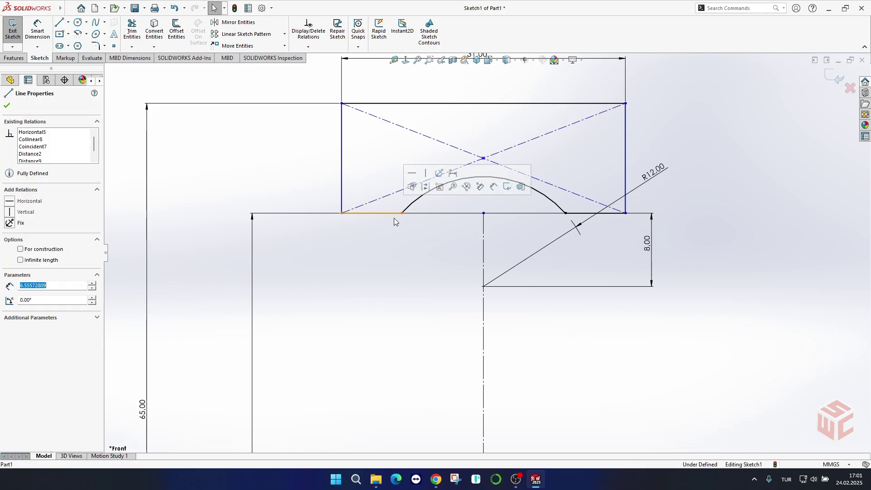
ctrl+click(610, 213)
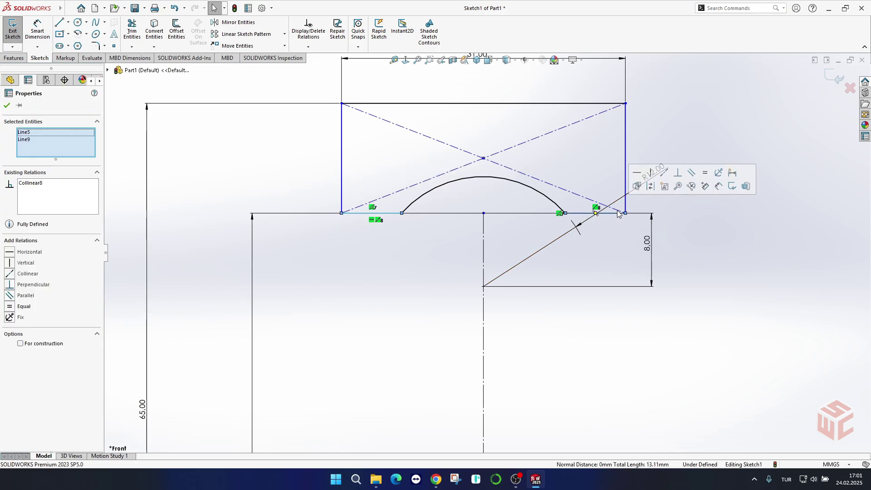
click(706, 173)
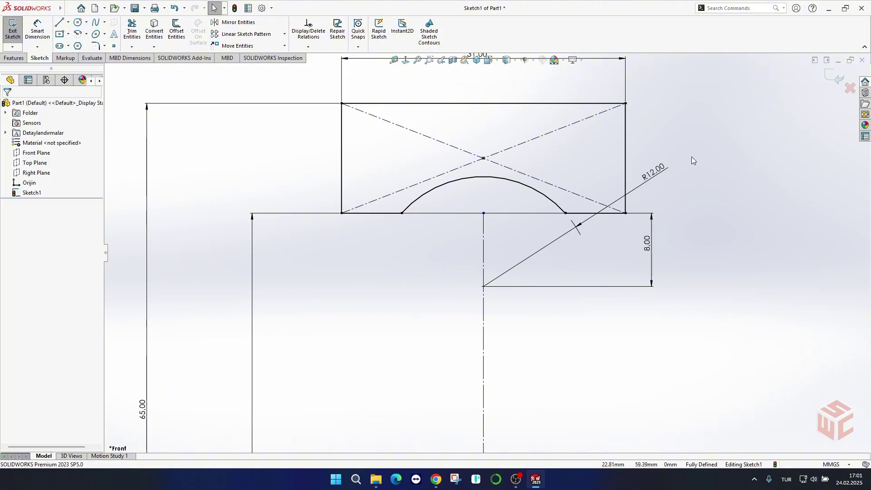
Revolve the profile 360° about the horizontal centerline into a solid ring.
scroll(692, 157, up, 3)
scroll(520, 305, up, 3)
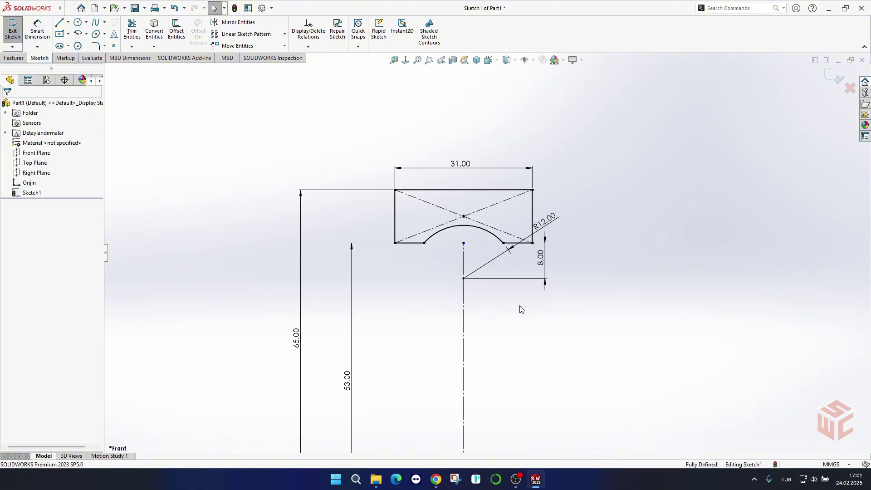
middle_drag(548, 303, 515, 331)
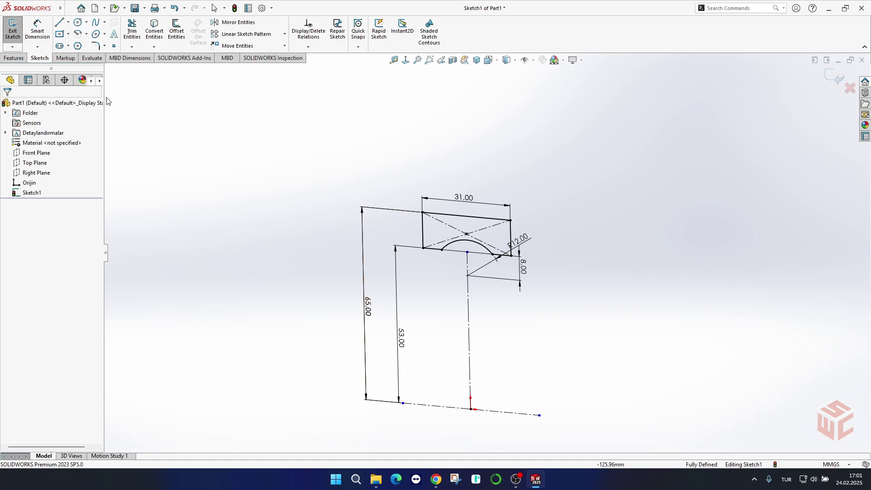
click(16, 58)
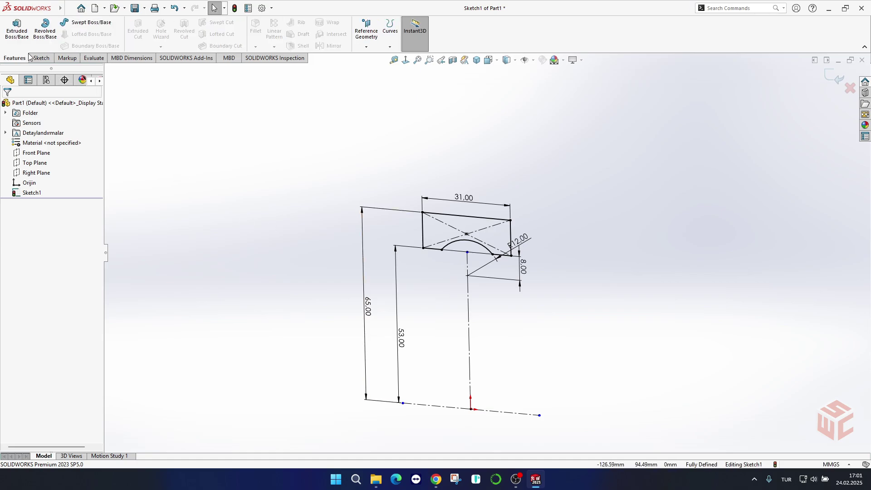
click(44, 31)
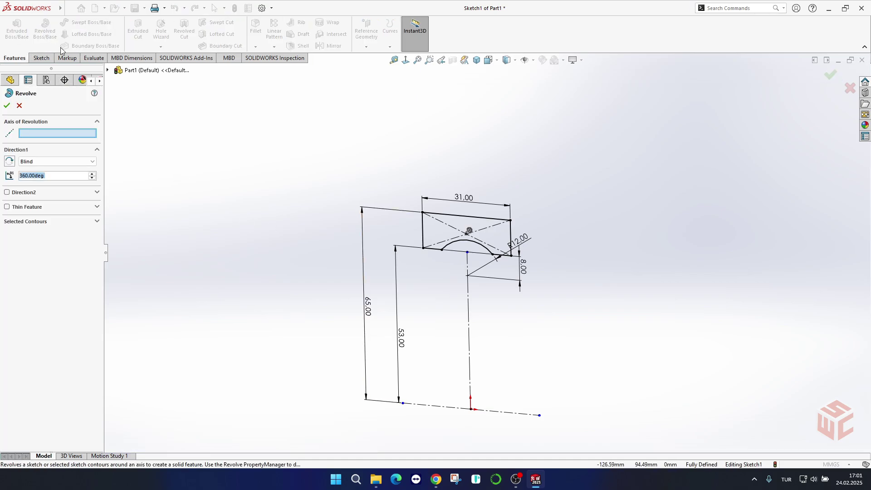
click(443, 406)
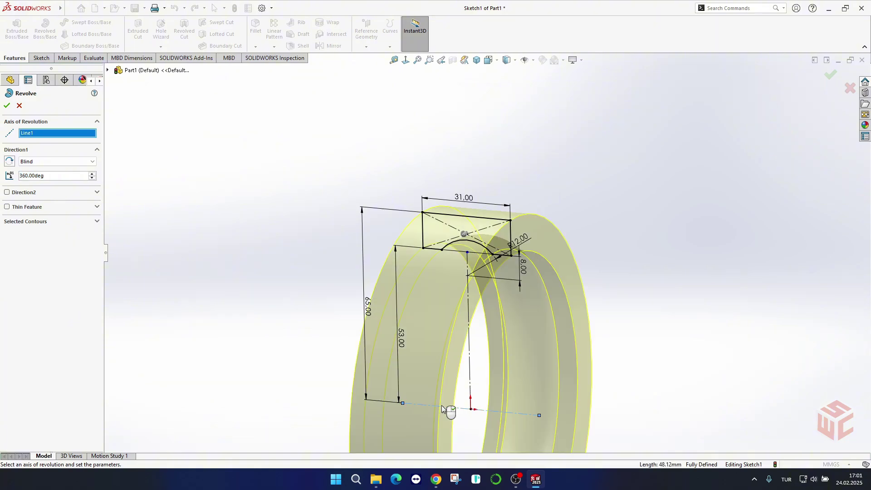
key(Return)
click(301, 311)
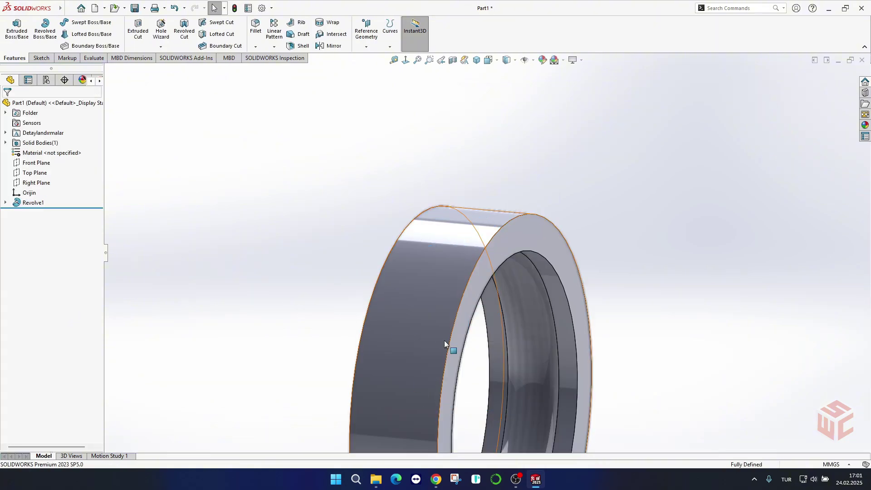
Raise the document's shaded and draft quality HLR/HLV resolution to the high end of its range.
scroll(474, 356, up, 4)
scroll(488, 329, down, 2)
middle_drag(488, 321, 419, 214)
scroll(420, 212, down, 8)
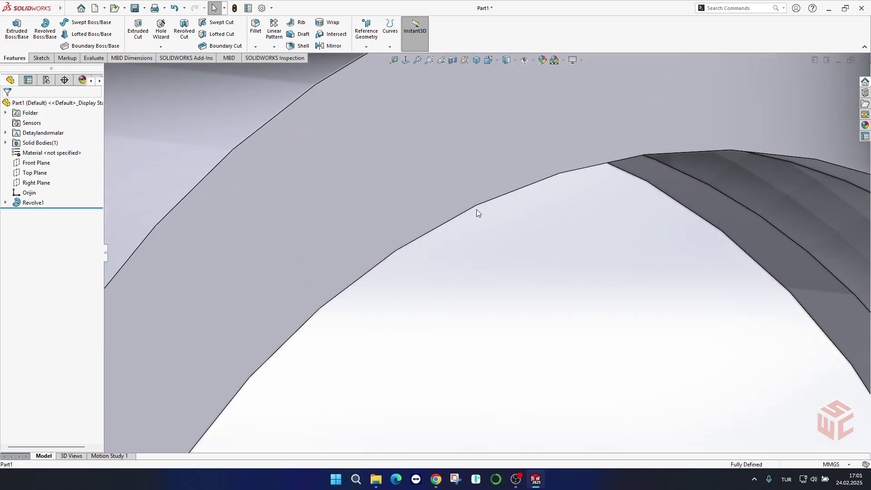
click(262, 9)
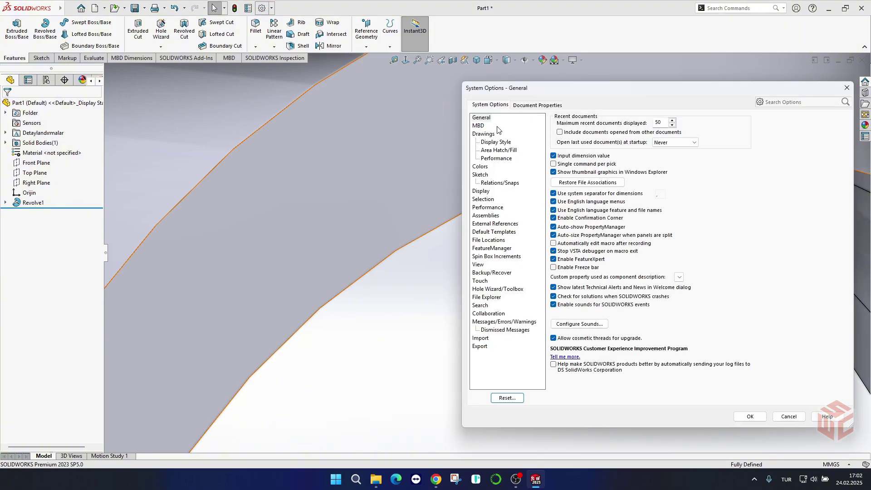
click(530, 106)
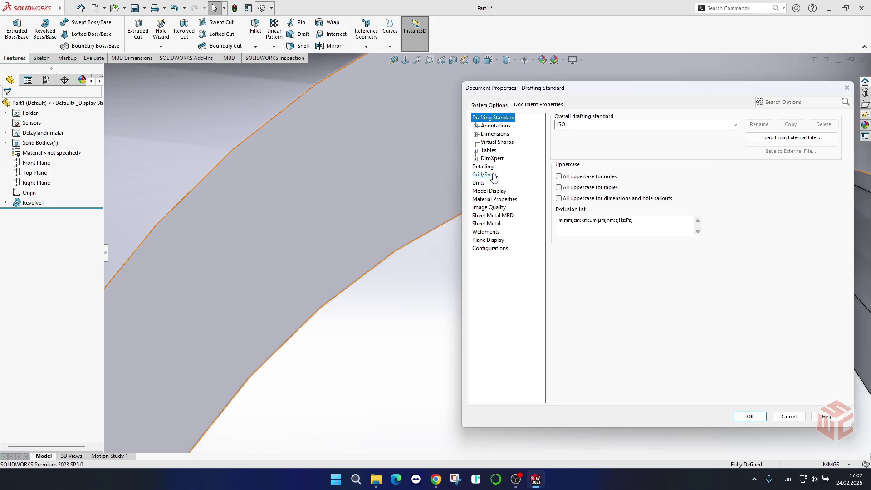
click(488, 207)
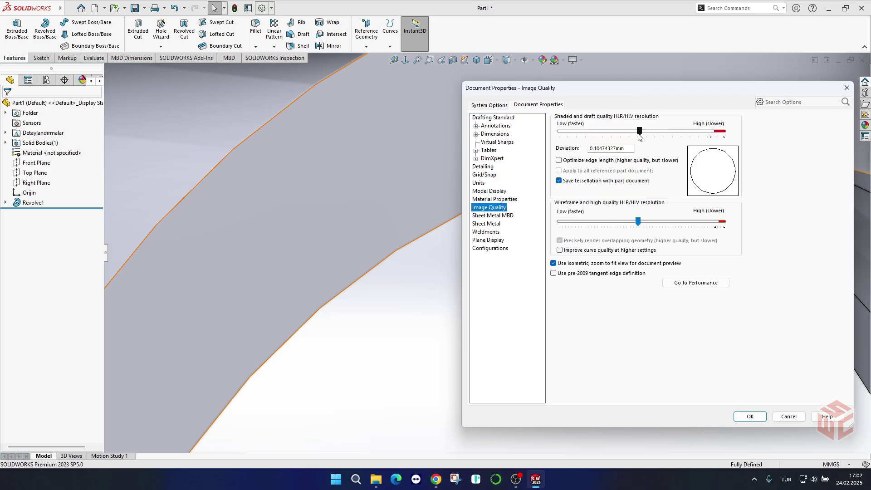
drag(696, 139, 729, 138)
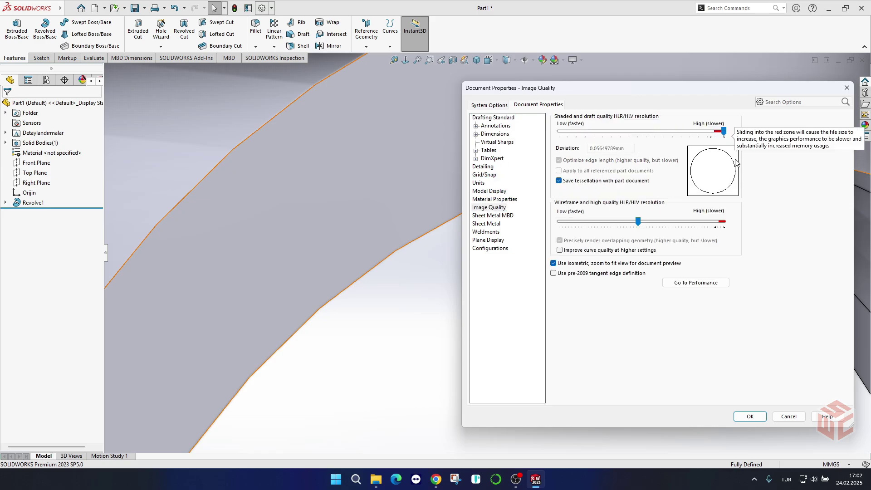
click(749, 417)
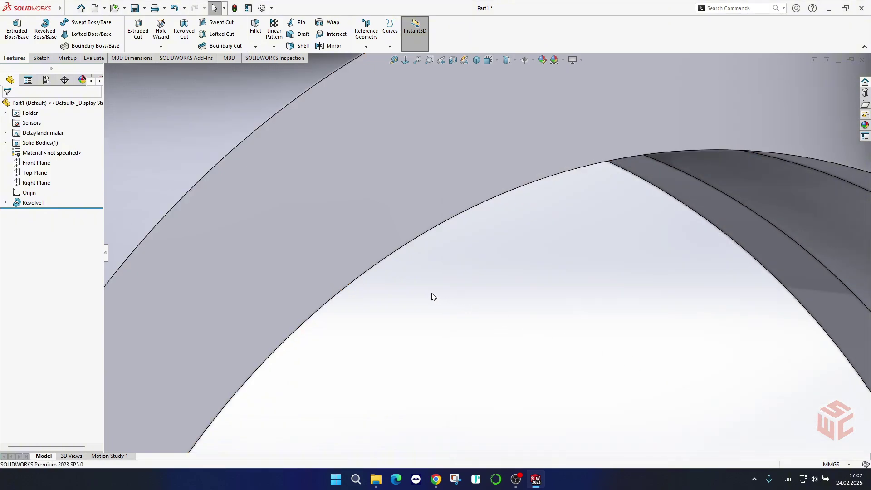
Reopen the revolve's profile sketch for editing, face it head-on, and reposition the R65 dimension above the profile.
click(418, 62)
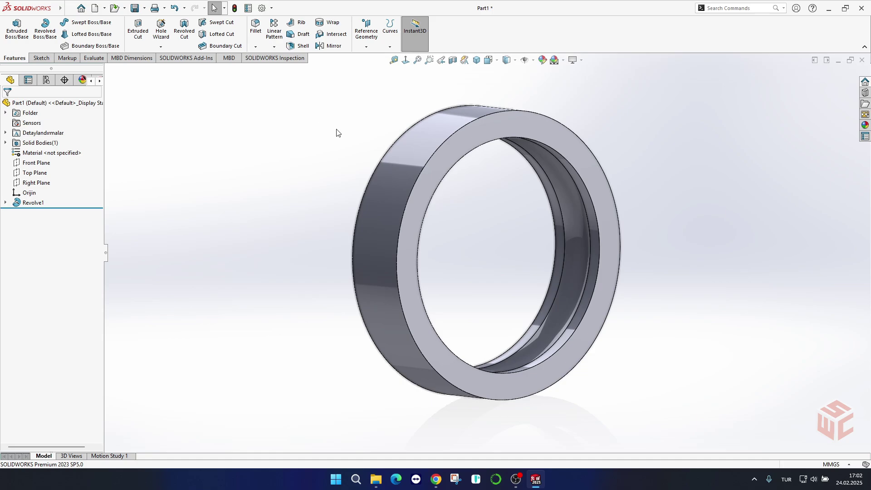
middle_drag(336, 133, 303, 148)
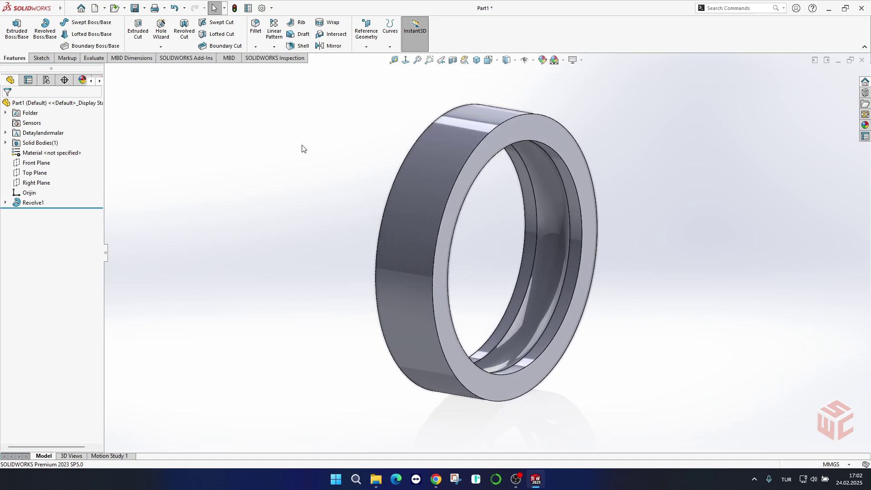
click(5, 203)
click(38, 213)
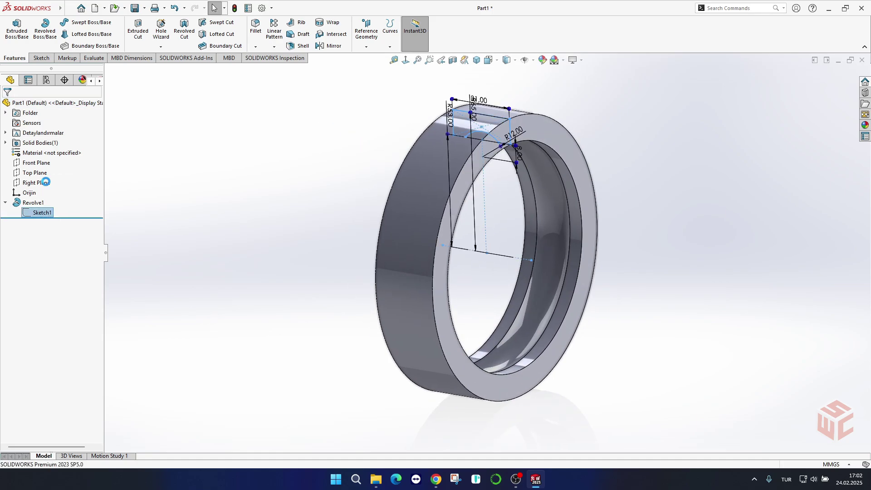
click(66, 182)
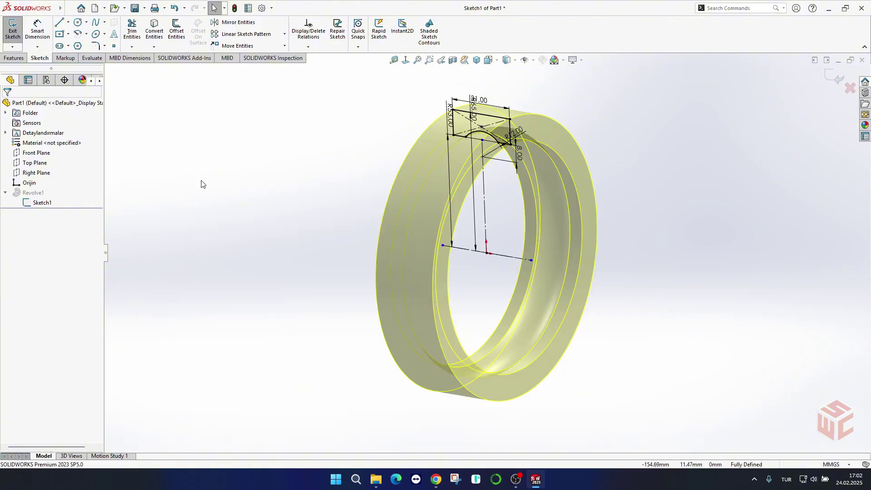
click(405, 59)
scroll(490, 122, down, 5)
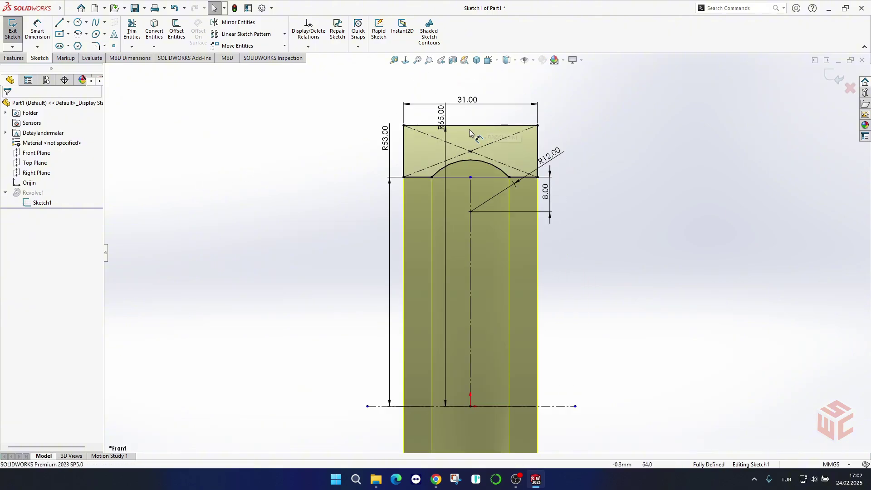
drag(418, 129, 456, 129)
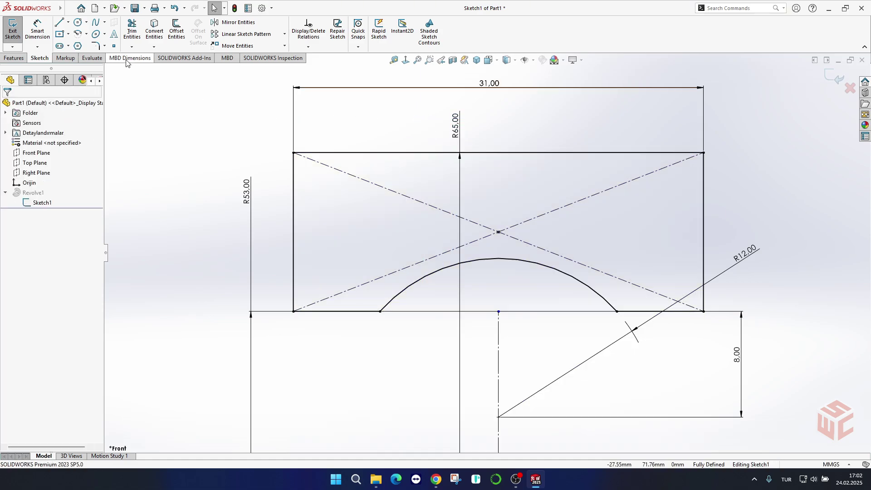
Fillet both upper corners of the profile with a 2.1 mm radius and move the fillet dimension clear of the corner.
click(96, 45)
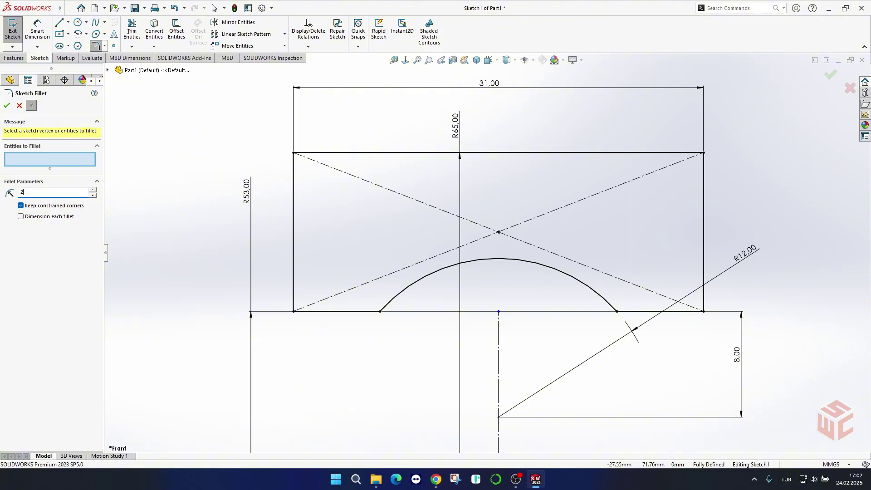
click(295, 154)
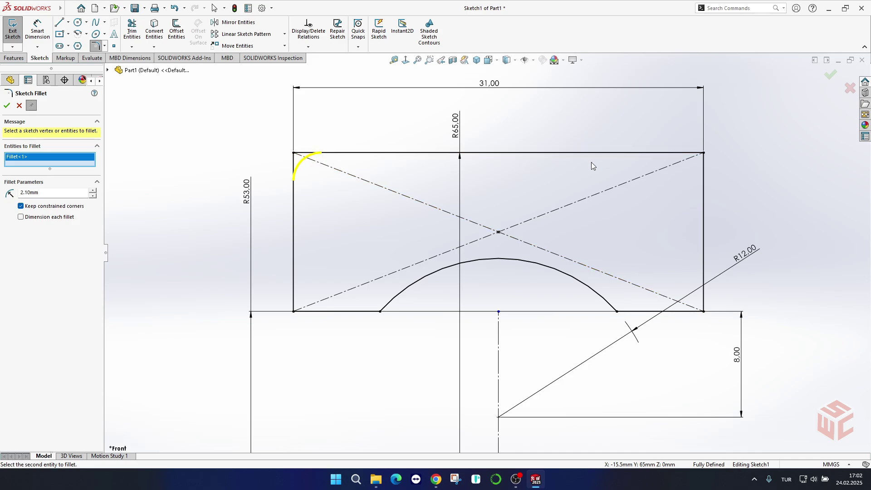
click(706, 151)
right_click(708, 154)
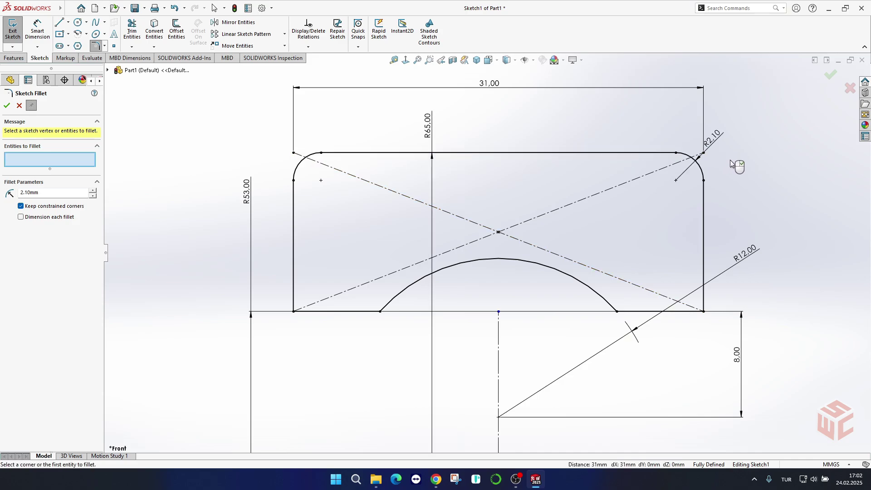
scroll(733, 173, up, 2)
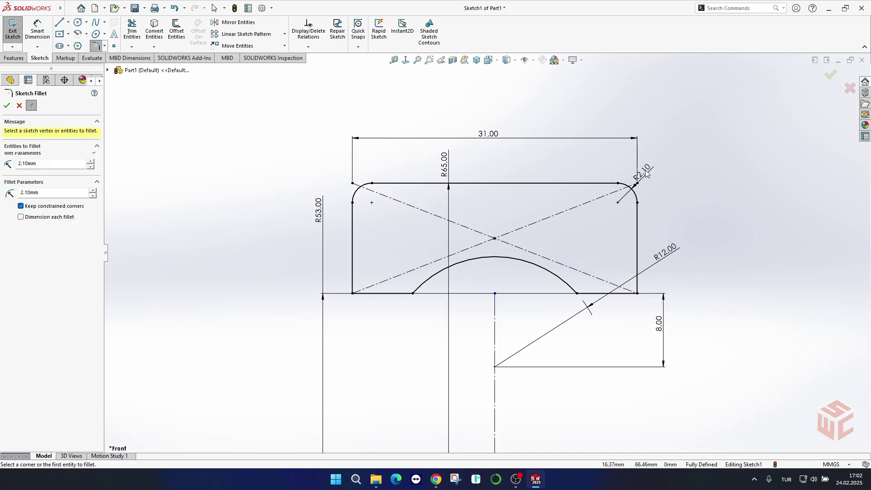
key(Escape)
drag(658, 176, 668, 176)
click(666, 198)
Exit the edited sketch to rebuild the revolved ring, and view the whole part.
scroll(666, 198, up, 3)
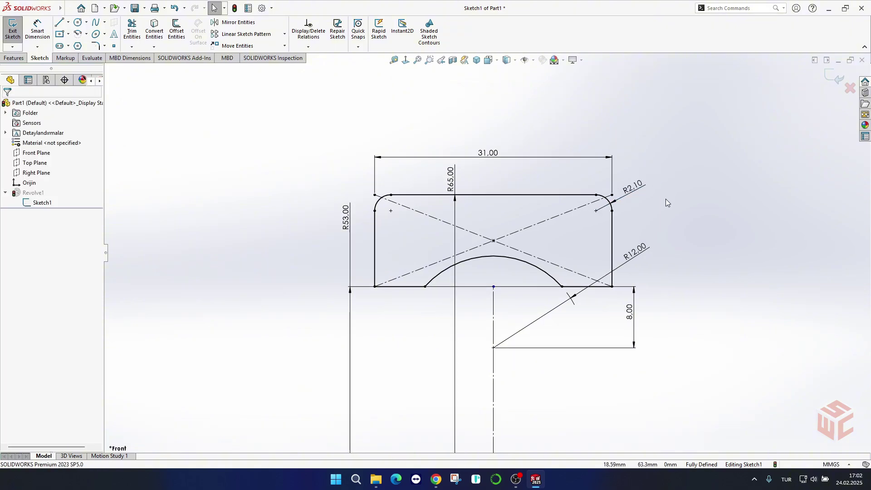
middle_drag(670, 214, 654, 220)
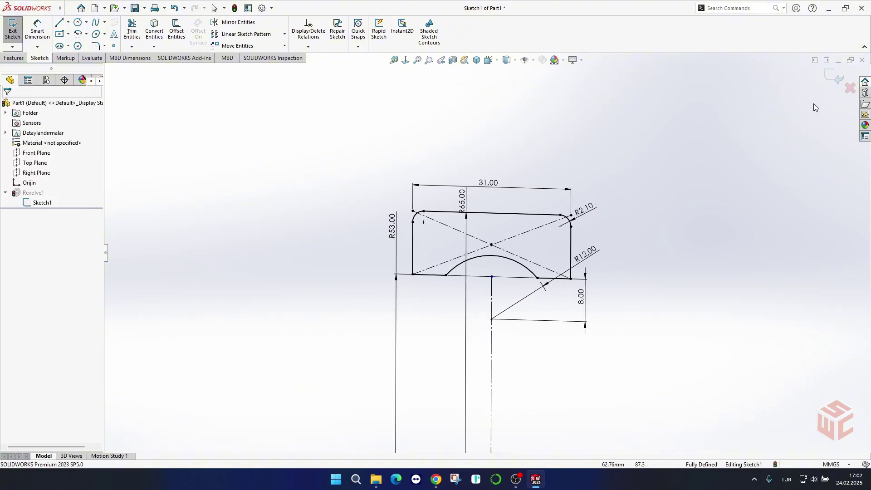
click(835, 81)
scroll(633, 235, up, 2)
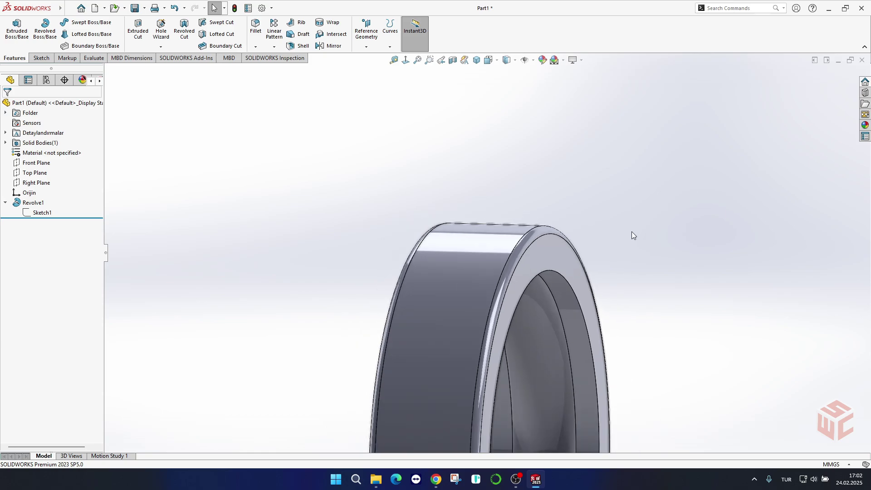
click(418, 61)
middle_drag(580, 177, 559, 220)
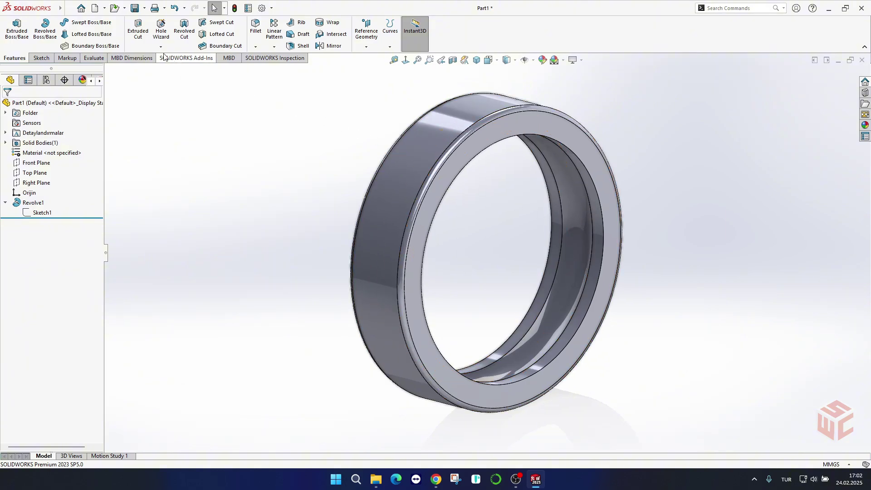
Begin saving the part, create a folder named Ball Bearing in Belgeler, and open it as the save location.
click(135, 9)
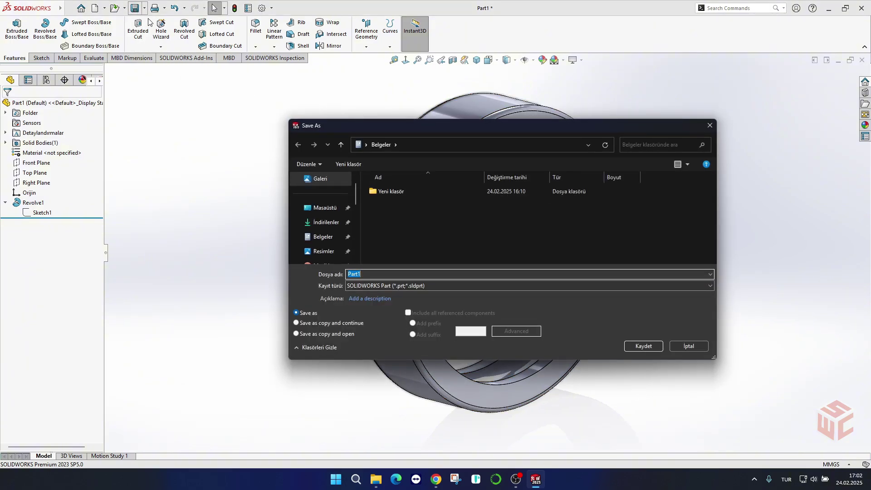
click(353, 164)
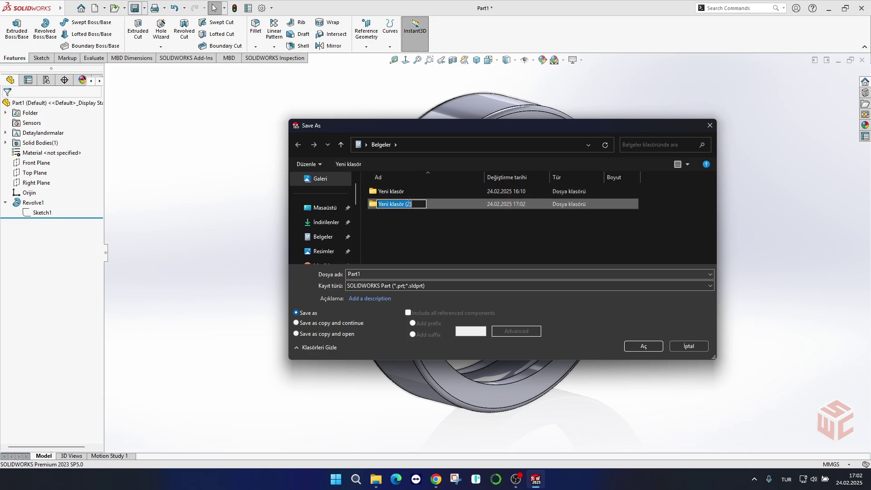
text(B)
key(Caps_Lock)
text(all )
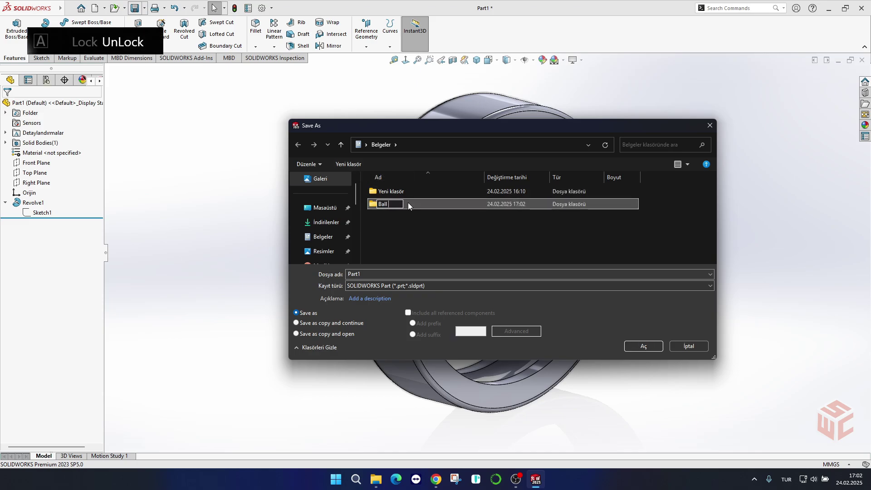
text(Bear)
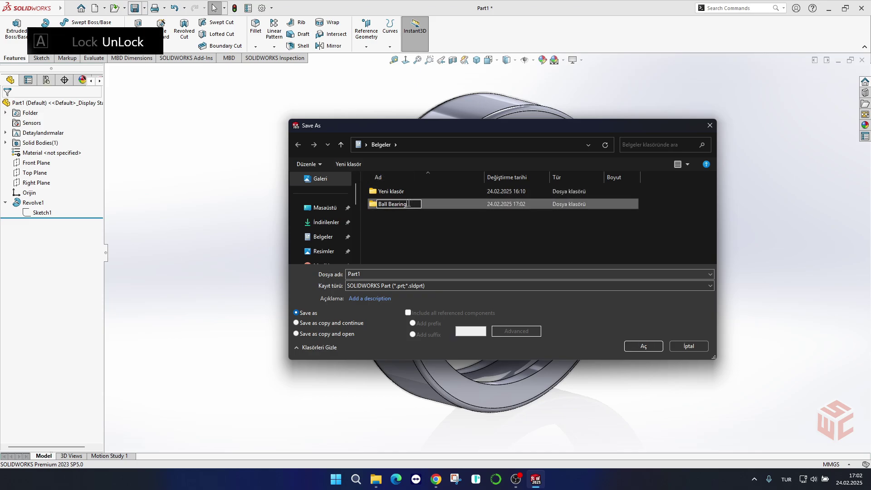
text(ing)
key(Return)
double_click(407, 202)
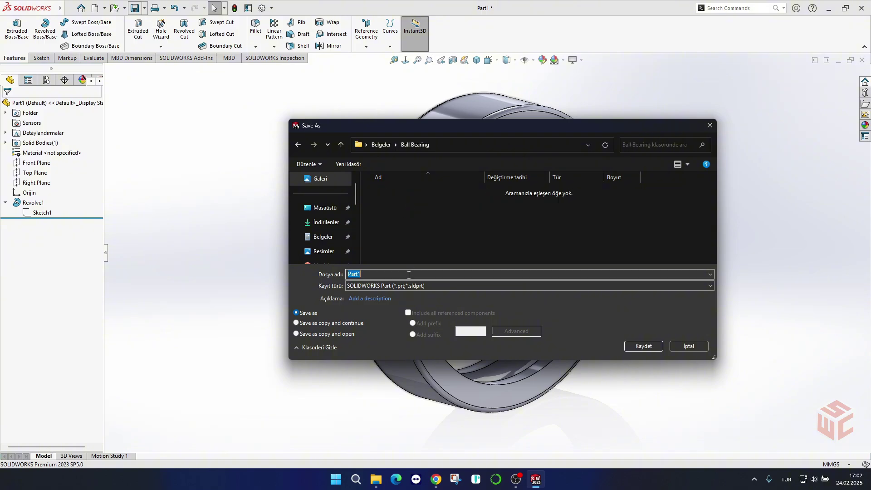
Save the part in the Ball Bearing folder under the file name outer ring.
key(Caps_Lock)
text(outer ring)
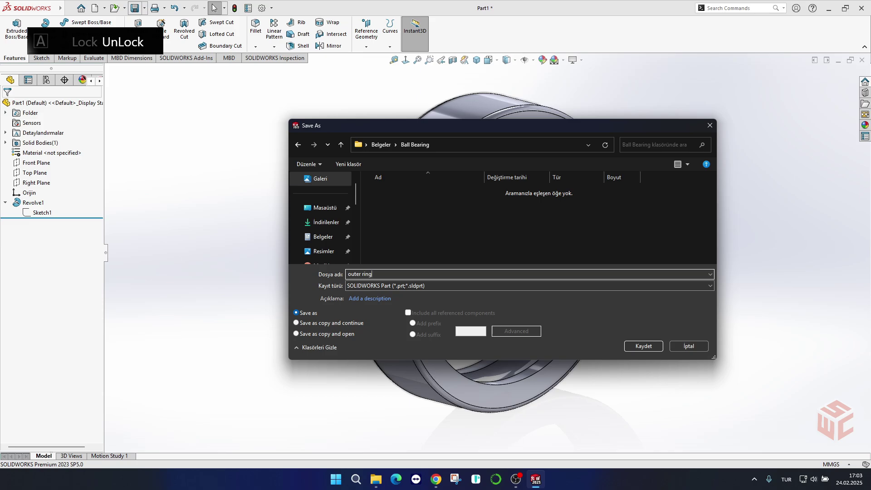
click(635, 346)
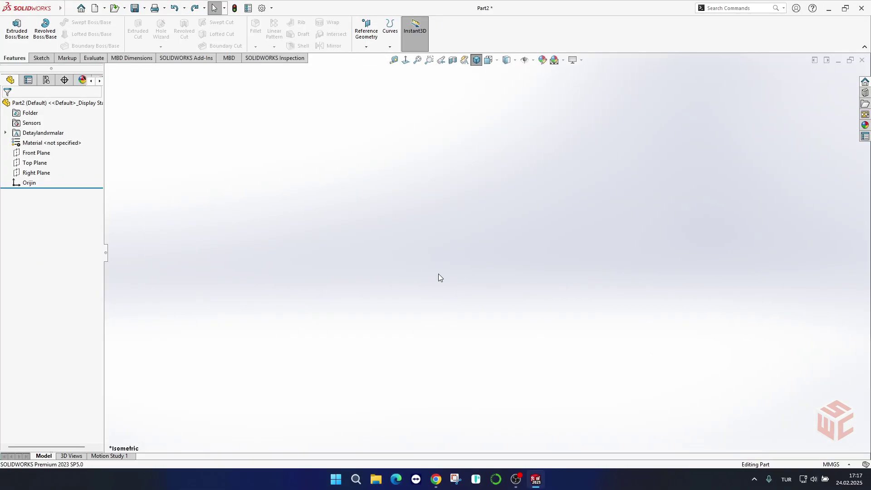
Start a sketch on the Front Plane and draw a horizontal construction line about 68 mm long through the origin.
click(37, 152)
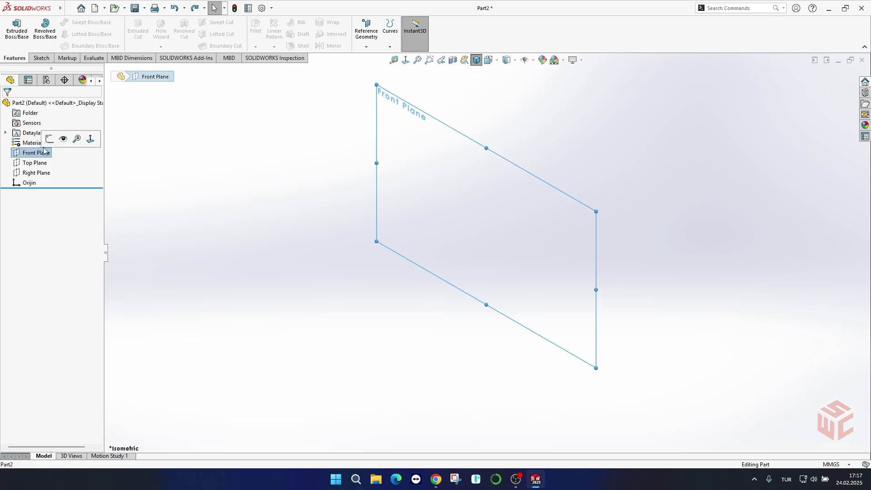
click(53, 136)
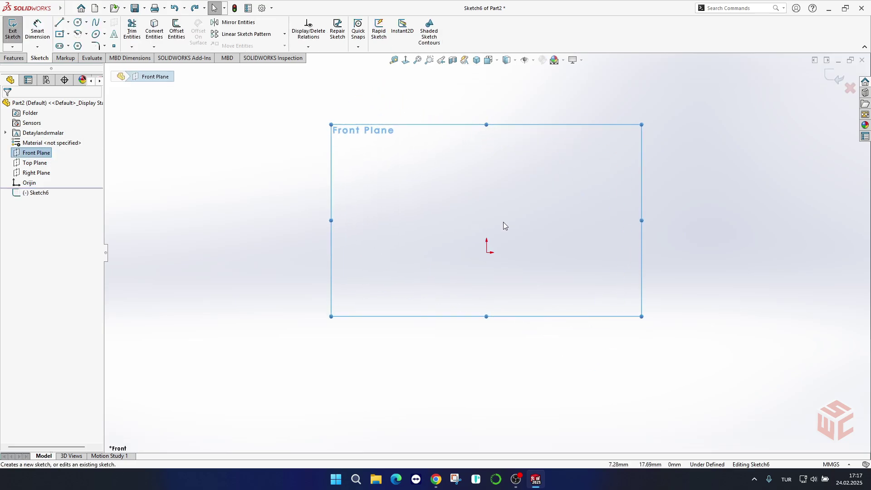
click(576, 239)
right_drag(589, 244, 557, 243)
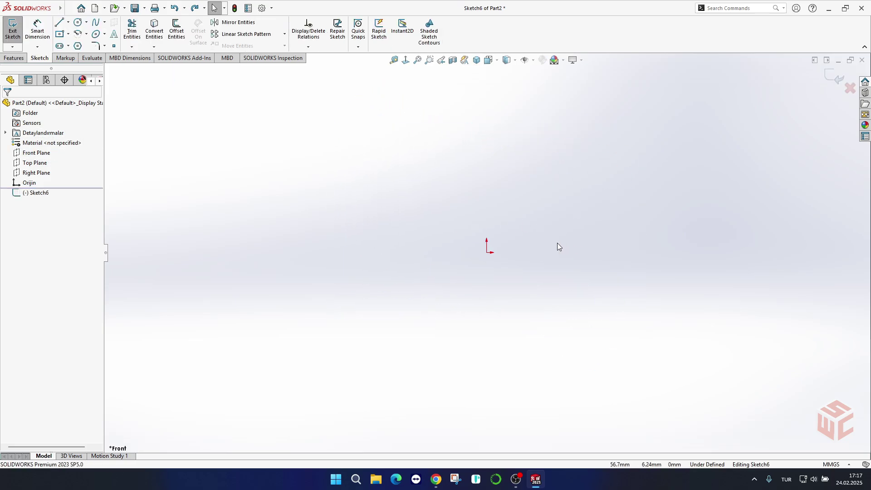
click(485, 252)
click(420, 252)
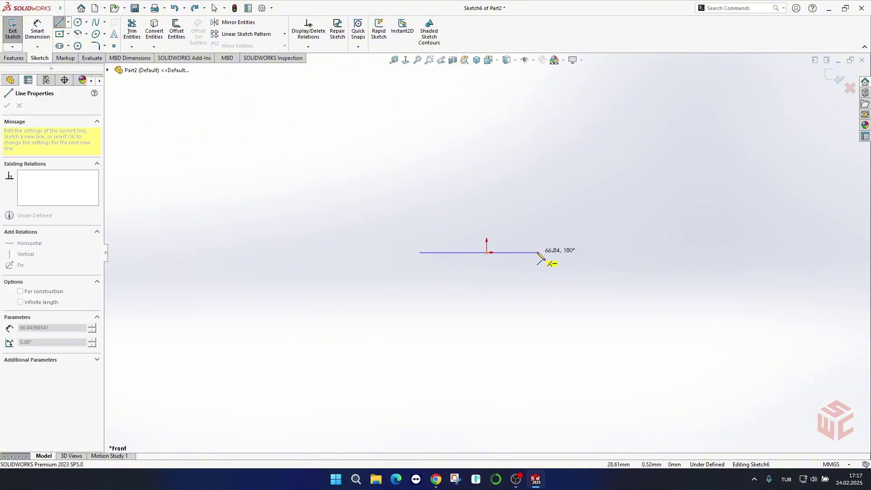
right_click(537, 253)
click(551, 259)
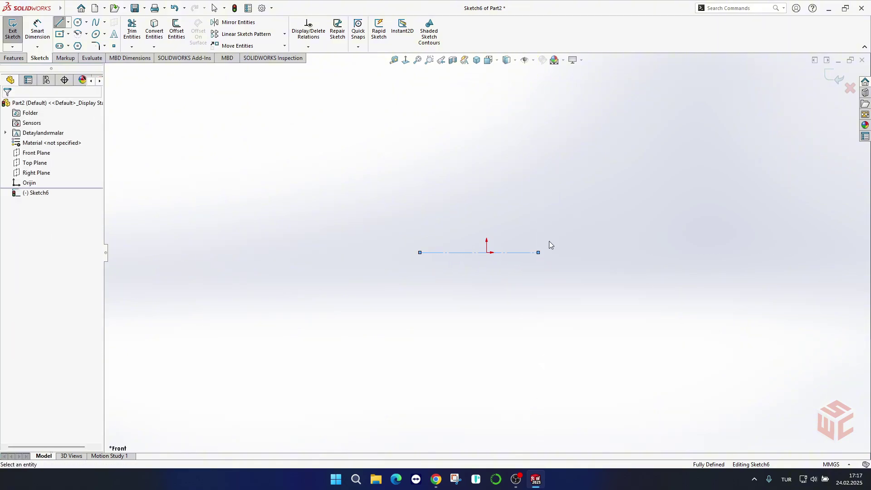
Draw a vertical line from the origin upward and convert it to construction geometry.
key(l)
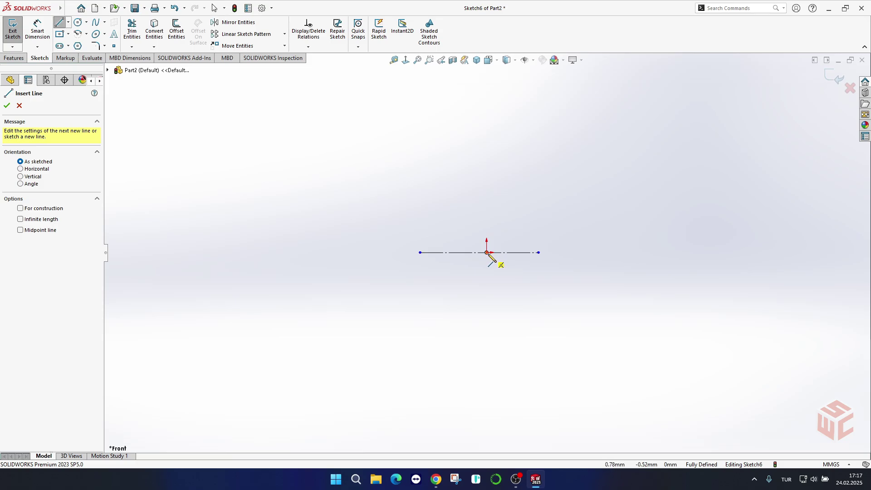
click(487, 253)
click(487, 164)
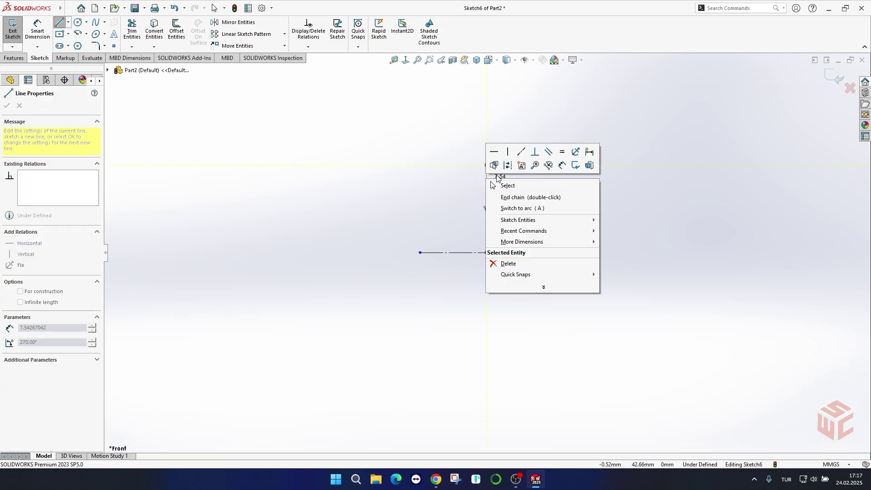
right_click(490, 178)
click(507, 167)
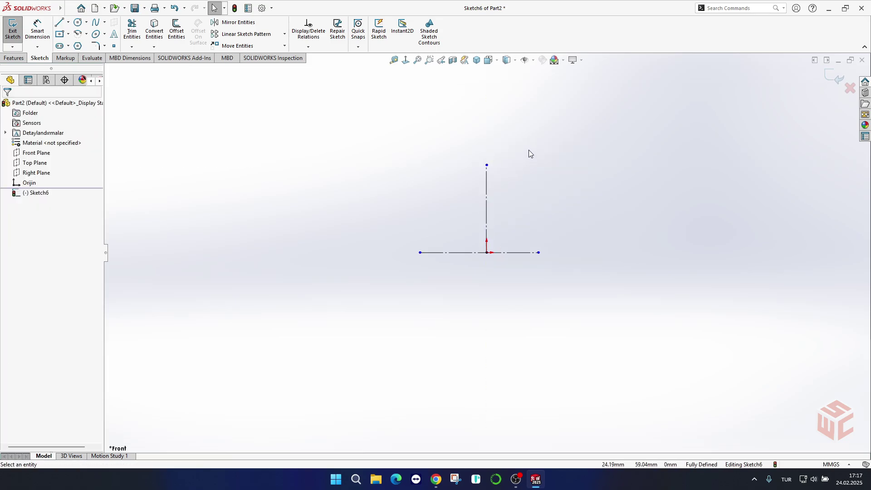
Sketch a corner rectangle about 55 by 15 mm above the vertical construction line, straddling its axis.
right_drag(529, 150, 532, 179)
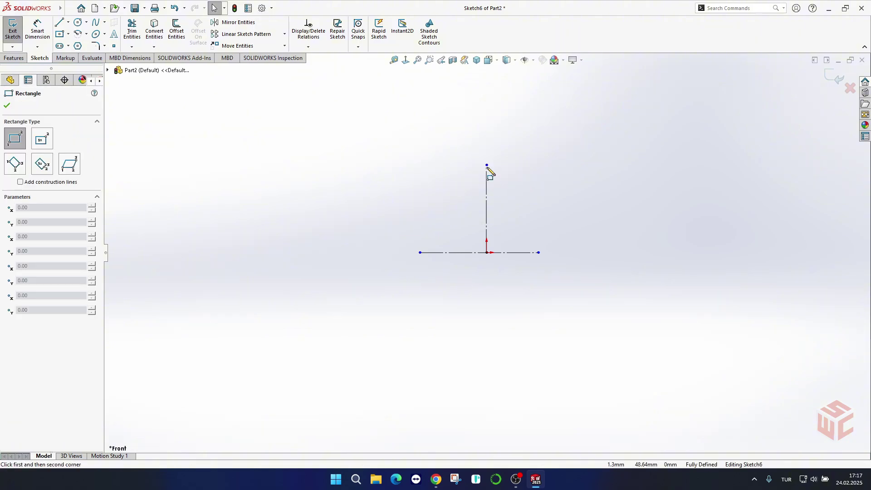
click(435, 152)
click(532, 126)
right_click(547, 151)
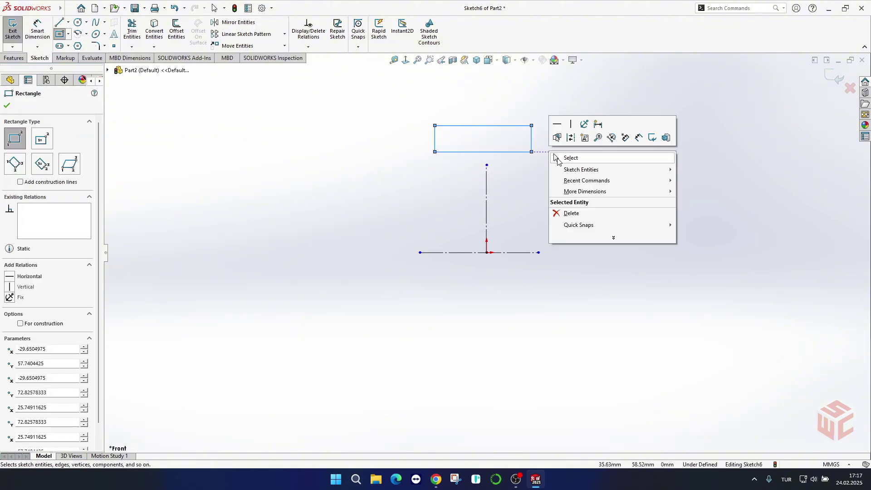
click(563, 158)
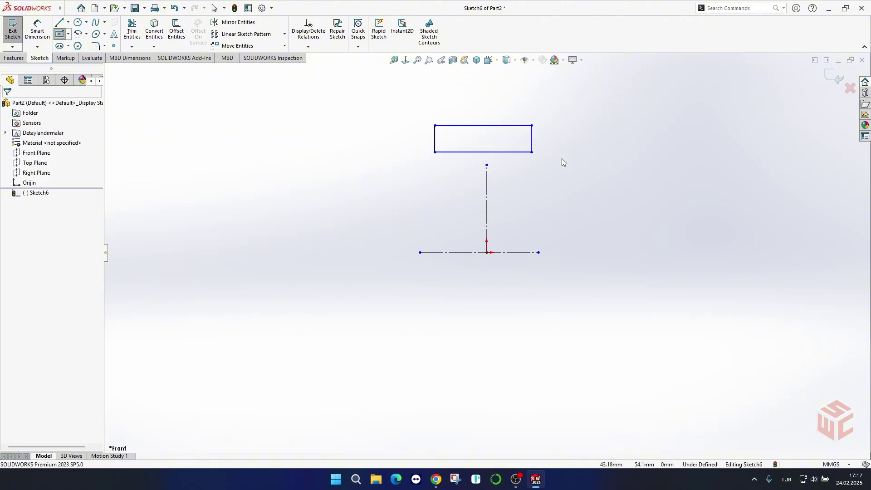
Dimension the rectangle's upper edge 37 mm and its lower edge 25 mm from the horizontal centerline.
click(513, 126)
click(467, 252)
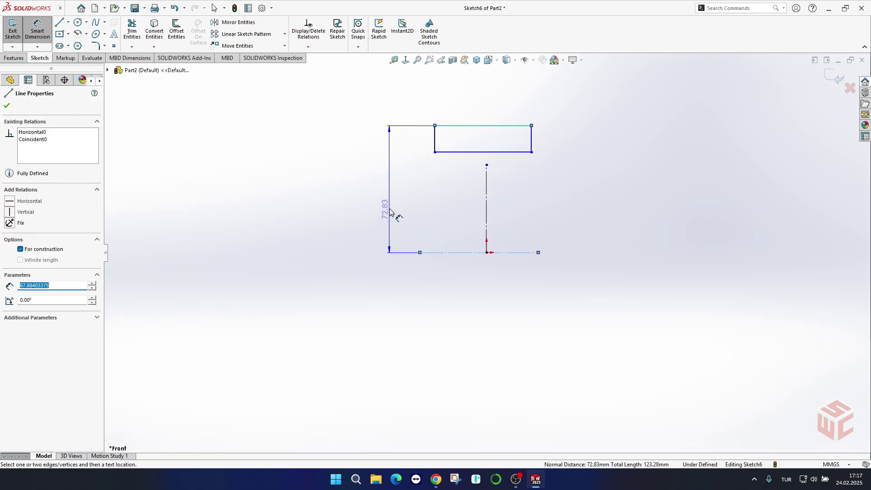
click(394, 204)
text(37)
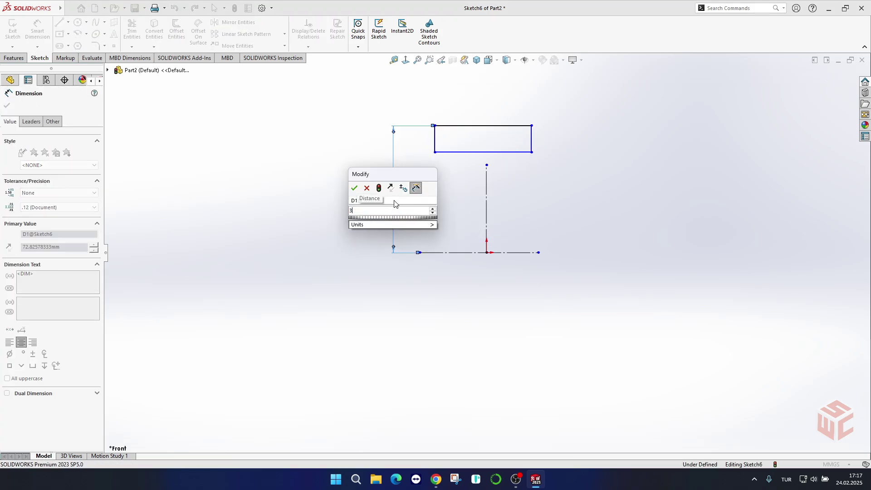
key(Return)
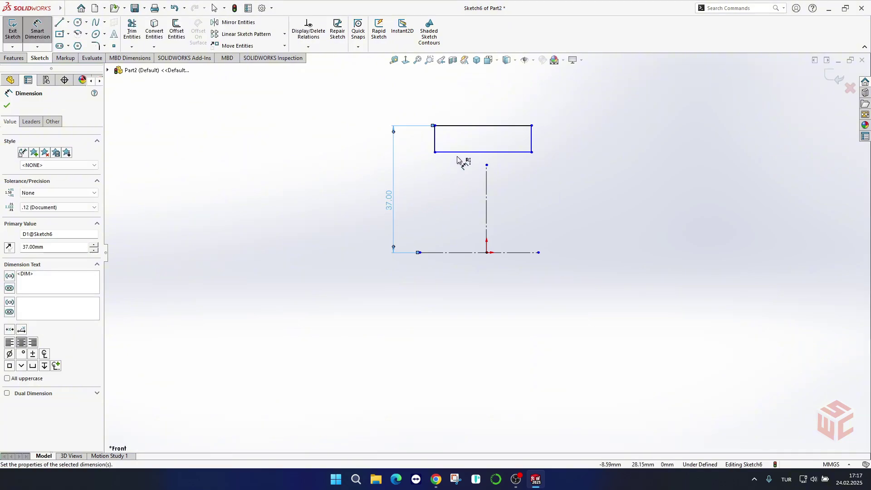
click(462, 153)
click(422, 203)
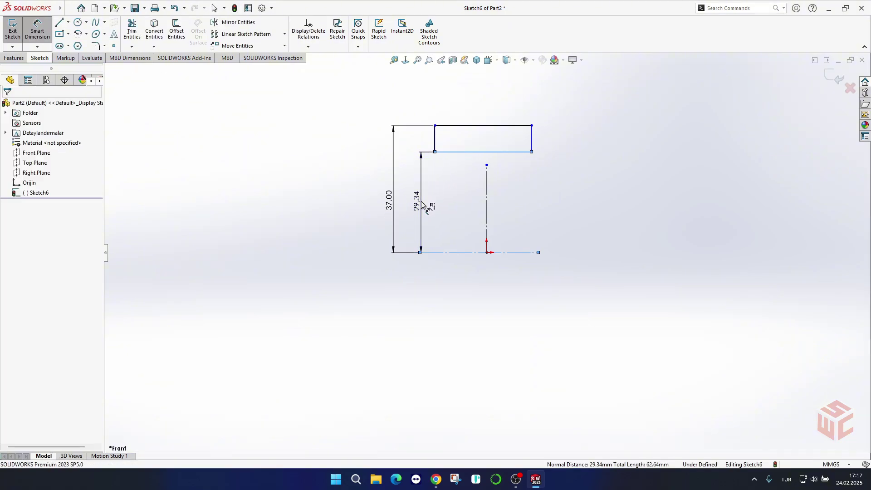
text(25)
key(Return)
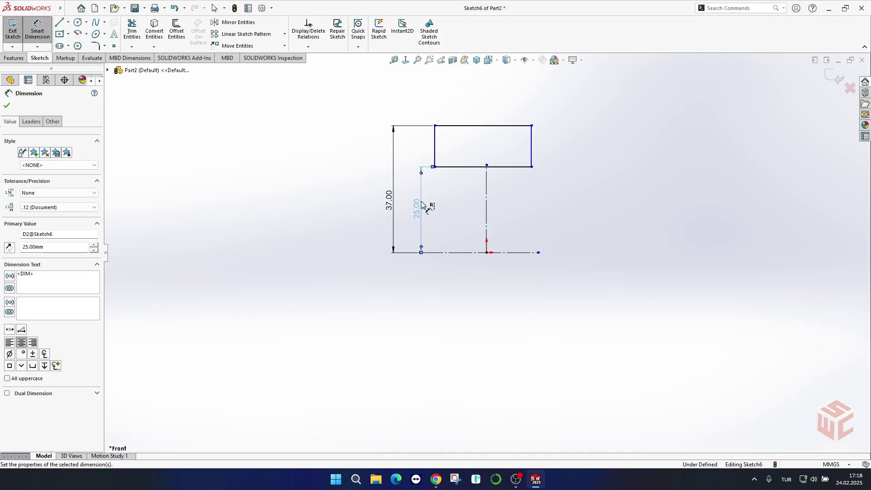
Dimension the rectangle's width as 31 mm and end dimensioning.
click(487, 126)
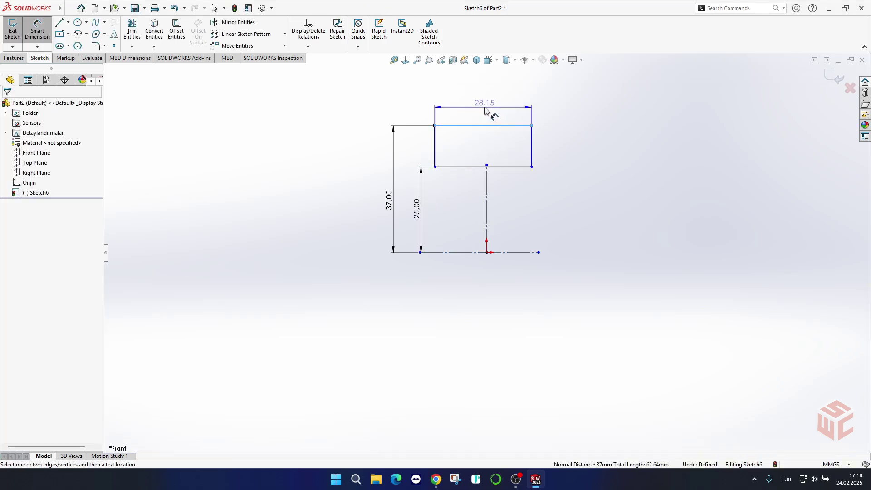
click(485, 110)
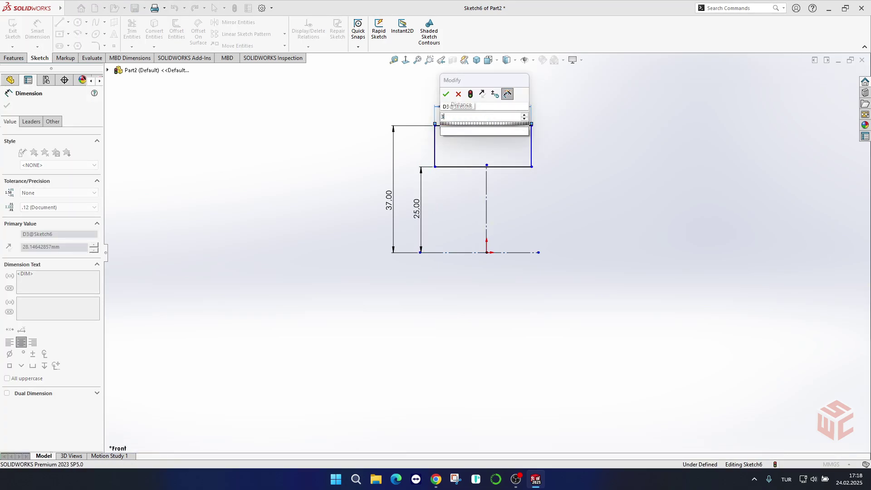
key(Return)
right_click(564, 130)
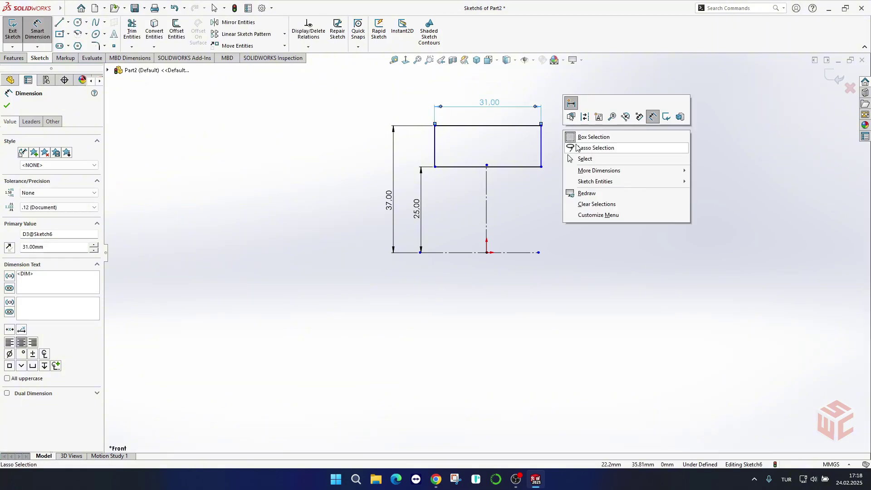
click(585, 159)
Constrain the vertical centerline's upper end to the midpoint of the rectangle's lower edge, and move the 31 mm dimension inside the rectangle.
scroll(518, 152, down, 3)
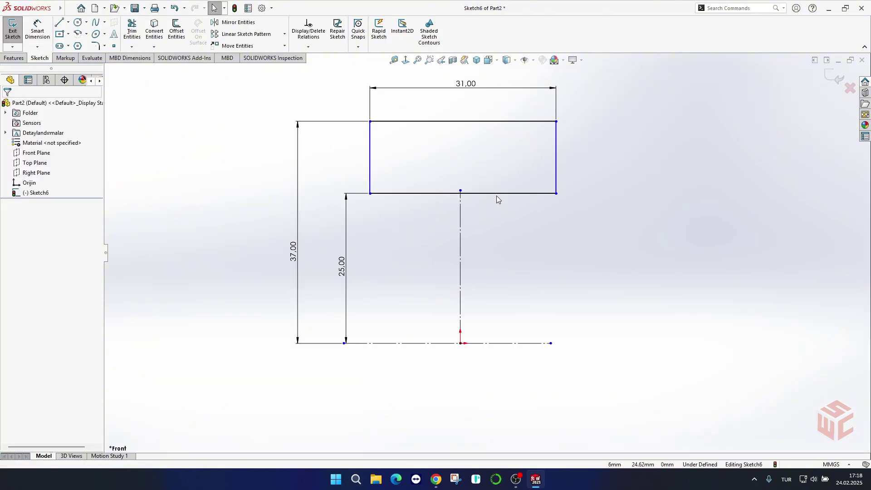
drag(461, 191, 472, 210)
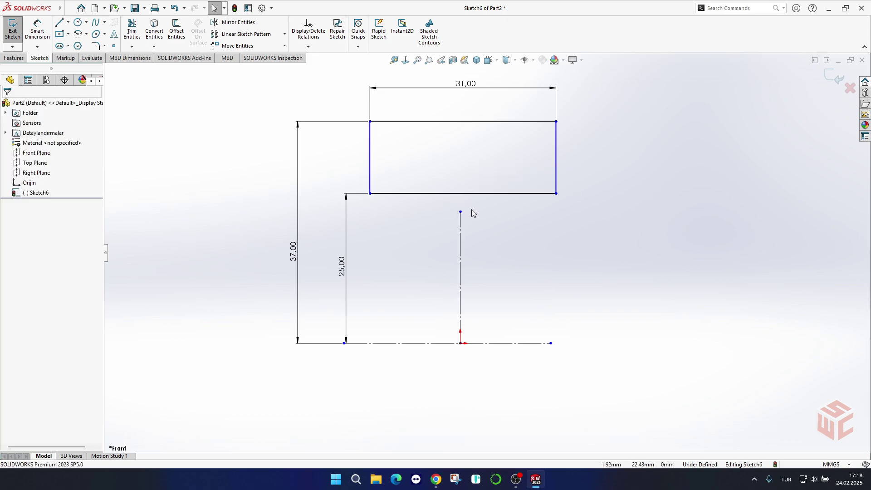
click(482, 194)
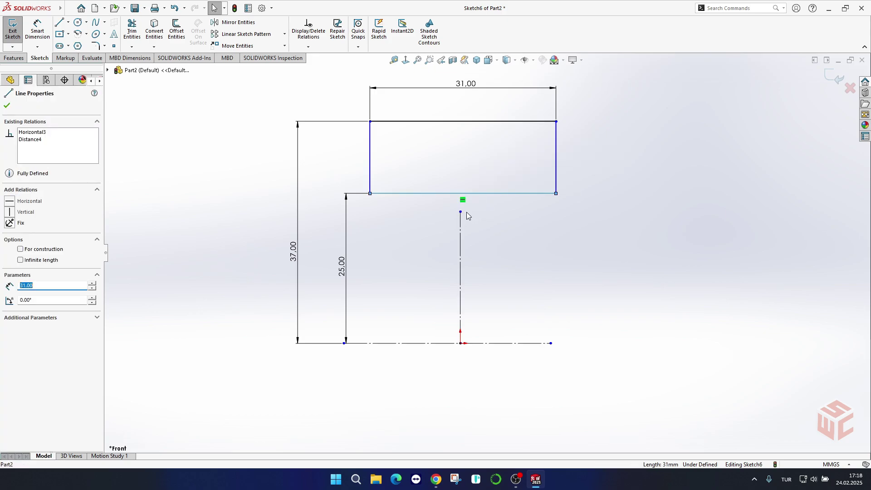
ctrl+click(461, 211)
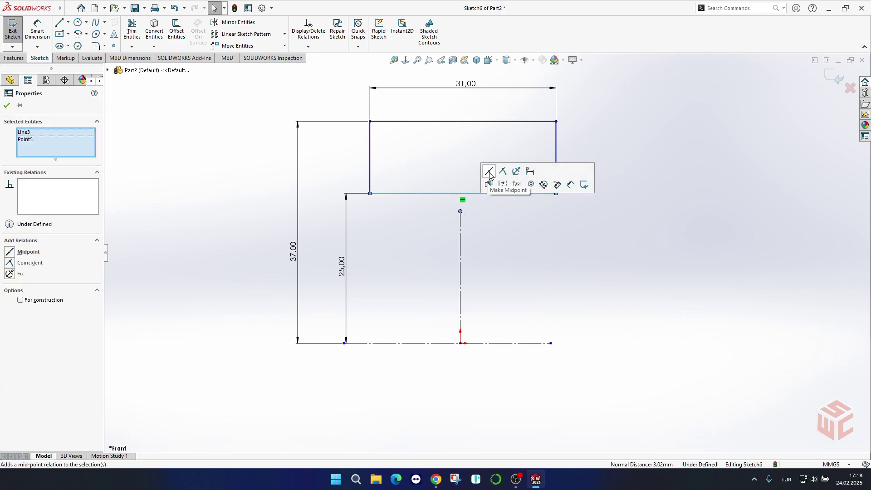
click(490, 184)
click(478, 222)
scroll(469, 136, down, 4)
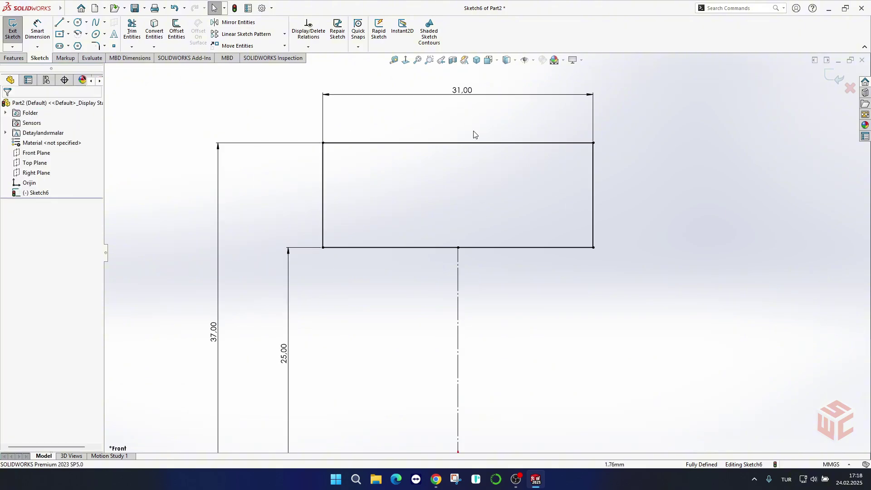
drag(467, 96, 463, 181)
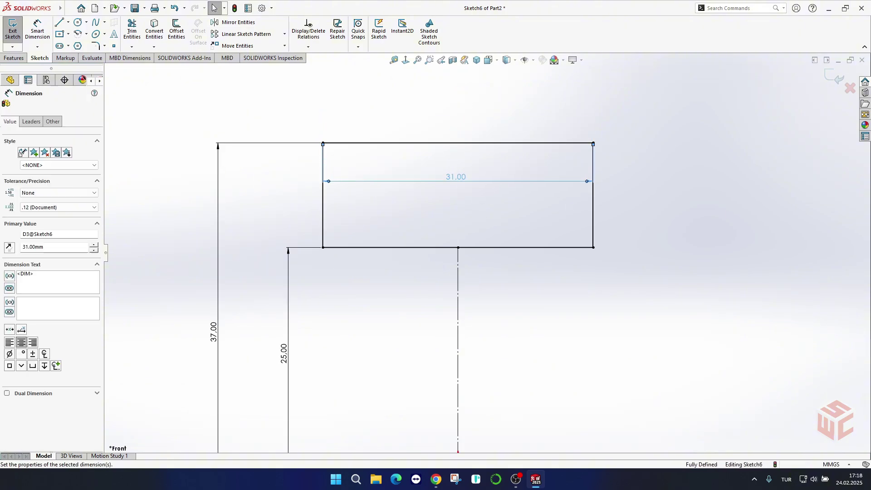
click(452, 122)
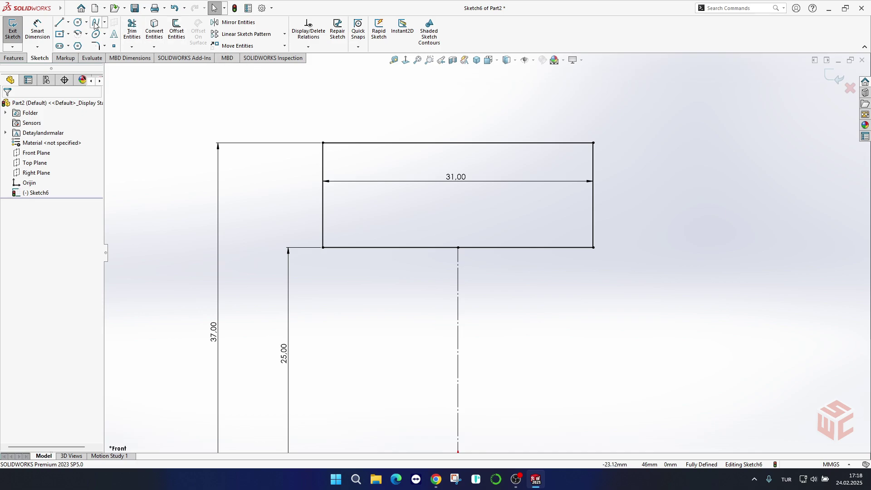
Sketch a centerpoint arc of about 12 mm radius, centered above the rectangle on its vertical axis, with both ends on the upper edge.
click(82, 35)
key(z)
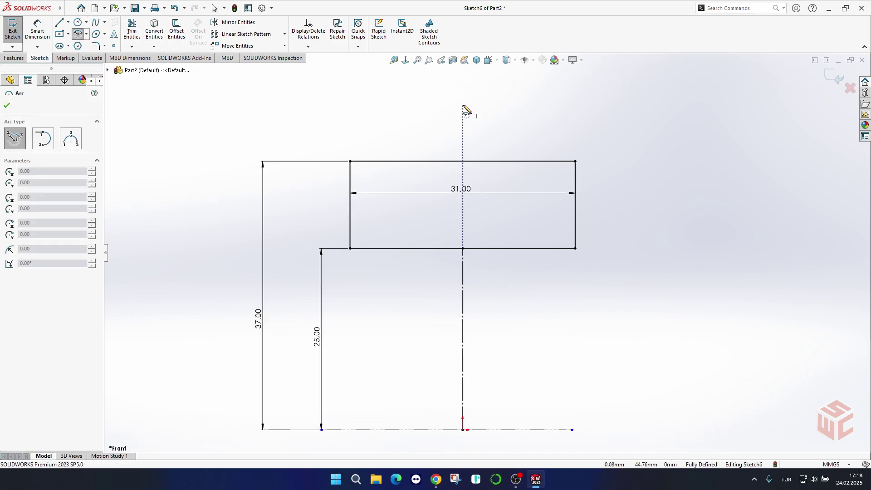
click(462, 105)
click(525, 161)
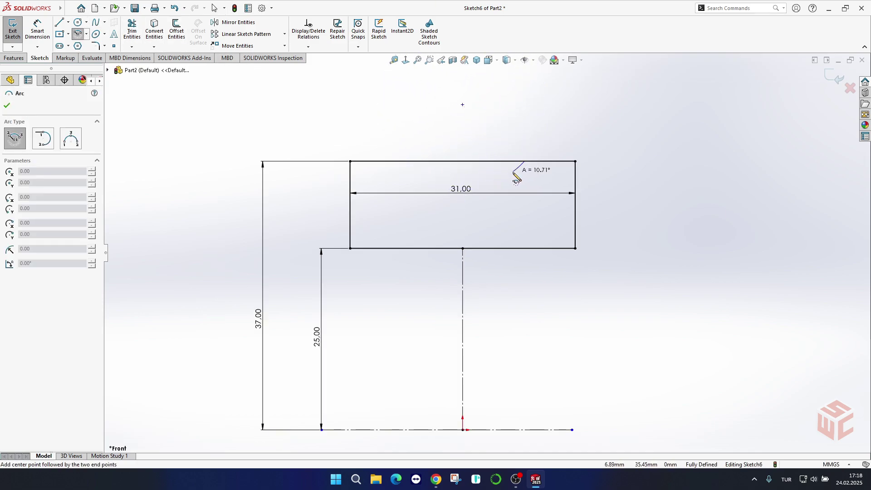
click(402, 162)
right_click(410, 146)
click(428, 149)
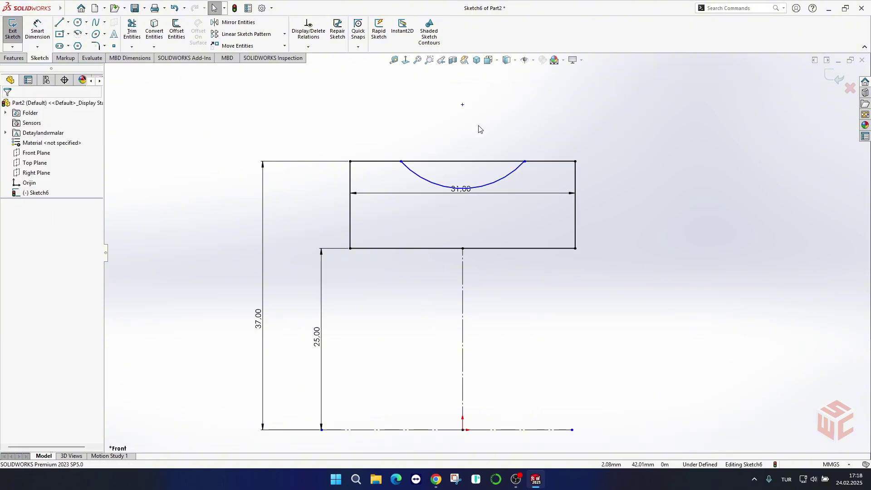
Add a vertical relation between the arc's center point and the sketch origin.
scroll(489, 218, up, 3)
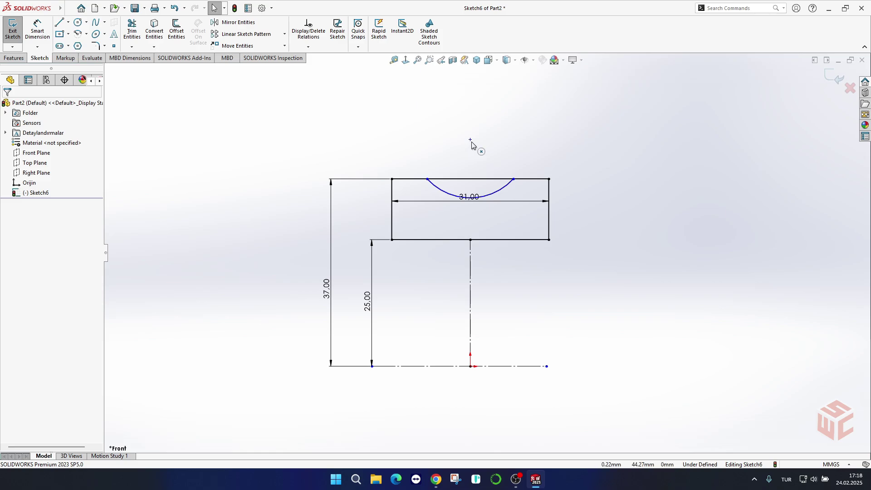
click(471, 141)
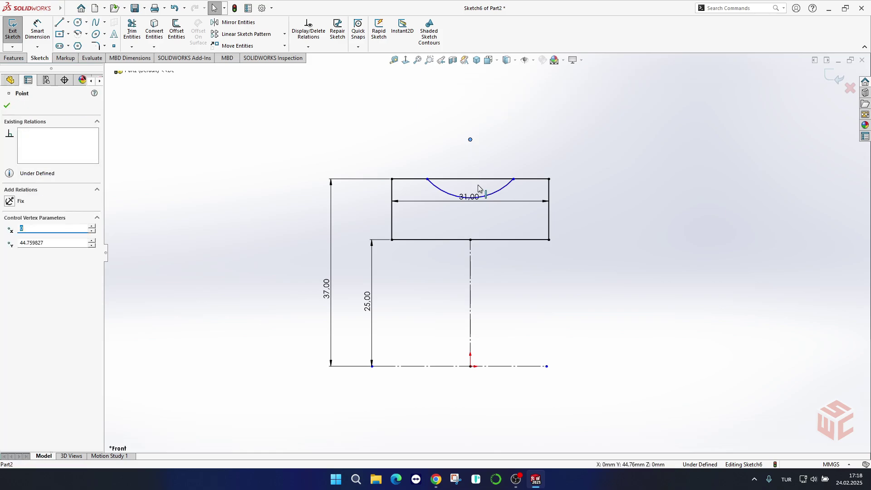
ctrl+click(471, 367)
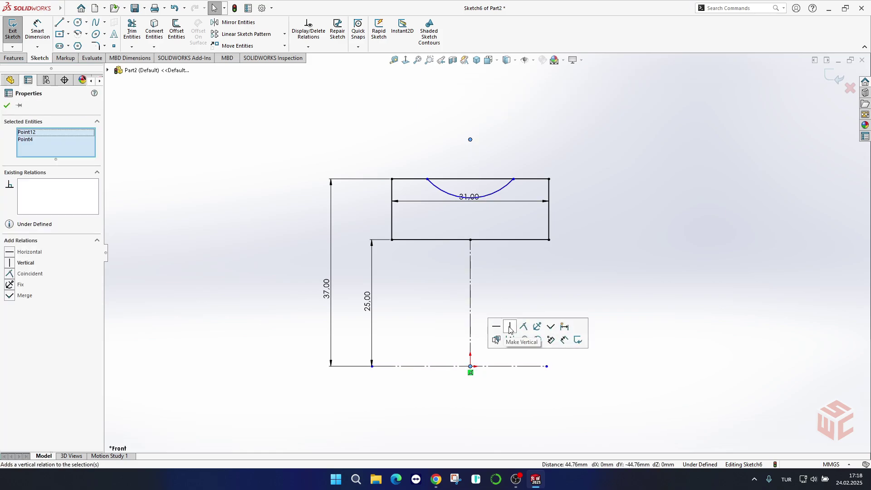
click(509, 289)
Dimension the arc's center point 8 mm above the rectangle's upper edge.
right_drag(497, 251, 504, 233)
click(470, 140)
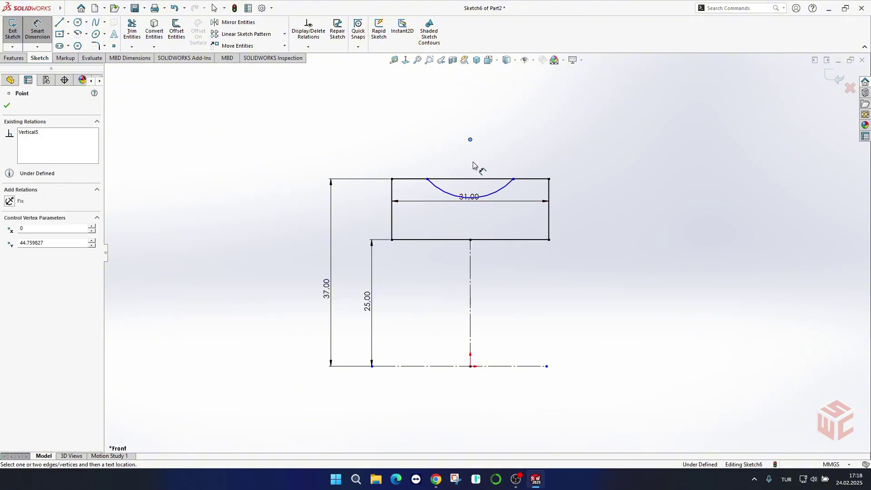
click(478, 179)
click(581, 164)
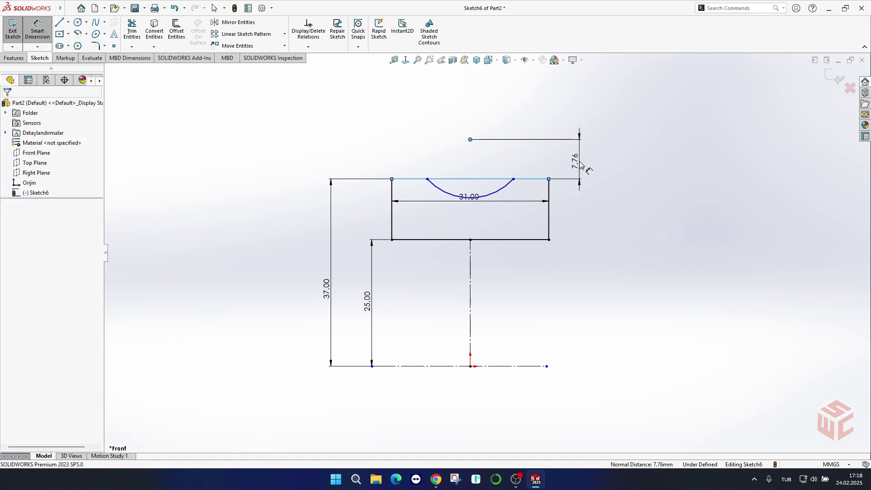
key(Return)
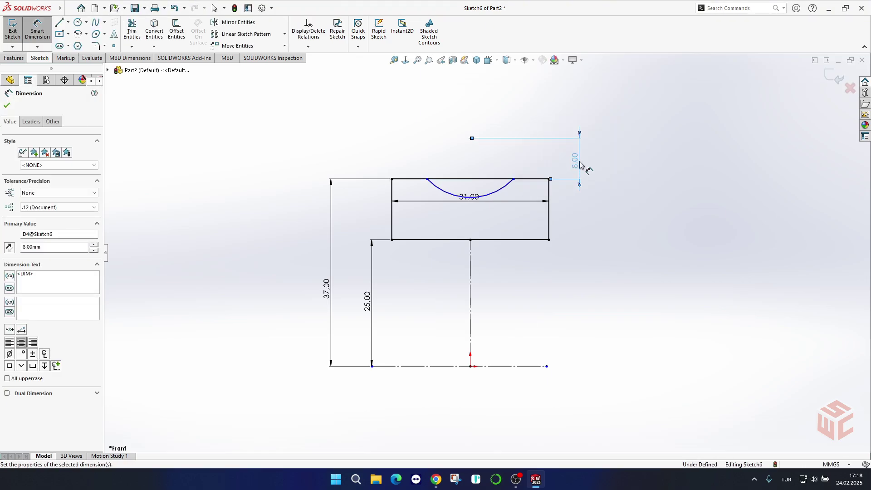
Dimension the arc's radius as 12 mm and end dimensioning.
click(515, 196)
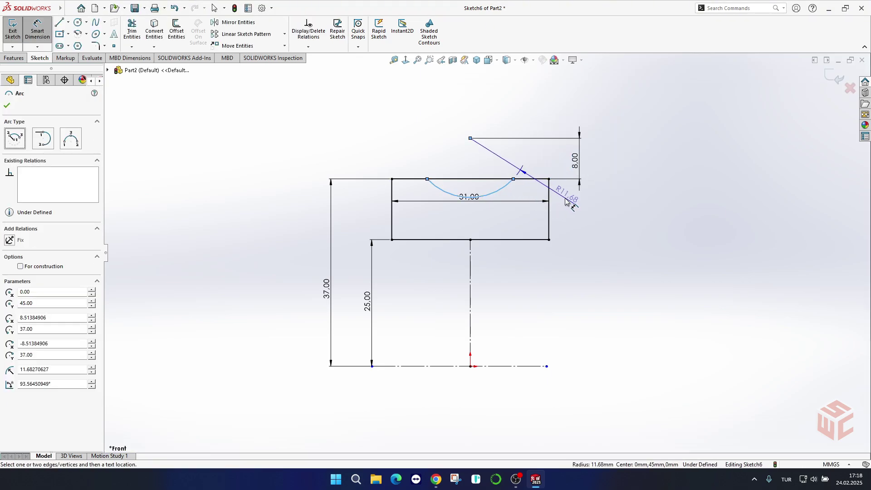
click(567, 201)
text(12)
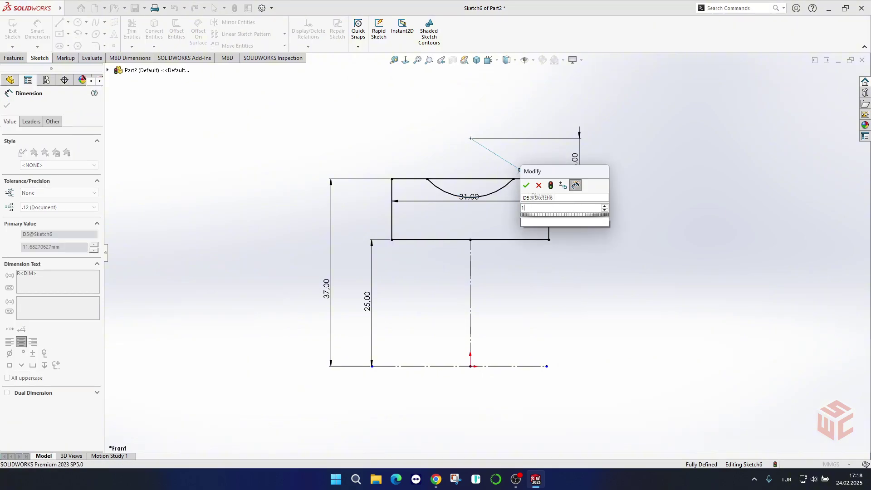
key(Return)
right_click(568, 213)
click(596, 247)
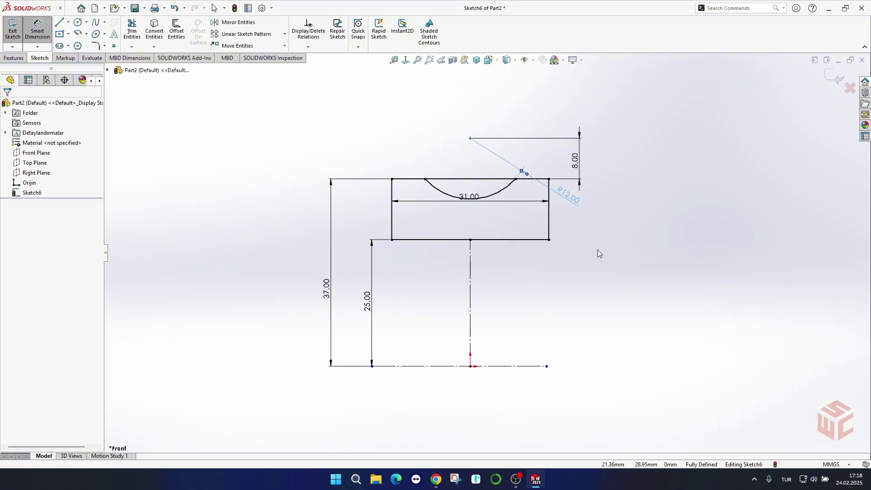
Move the 31 mm dimension above the rectangle and trim away the upper edge segment between the arc's ends.
drag(451, 205, 449, 168)
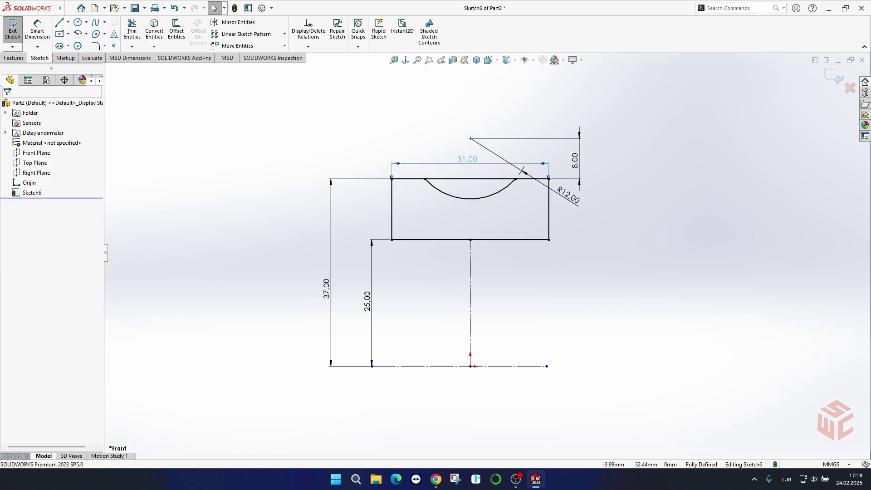
click(418, 138)
scroll(418, 138, down, 1)
click(133, 34)
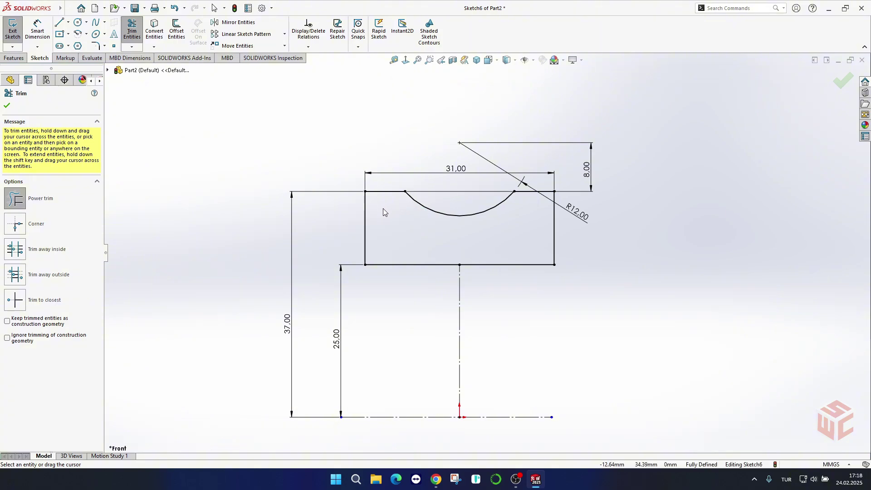
click(10, 107)
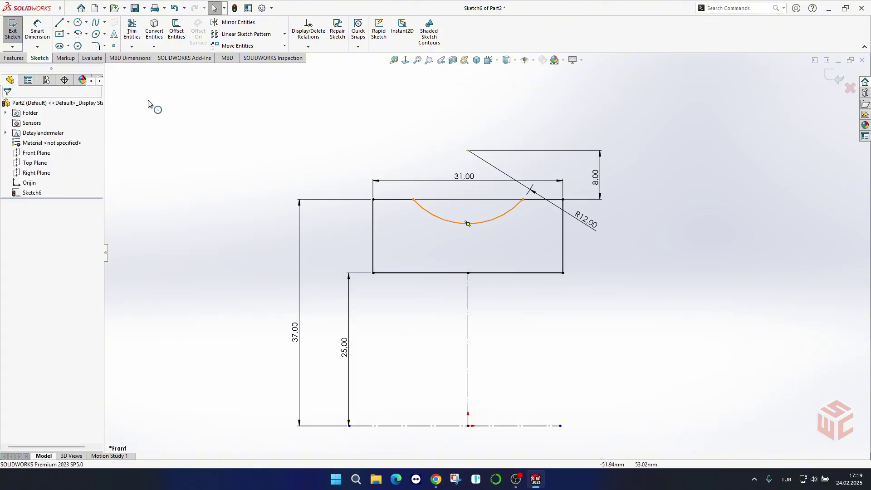
Fillet both lower corners of the profile with a 2.1 mm radius, accepting the removal of the midpoint relation.
click(95, 46)
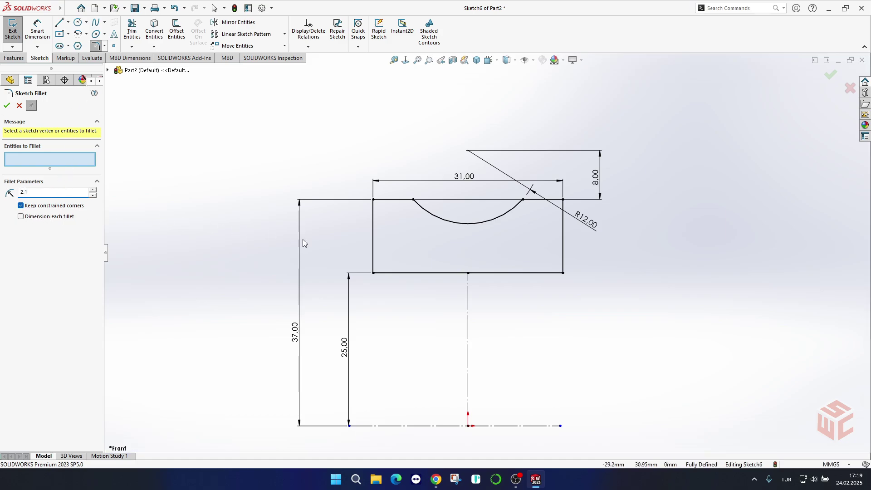
click(374, 273)
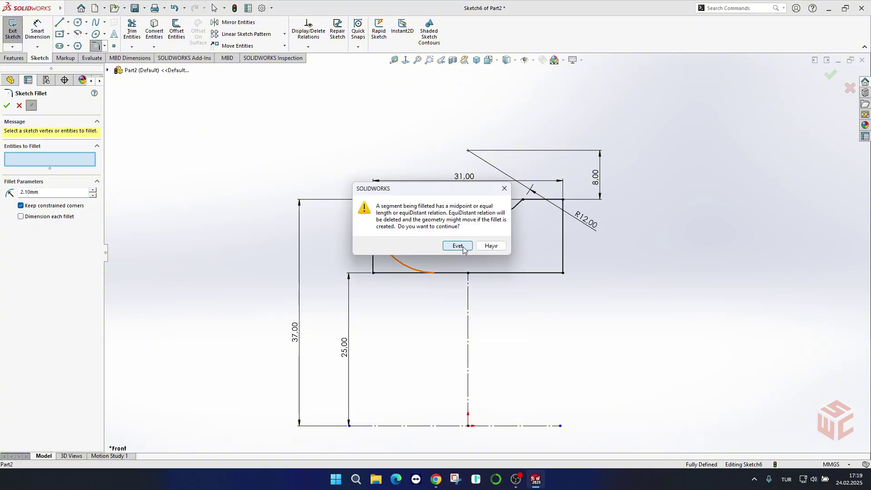
click(458, 246)
click(563, 273)
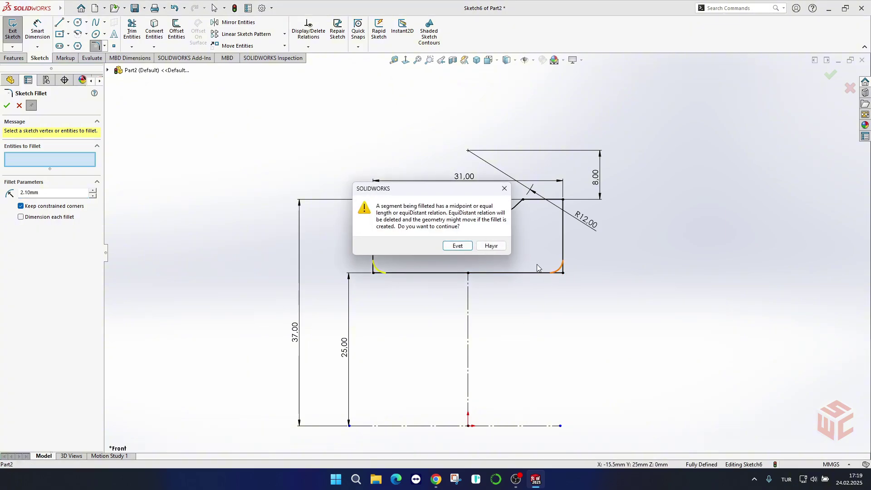
click(458, 246)
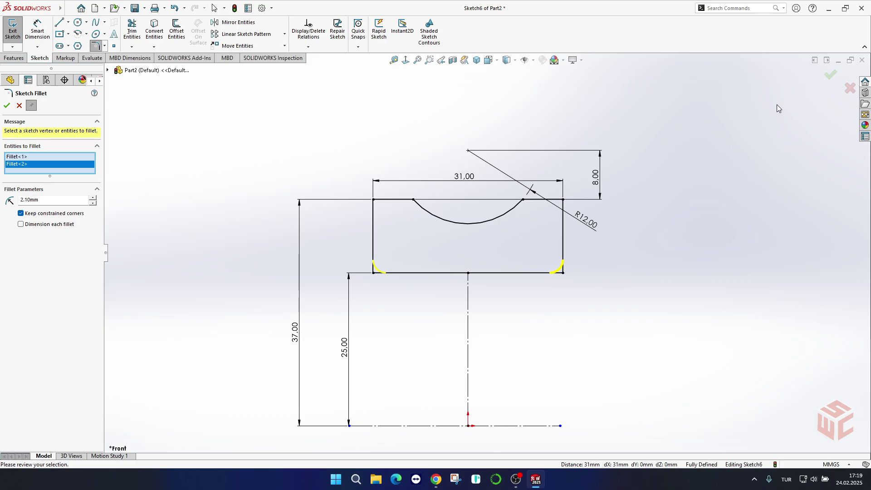
click(828, 75)
middle_drag(740, 178, 690, 192)
click(13, 58)
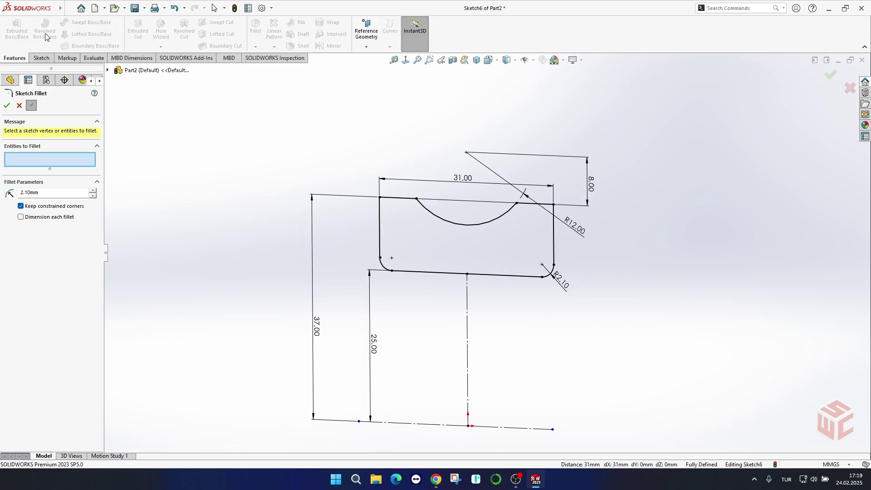
click(7, 106)
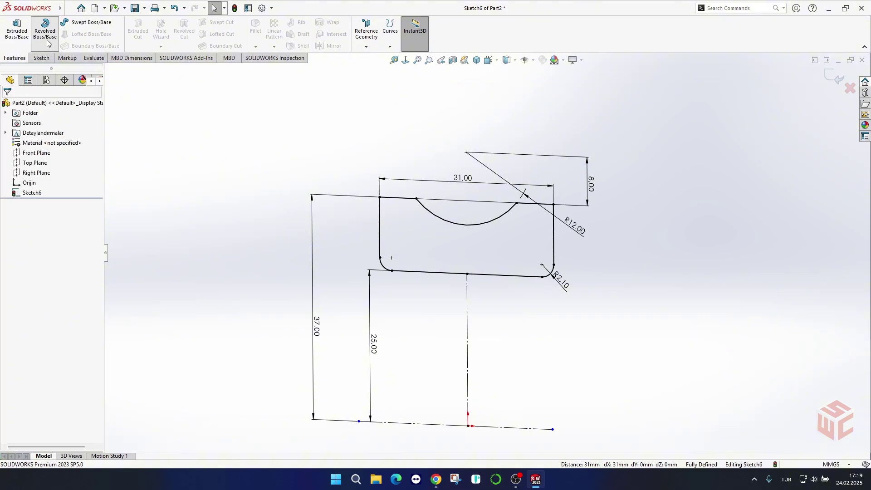
Revolve the profile 360 degrees around the horizontal centerline and inspect the ring in isometric view.
click(47, 40)
click(413, 429)
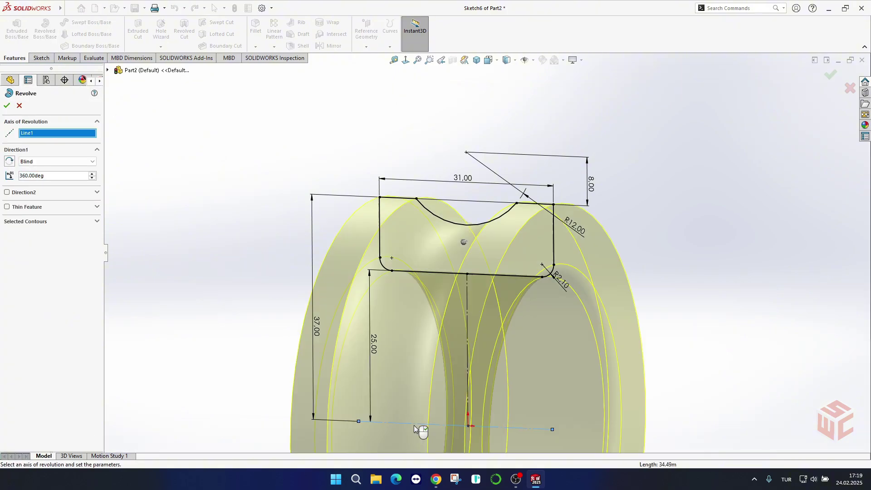
right_click(413, 430)
scroll(415, 422, up, 5)
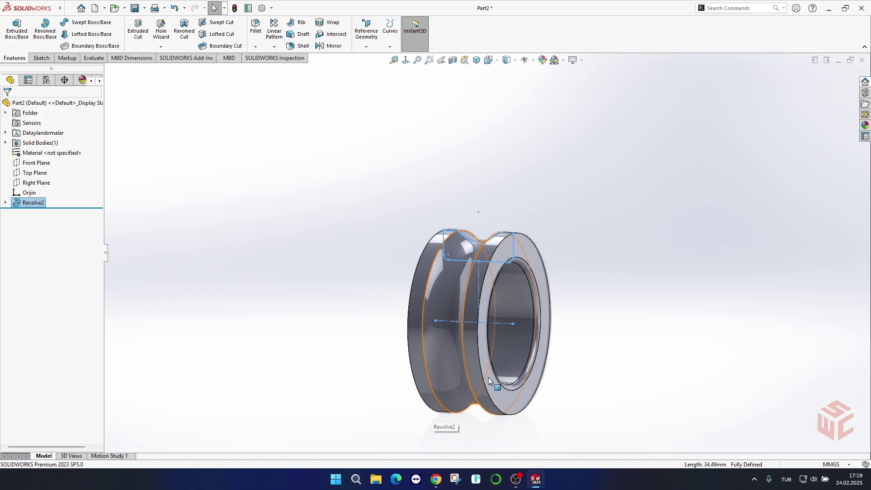
middle_drag(489, 379, 462, 394)
click(476, 59)
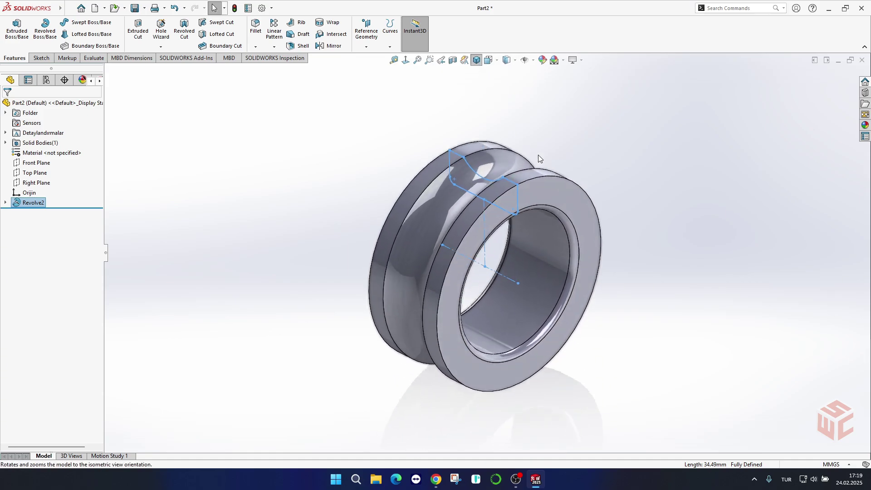
click(619, 175)
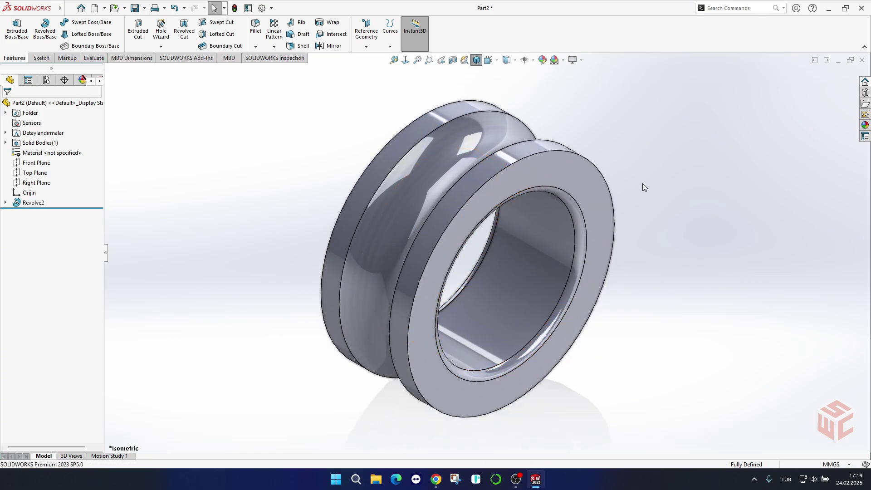
mouse_move(642, 184)
middle_down()
mouse_move(667, 186)
mouse_move(663, 168)
mouse_move(605, 115)
mouse_move(543, 97)
mouse_move(625, 128)
mouse_move(661, 165)
middle_up()
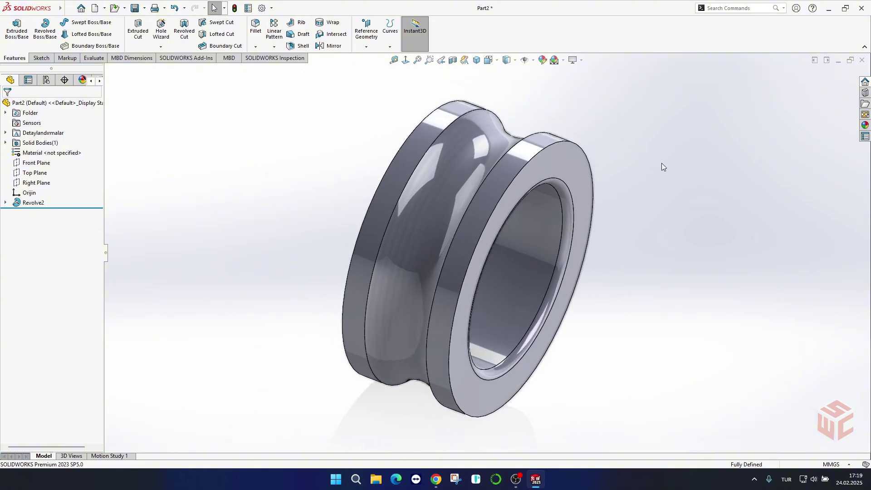
Save the part as "inner ring" in the Ball Bearing folder and close it.
click(135, 9)
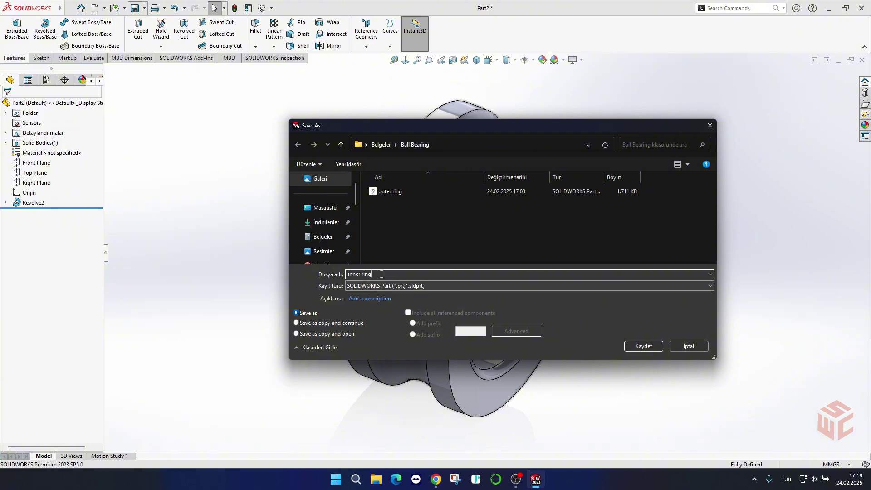
click(640, 347)
middle_drag(638, 346, 622, 325)
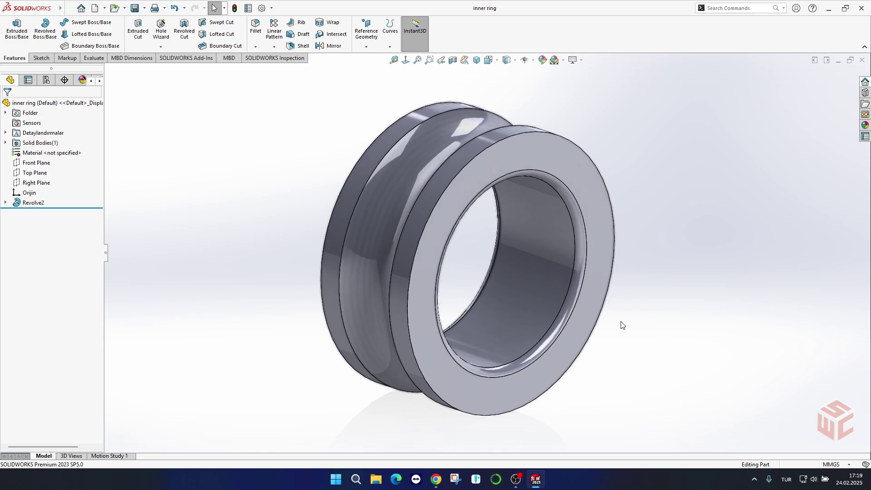
click(862, 60)
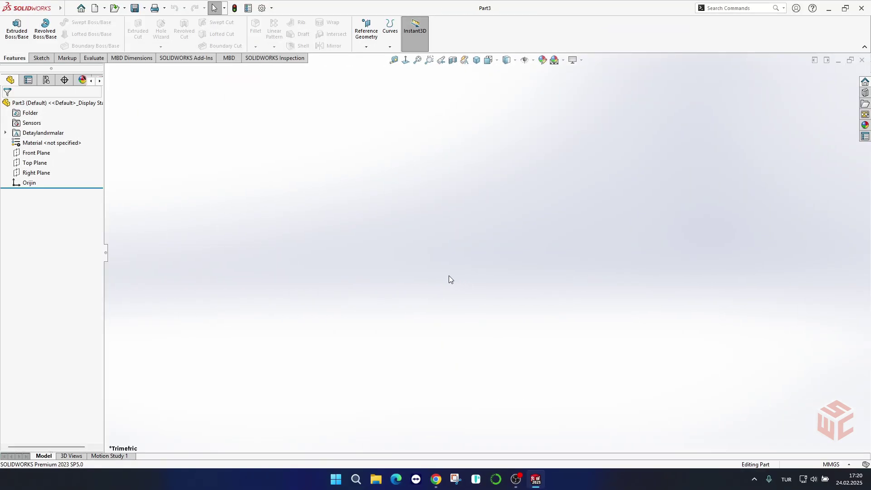
Start a sketch on the Front Plane of the new part and draw a horizontal line passing through the origin.
click(40, 153)
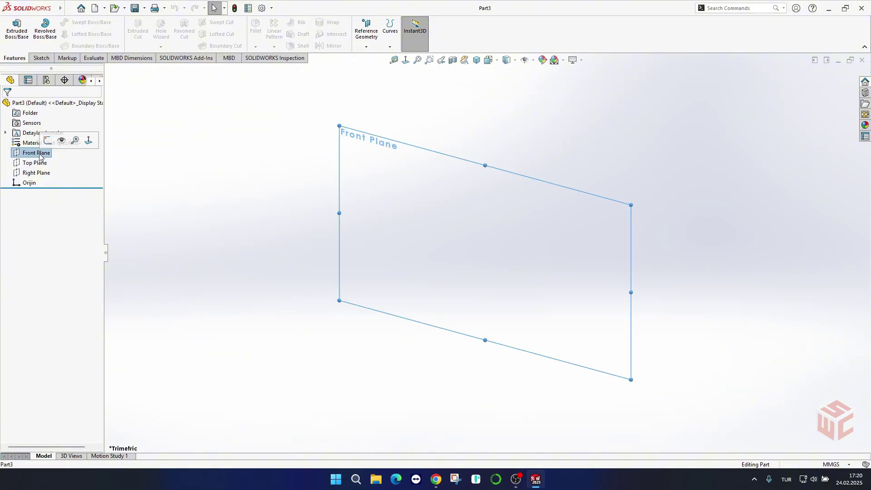
click(49, 144)
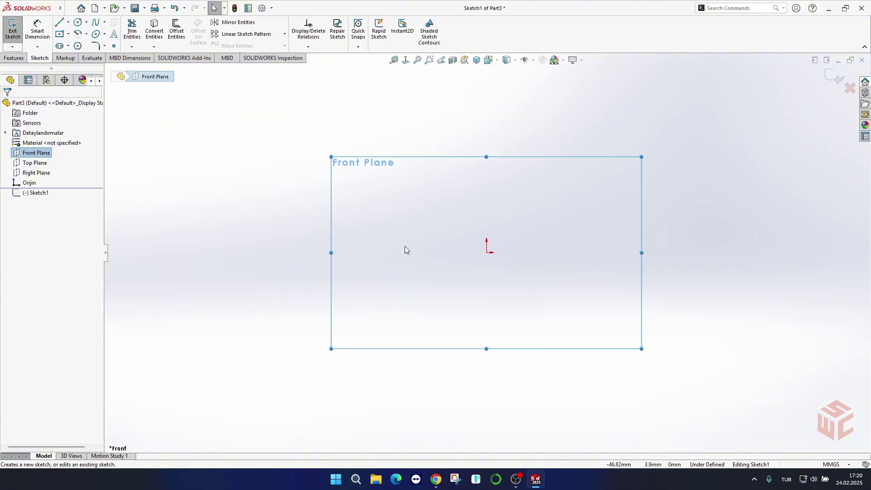
right_drag(576, 245, 524, 246)
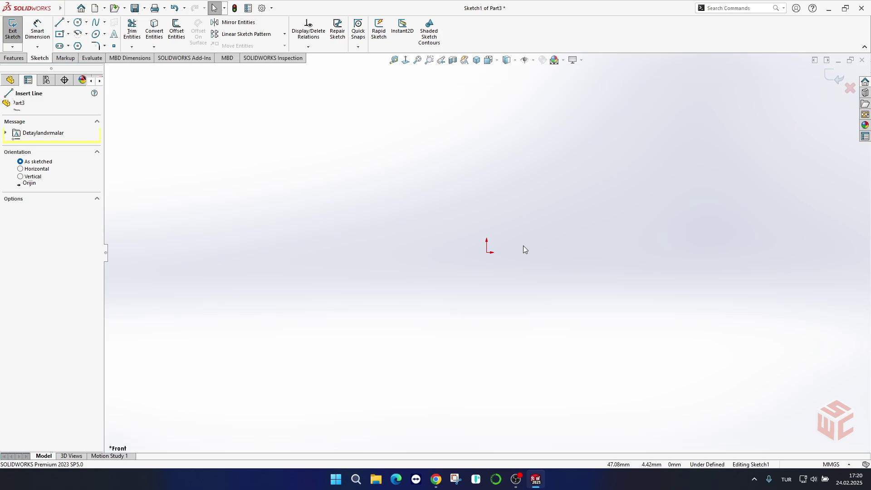
click(429, 252)
click(552, 251)
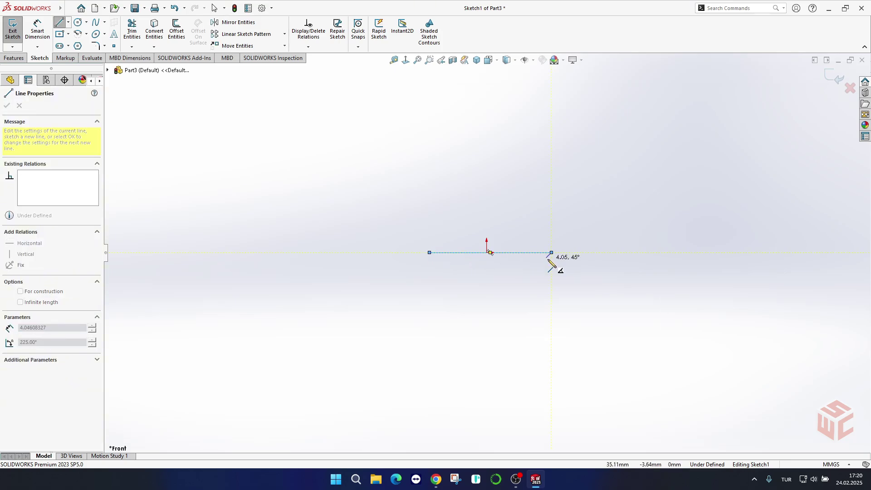
key(Escape)
Add a midpoint relation between the horizontal line and the origin.
scroll(509, 262, down, 1)
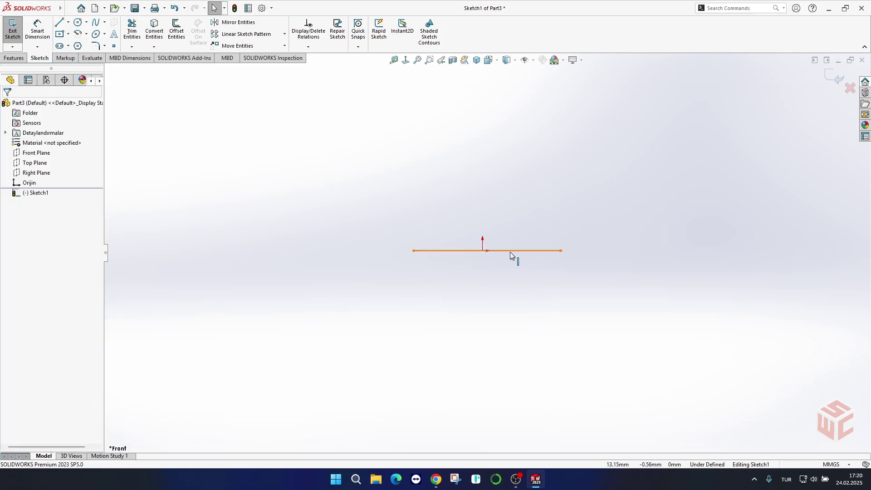
click(509, 251)
ctrl+click(482, 251)
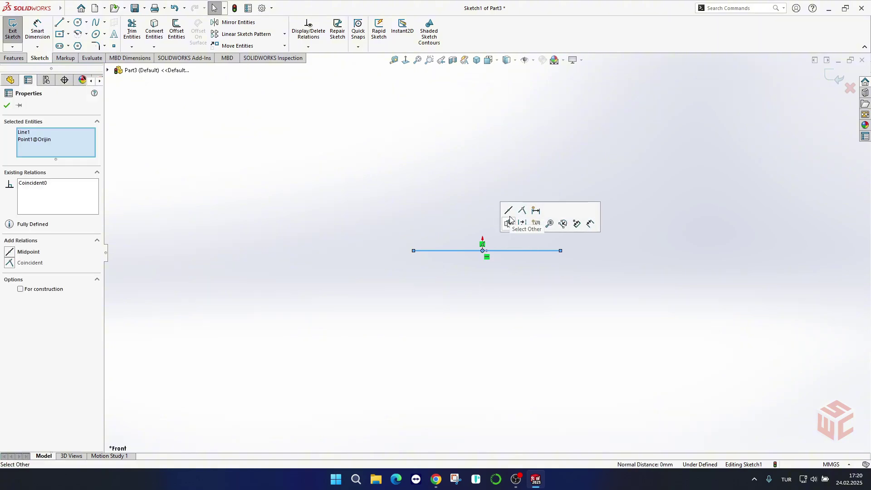
click(509, 212)
click(498, 279)
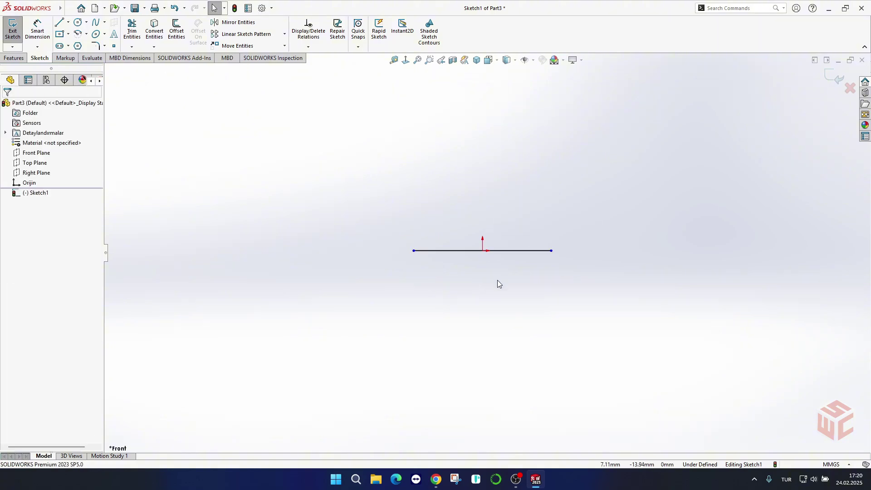
Draw a 3 Point Arc below the horizontal line, joining its two endpoints, with a radius of about 34 mm.
click(86, 34)
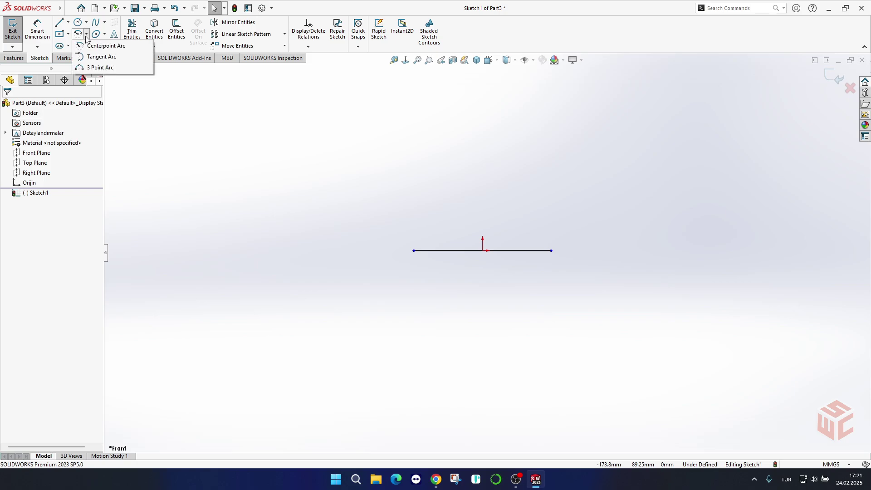
click(93, 67)
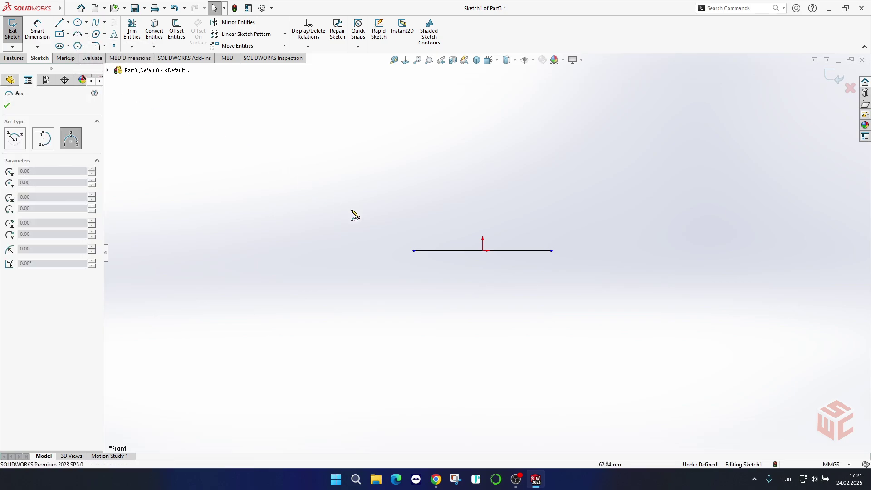
click(413, 251)
click(551, 251)
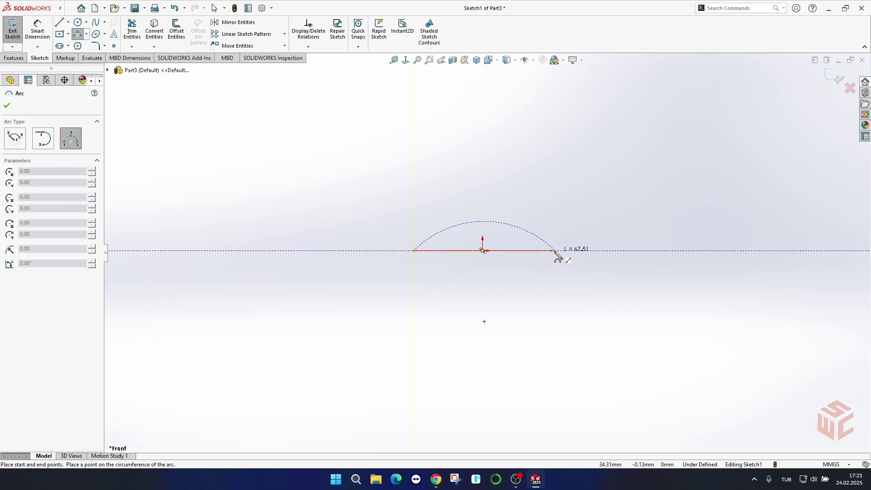
click(501, 303)
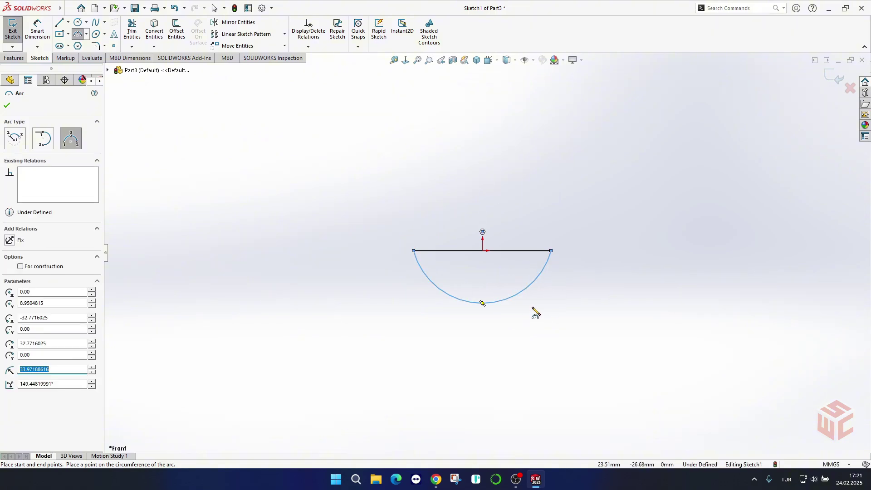
right_click(533, 308)
click(547, 317)
Dimension the horizontal line to 24 mm and move the arc's center point onto the origin.
right_drag(548, 316, 534, 266)
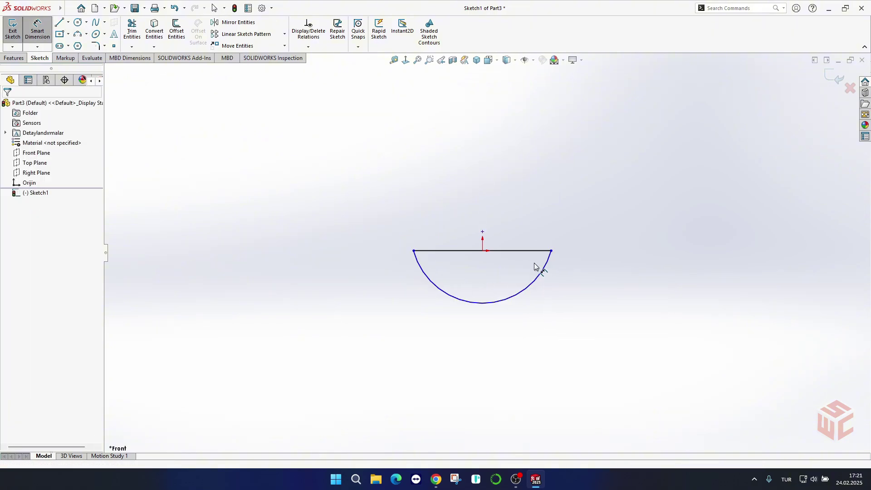
click(522, 250)
click(481, 215)
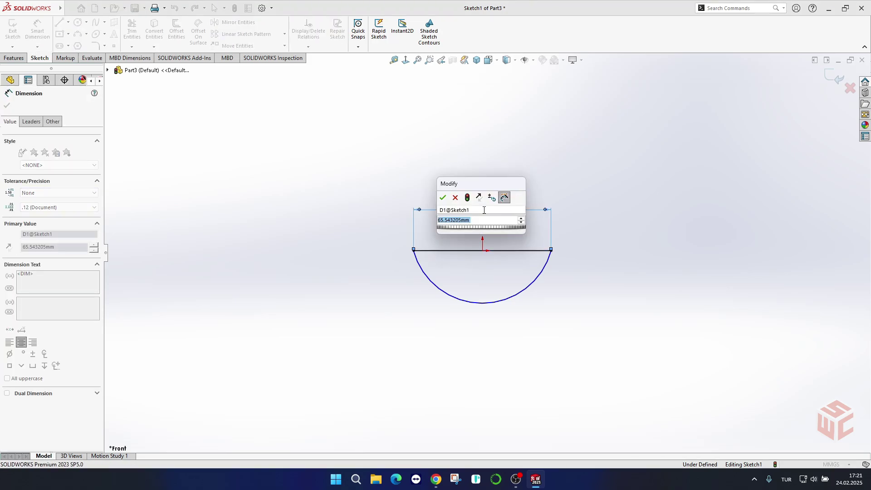
text(24)
key(Return)
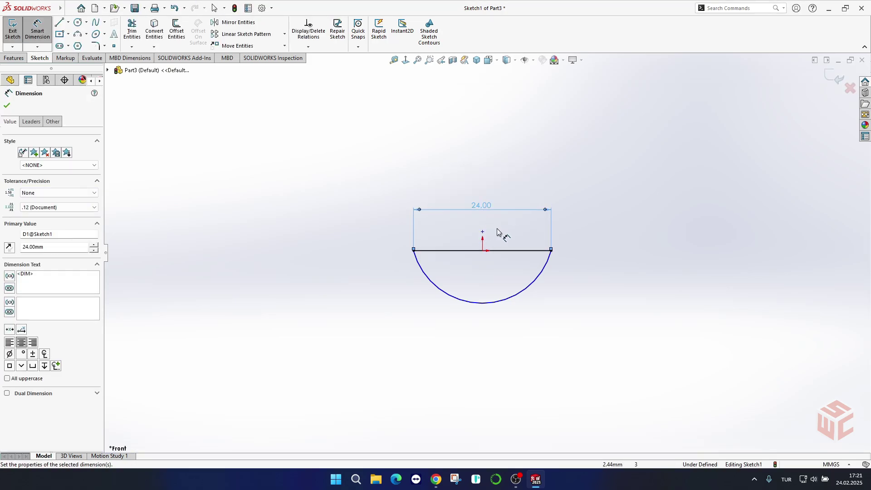
right_click(498, 232)
click(530, 255)
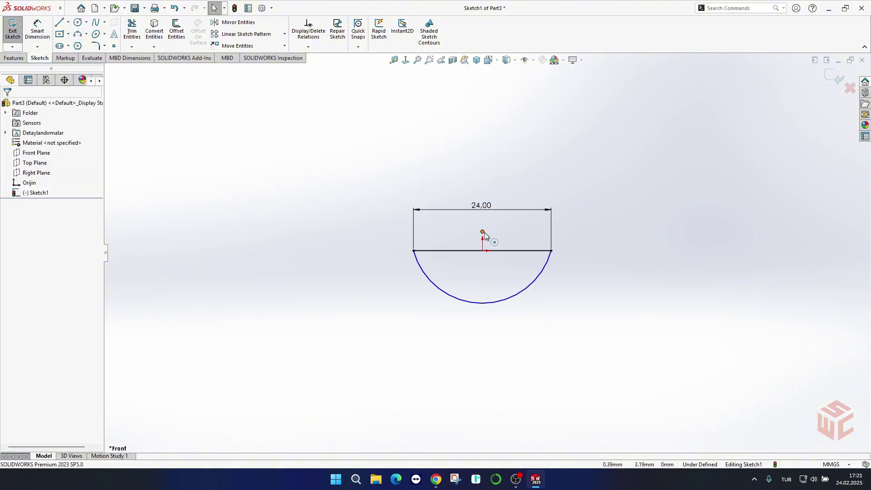
drag(484, 233, 485, 252)
click(496, 270)
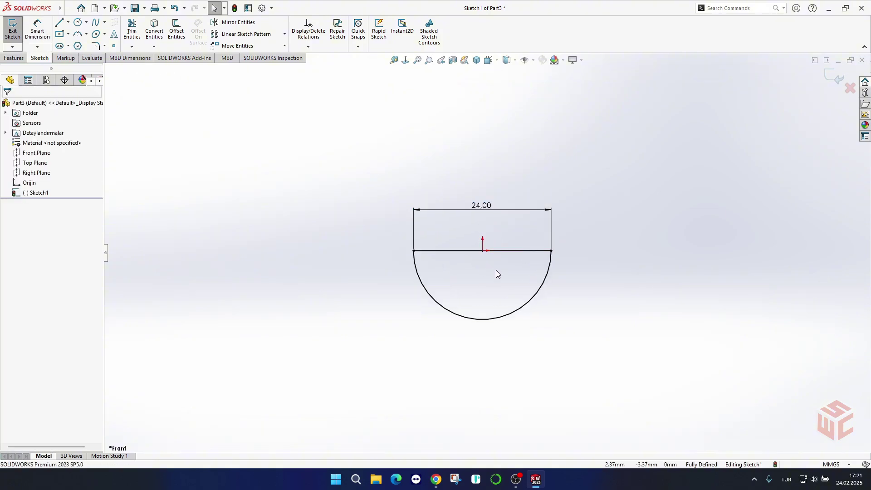
Revolve the half-circle profile 360 degrees around its straight line.
scroll(504, 269, down, 3)
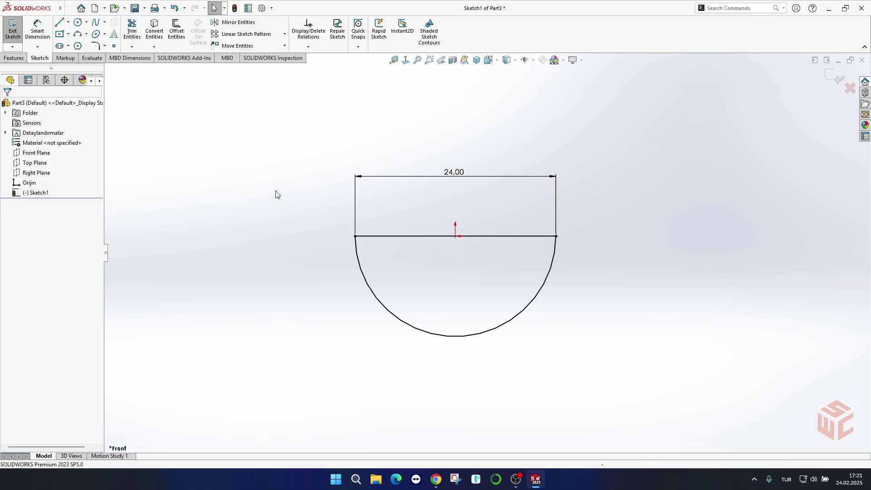
click(20, 60)
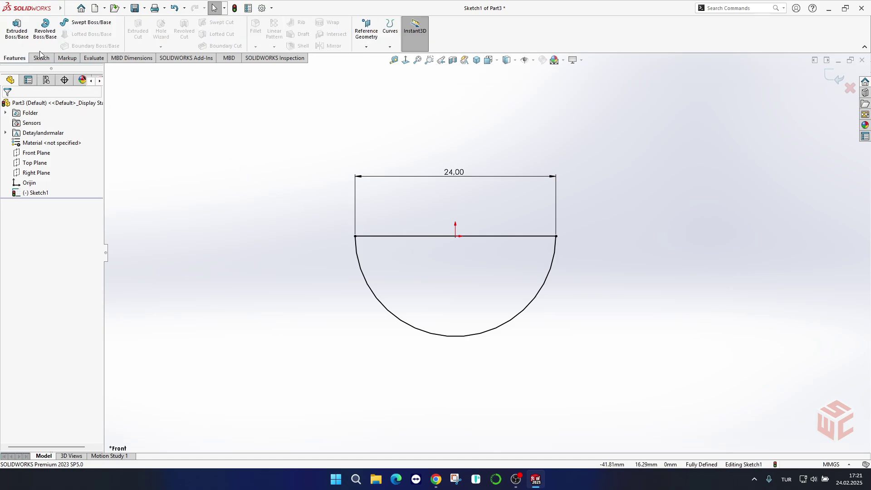
click(44, 30)
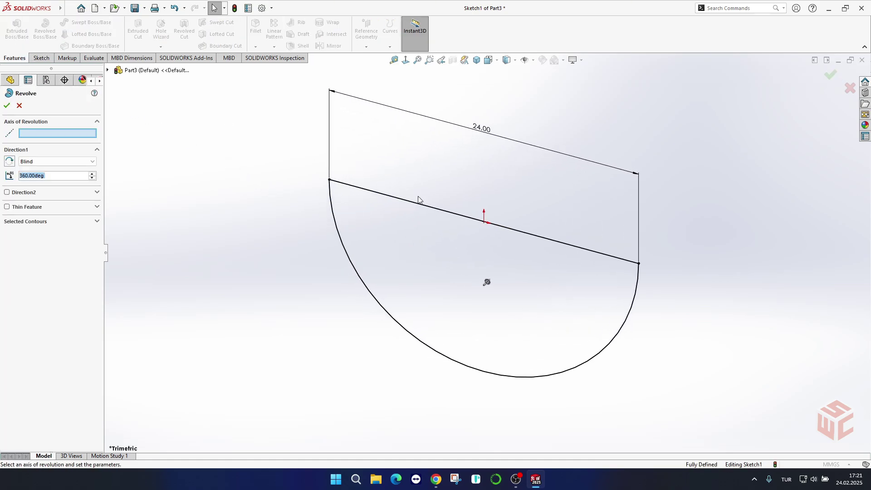
click(419, 204)
right_click(419, 203)
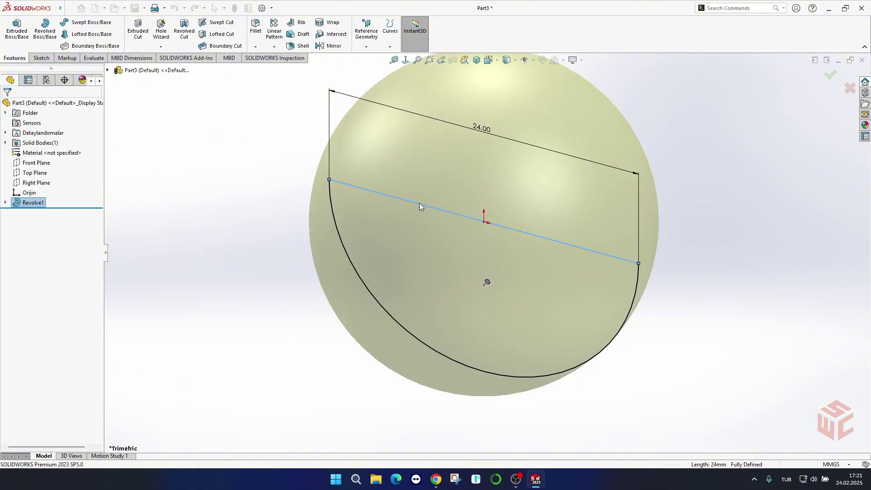
View the sphere in isometric orientation and save the part as "ball" in the Ball Bearing folder.
click(476, 60)
mouse_move(617, 201)
middle_down()
mouse_move(585, 186)
mouse_move(629, 196)
middle_up()
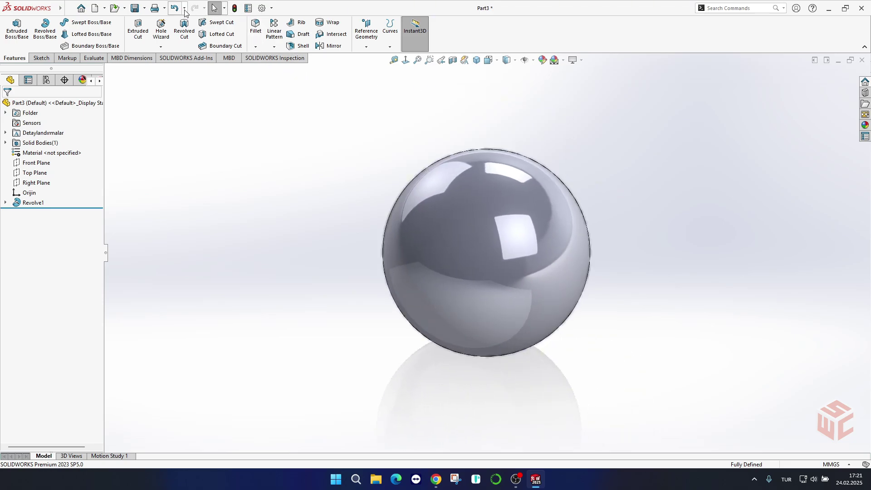
click(138, 10)
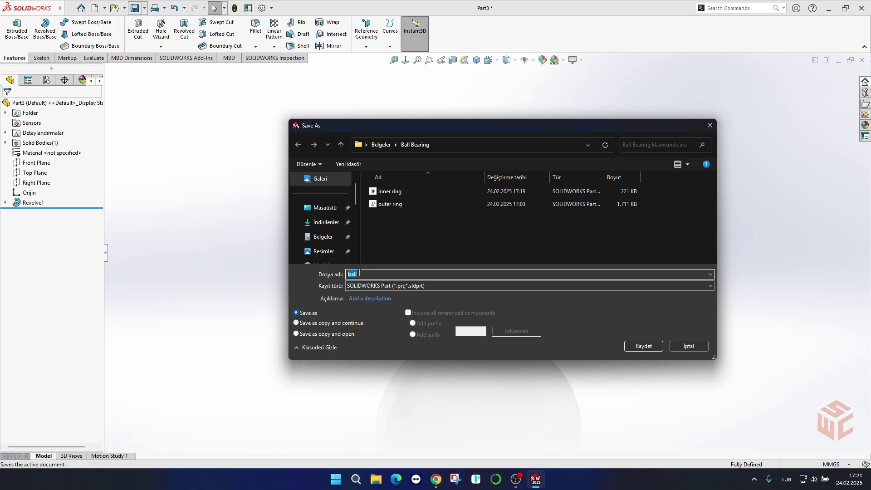
click(640, 347)
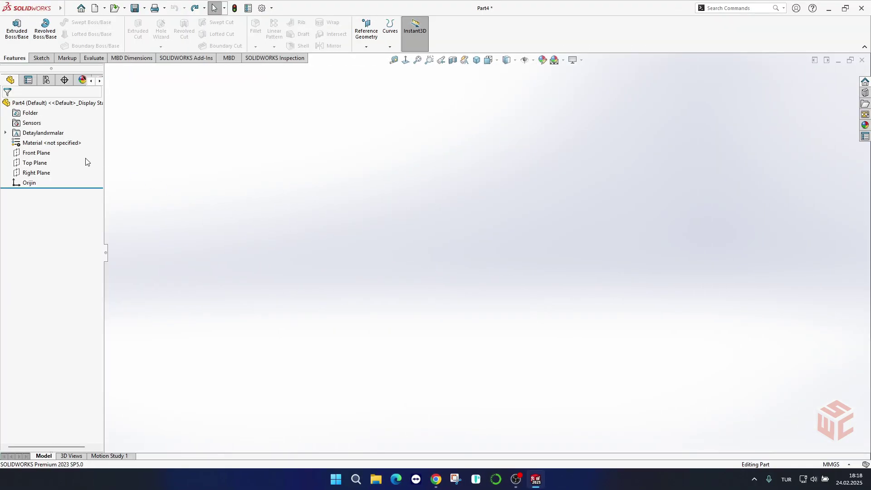
Start a sketch on the Front Plane of the new part and draw two concentric circles about 59 and 73 mm in diameter, centered on the origin.
click(37, 152)
click(43, 141)
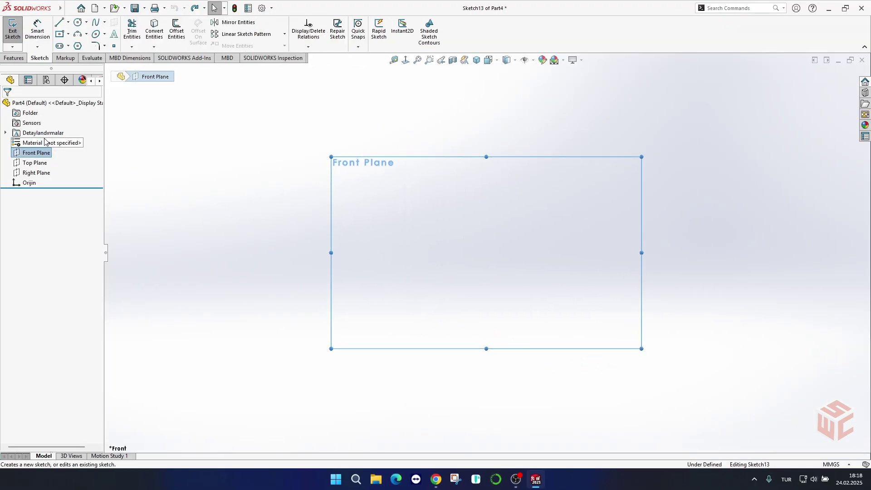
click(429, 246)
right_drag(430, 247, 467, 247)
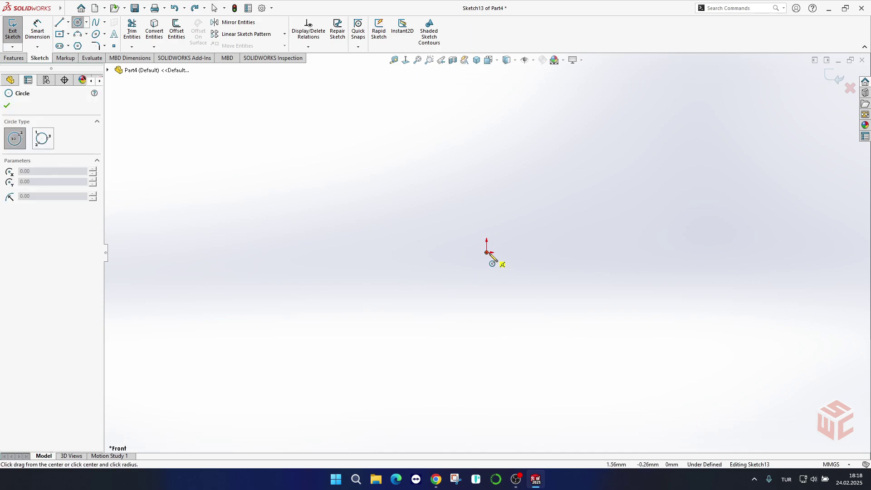
drag(487, 252, 521, 290)
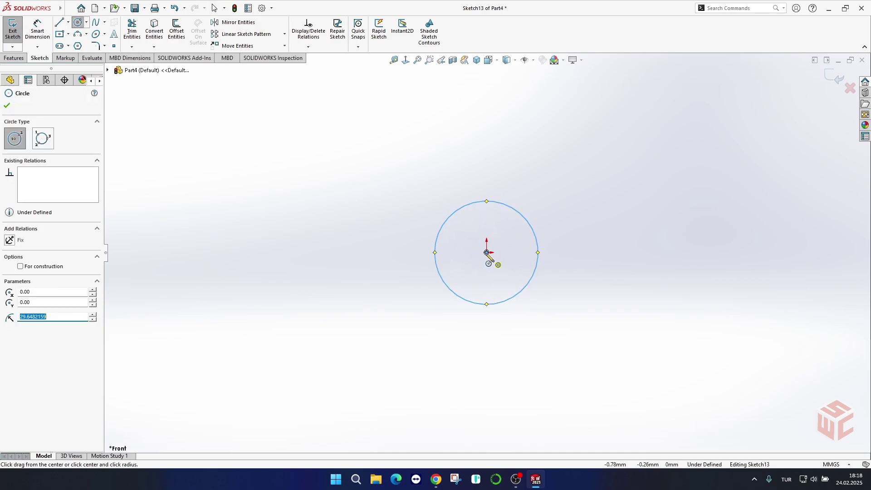
drag(486, 253, 539, 301)
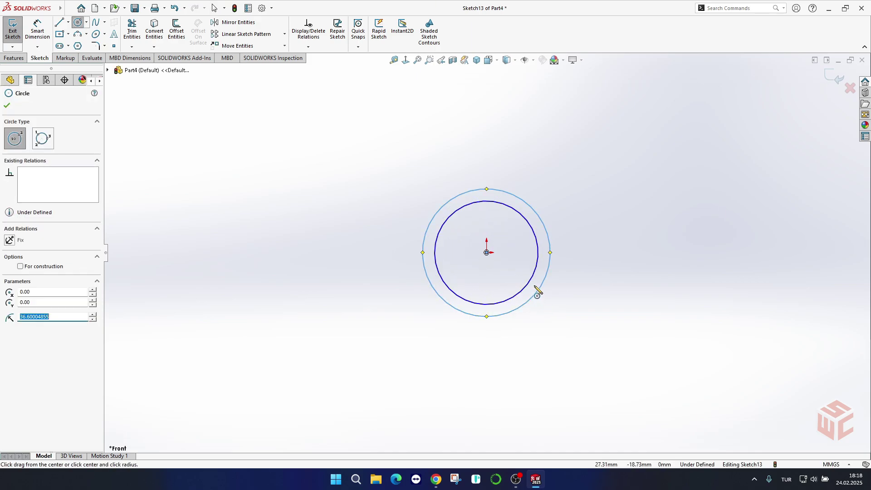
Dimension the inner circle's diameter to 86 mm.
click(418, 59)
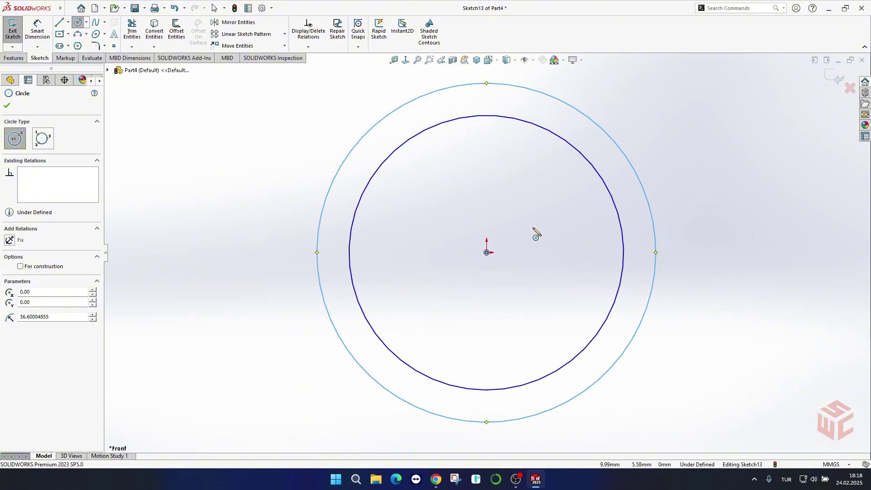
right_drag(536, 235, 529, 194)
click(351, 239)
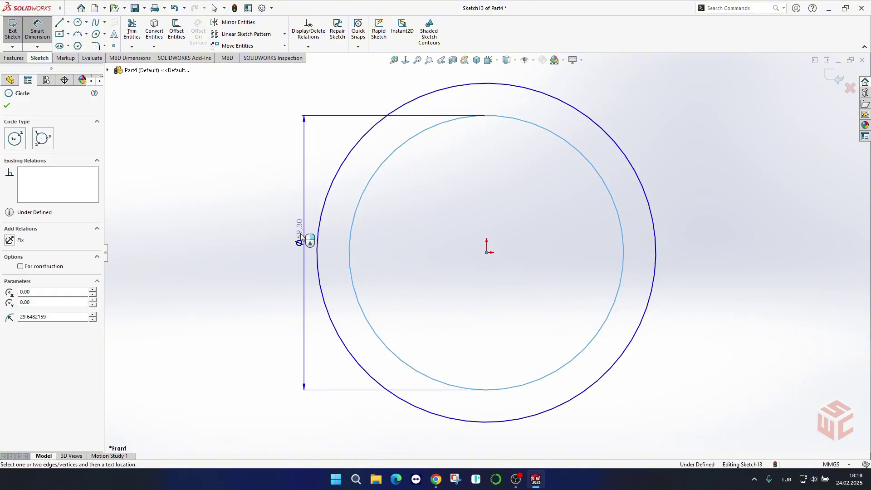
click(283, 239)
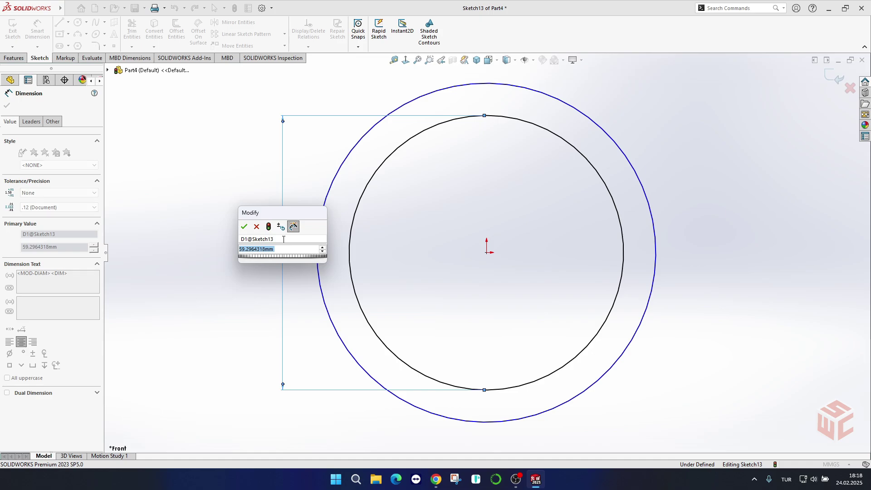
text(86)
key(Return)
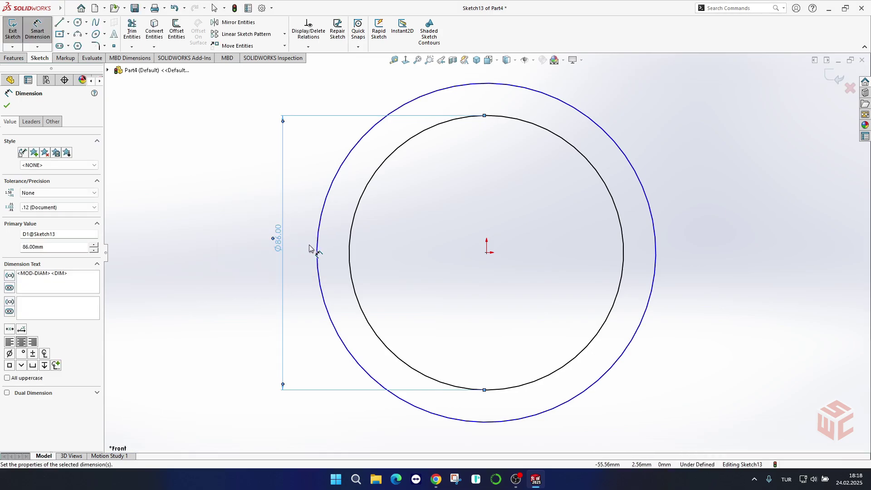
Dimension the outer circle's diameter to 94 mm.
click(318, 249)
click(243, 245)
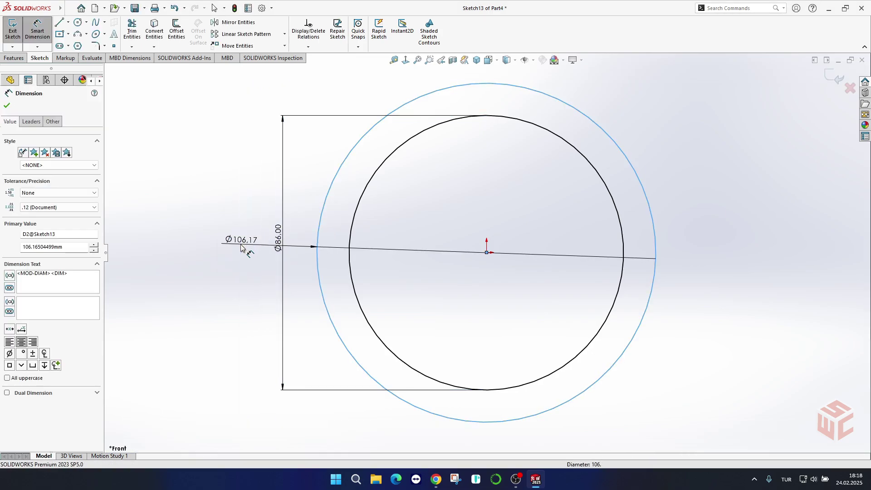
text(94)
key(Return)
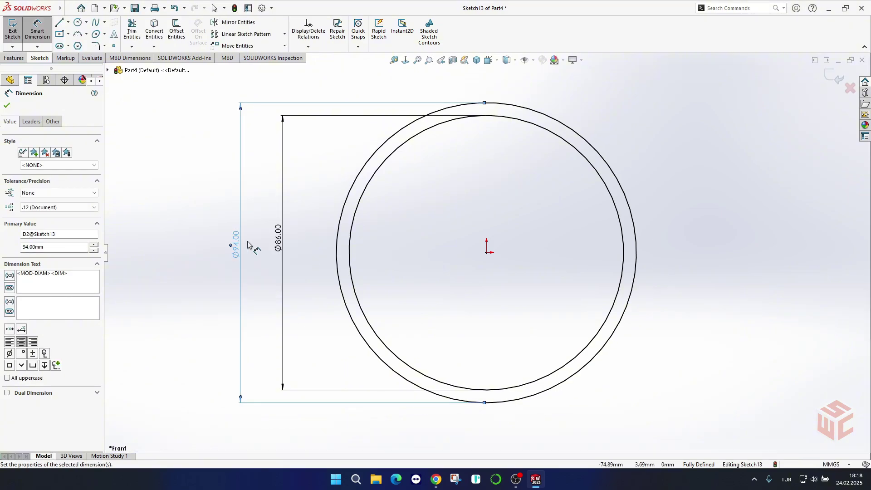
right_click(216, 235)
click(245, 260)
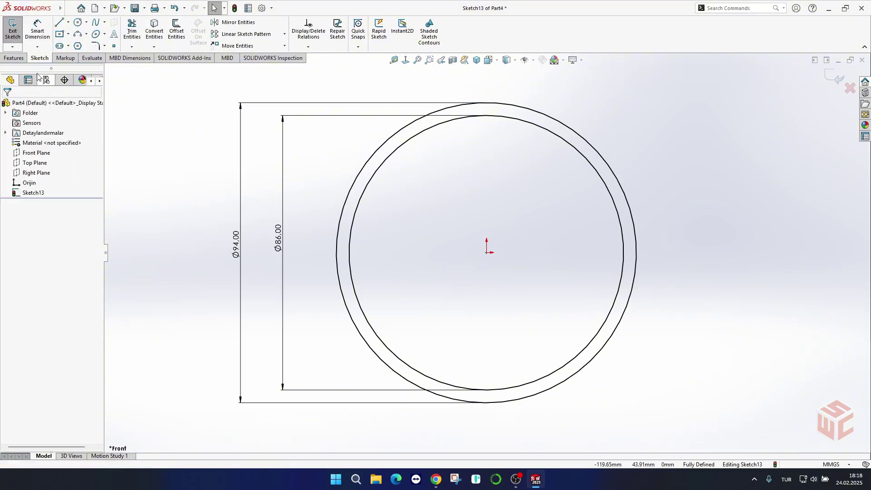
Extrude the ring between the two circles 16 mm with the Mid Plane end condition.
click(15, 58)
click(16, 33)
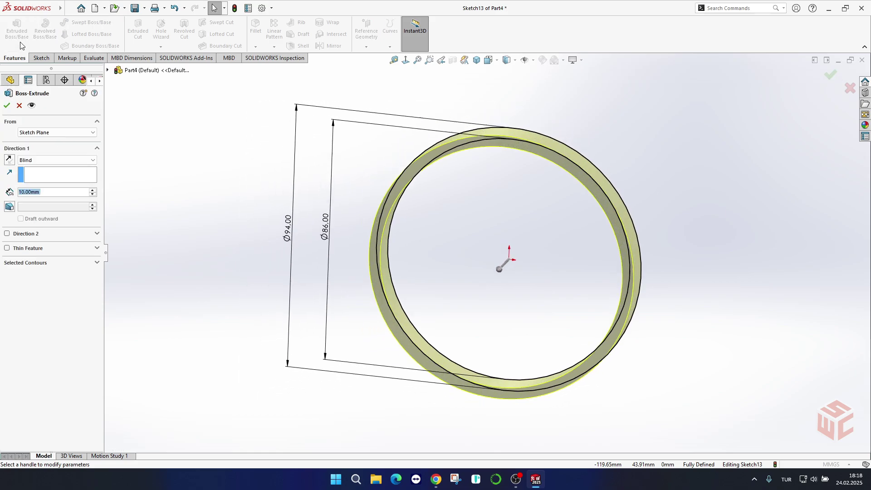
click(41, 161)
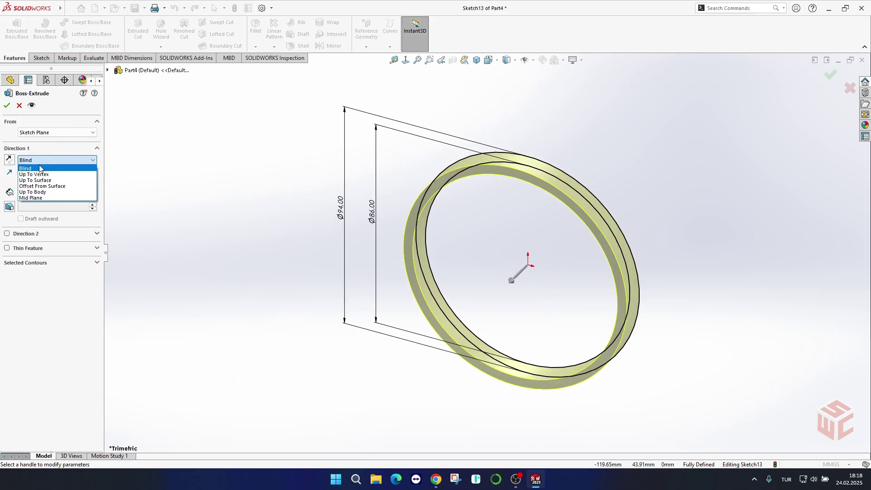
click(37, 199)
mouse_move(211, 216)
middle_down()
mouse_move(313, 224)
mouse_move(183, 245)
middle_up()
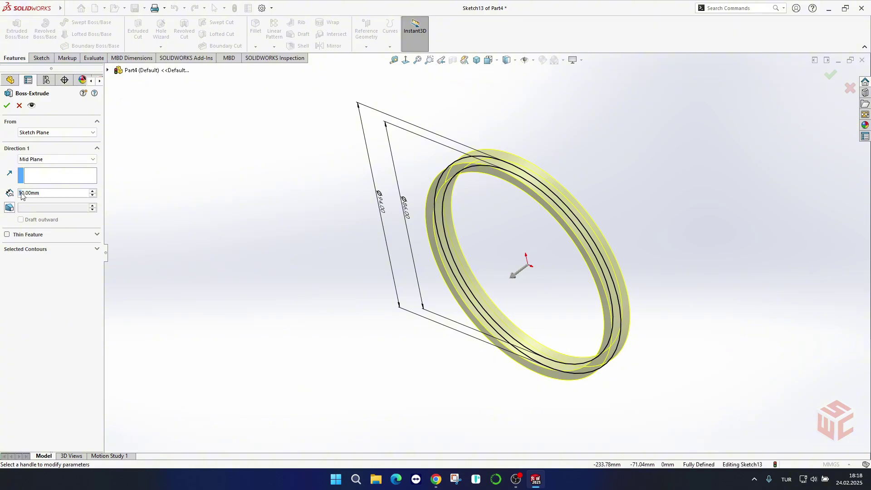
text(16)
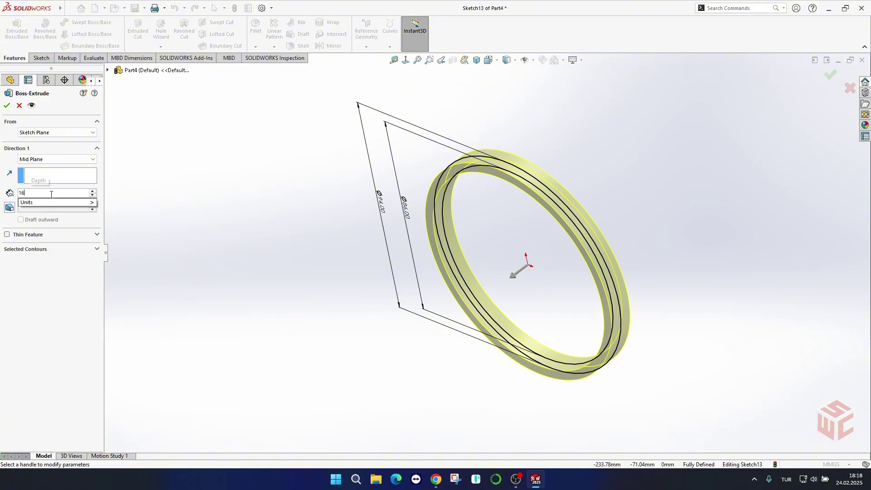
key(Return)
key(Return)
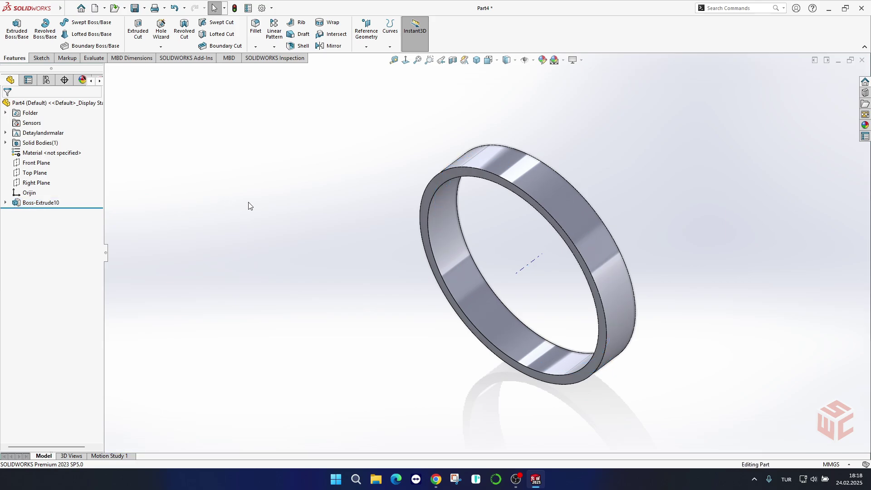
Start a sketch on the ring's front face and draw a vertical construction line about 55 mm long upward from the origin.
middle_drag(250, 205, 400, 181)
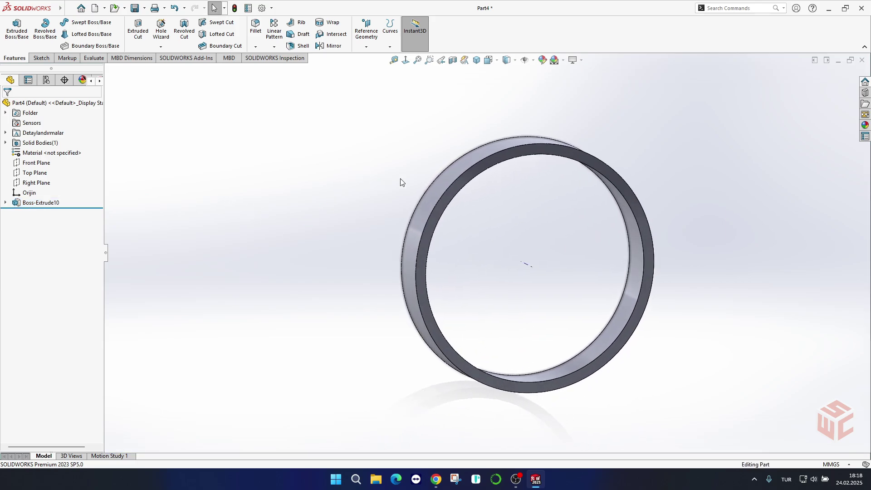
click(549, 153)
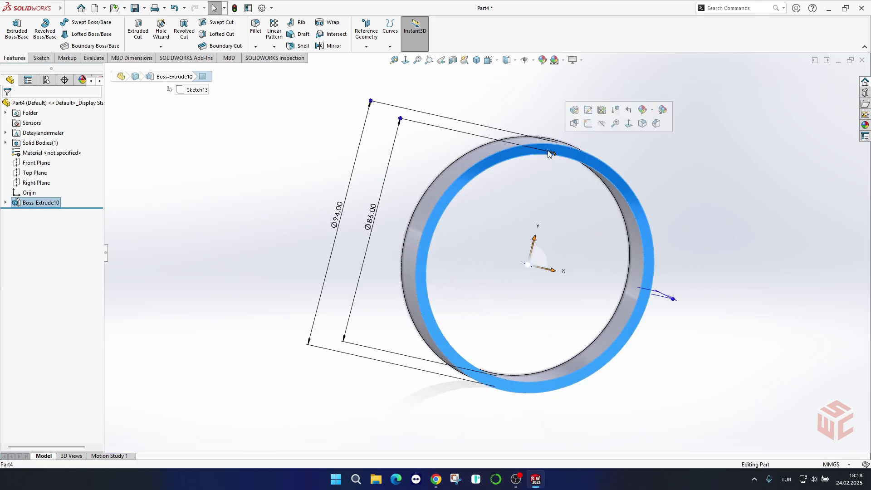
click(587, 127)
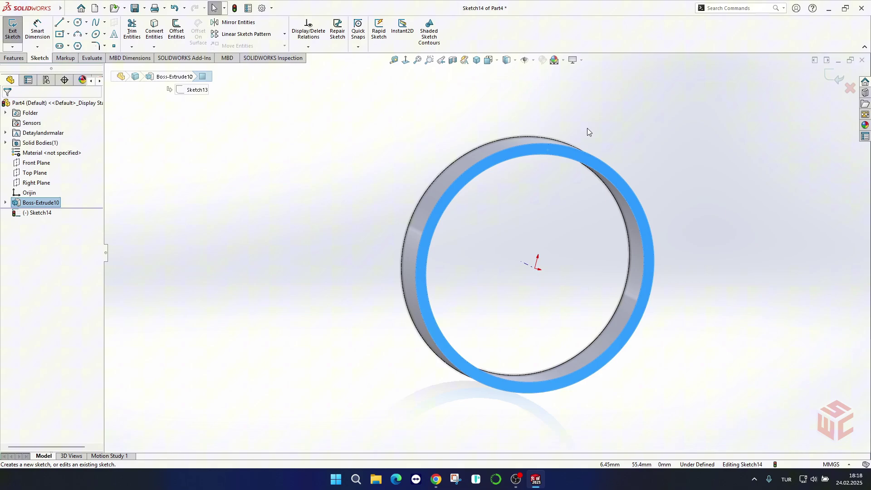
click(405, 60)
click(503, 189)
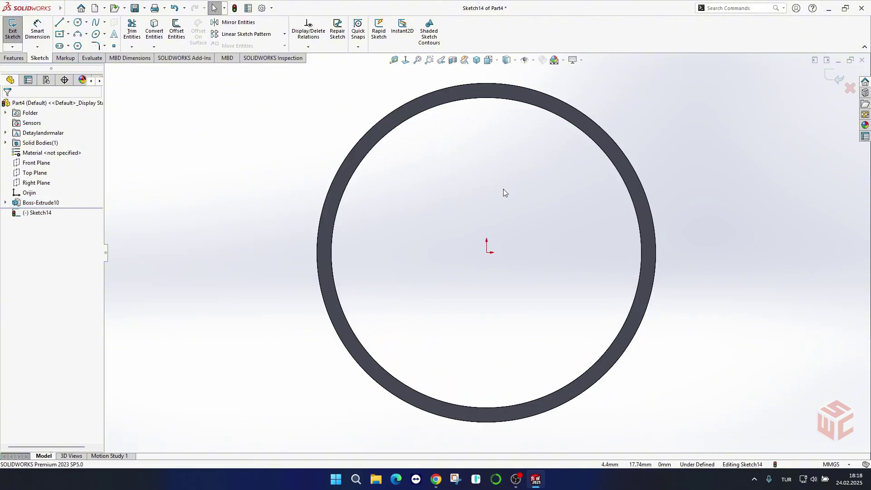
scroll(510, 185, up, 1)
right_drag(507, 190, 484, 192)
click(487, 252)
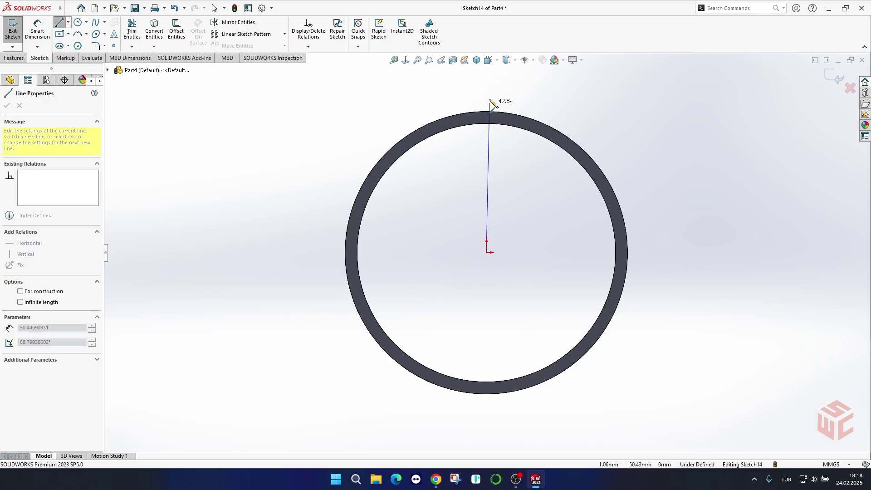
right_click(501, 96)
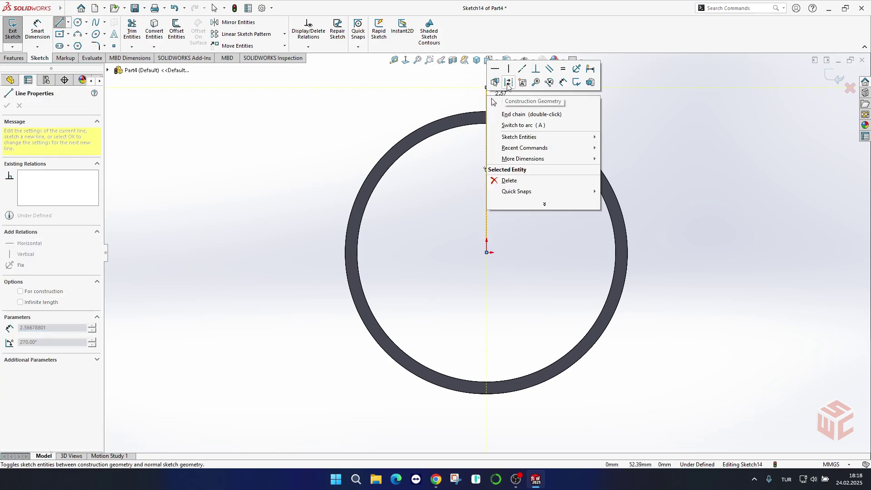
click(509, 82)
Draw a circle centered on the origin and dimension its diameter to 90 mm.
right_drag(514, 174, 552, 172)
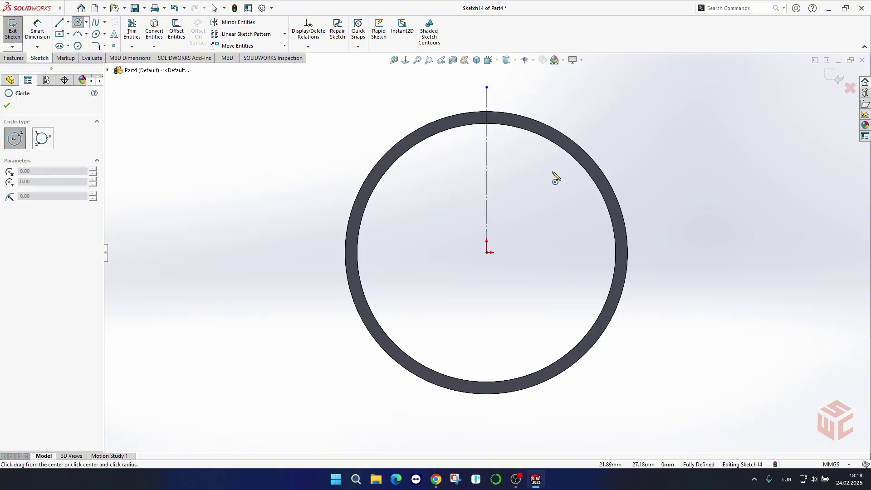
drag(487, 252, 387, 143)
right_drag(366, 145, 369, 111)
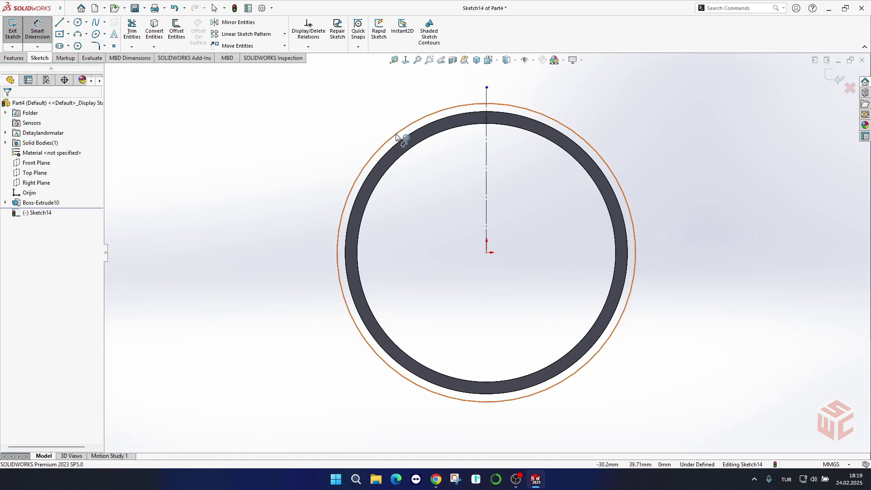
click(398, 136)
click(289, 240)
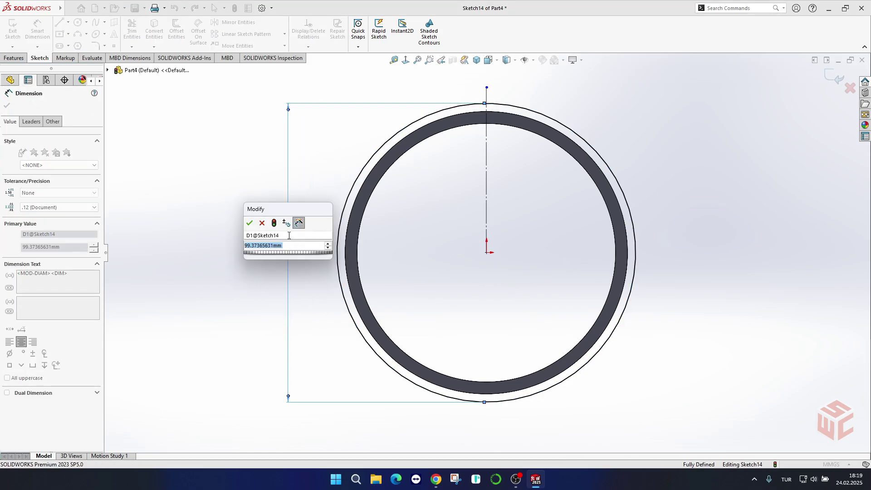
key(Return)
right_click(317, 225)
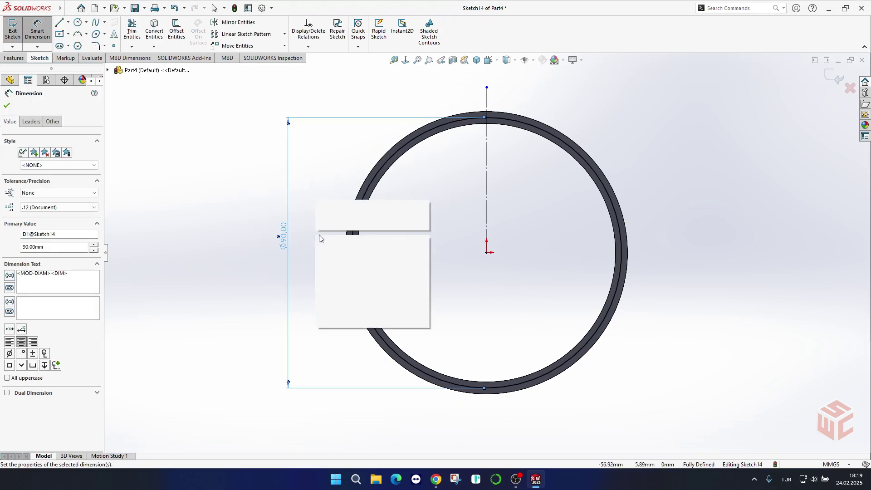
click(393, 245)
key(Escape)
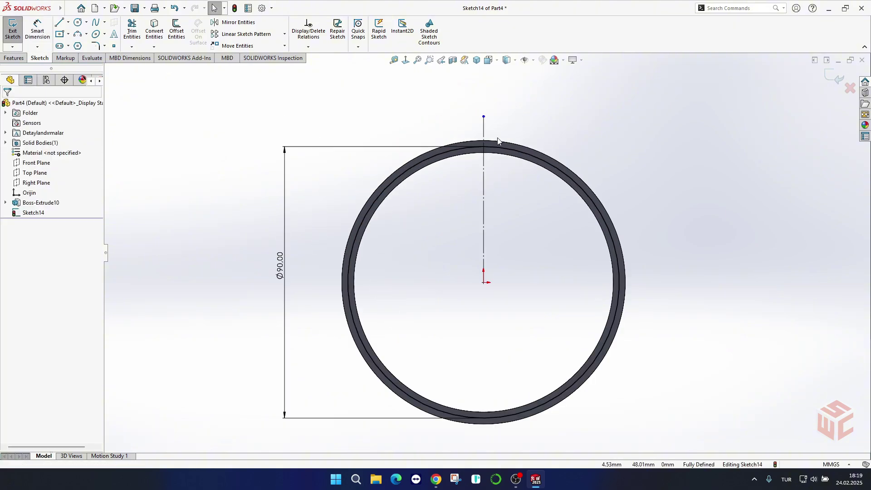
Draw a vertical line about 13 mm long on the construction line across the ring's upper rim, and close it with a semicircular arc.
scroll(498, 138, down, 5)
right_drag(521, 167, 476, 166)
click(453, 148)
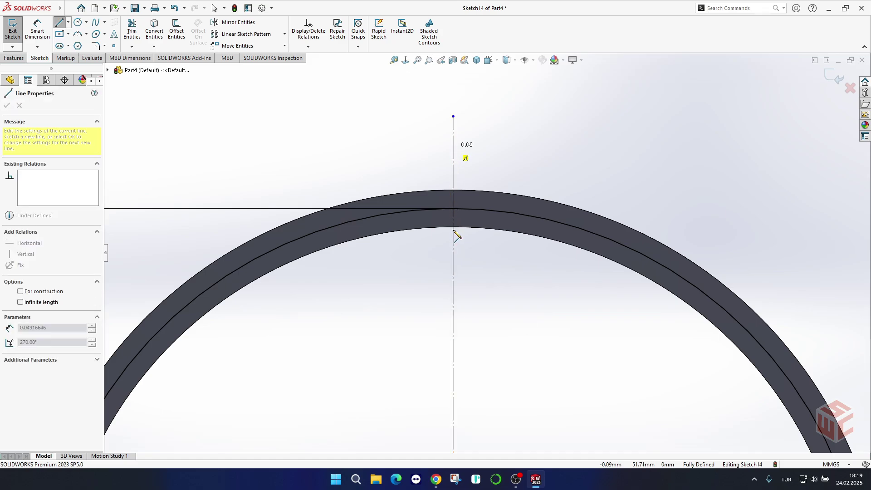
click(453, 266)
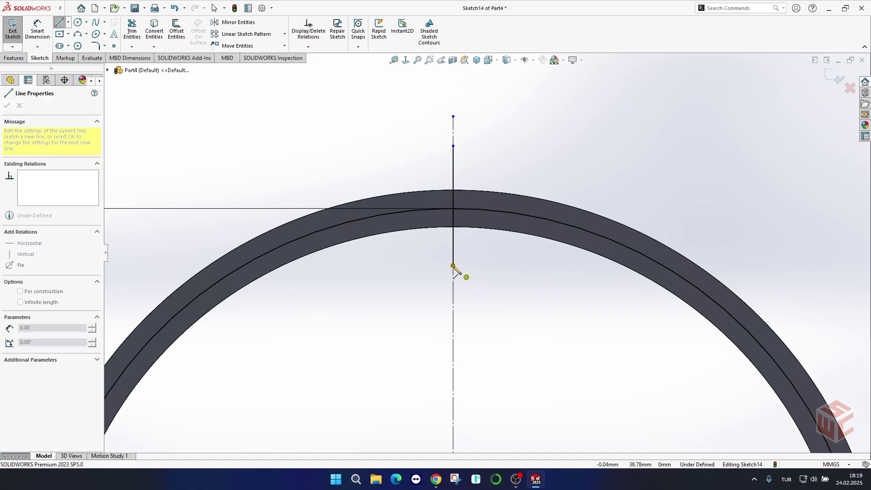
key(a)
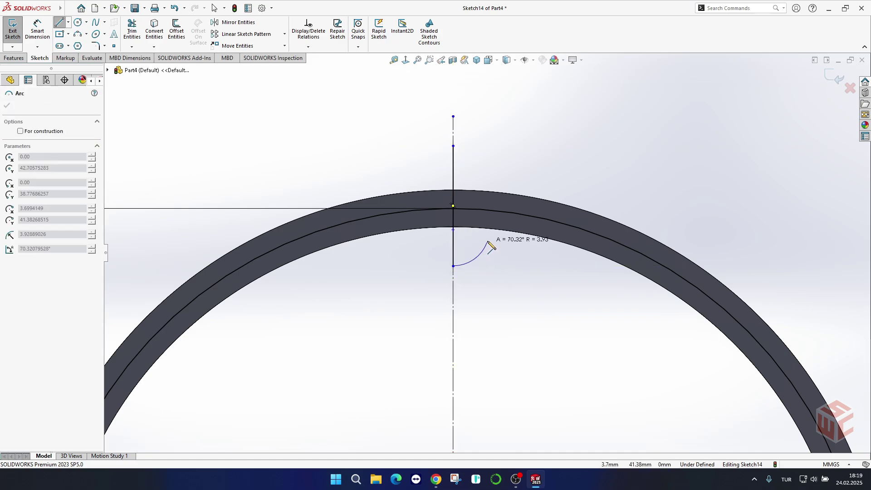
click(454, 146)
right_click(505, 146)
click(525, 156)
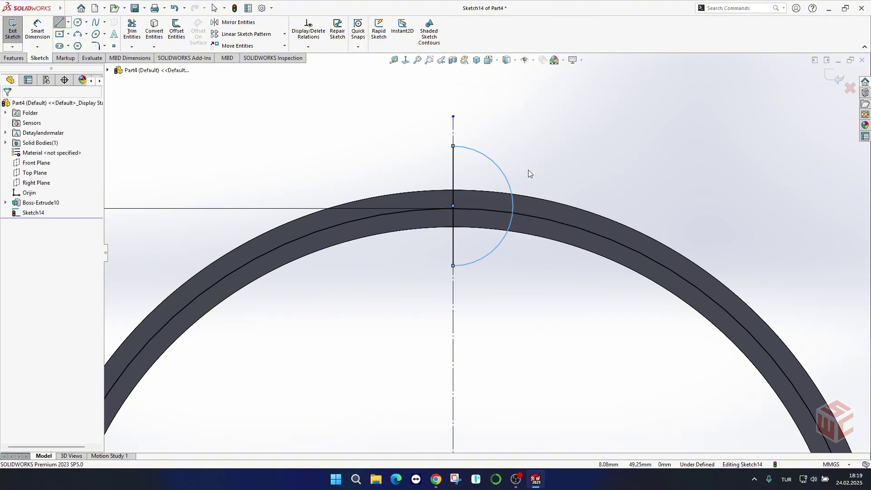
Dimension the semicircular arc's radius to 12 mm.
right_drag(528, 170, 528, 144)
click(512, 187)
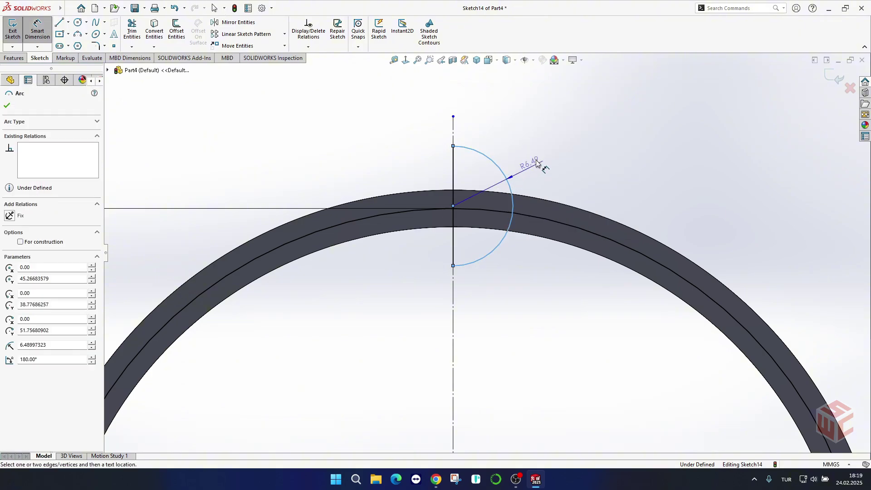
click(545, 152)
text(10)
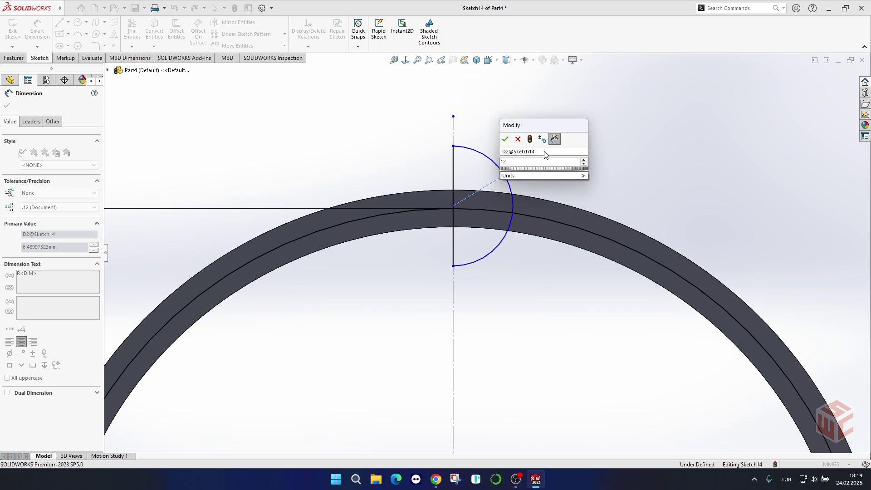
key(Return)
key(Escape)
Convert the 90 mm circle to construction geometry and make the arc's center point coincident with it.
scroll(452, 185, down, 3)
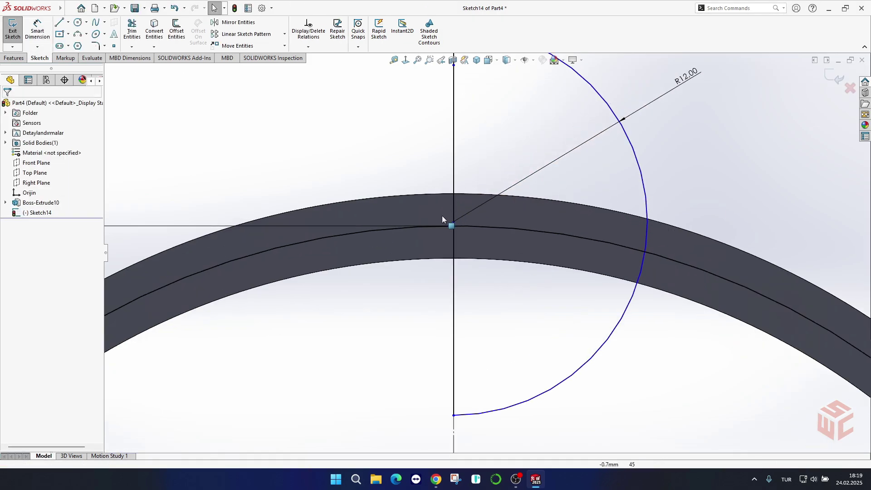
right_click(350, 232)
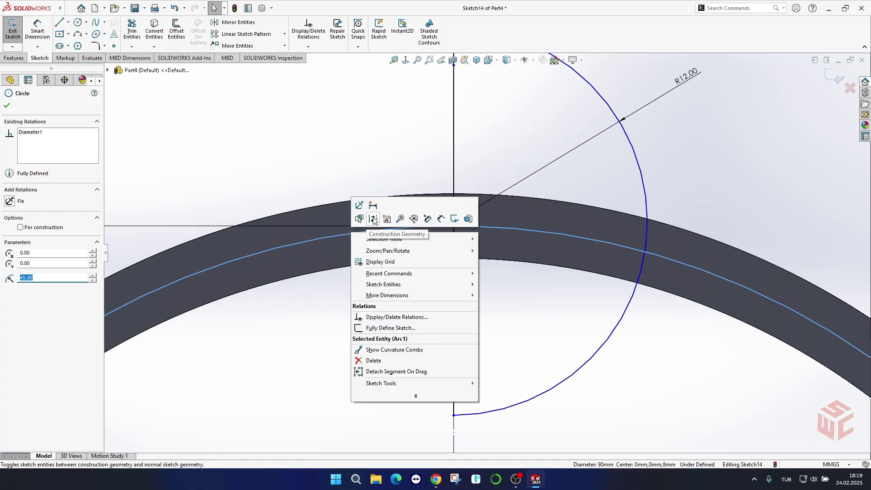
click(375, 221)
scroll(459, 231, down, 2)
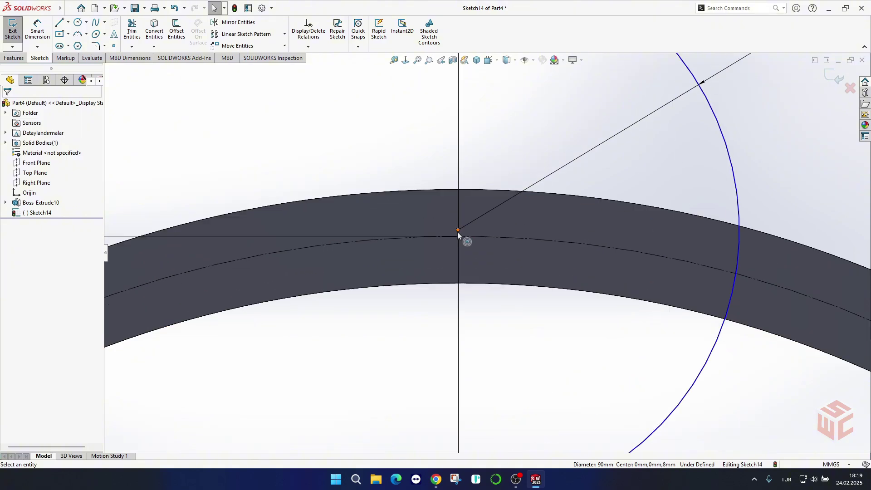
click(458, 231)
ctrl+click(376, 239)
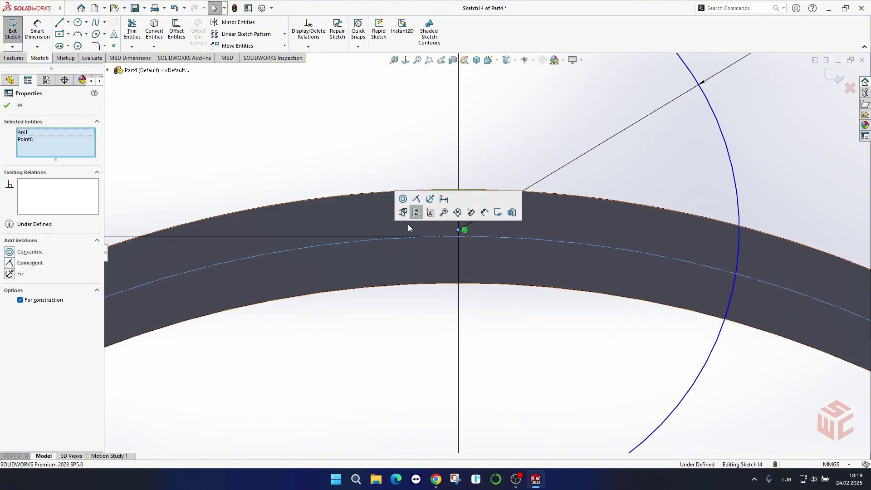
click(417, 199)
Cut the ring with a 360-degree Revolved Cut of the semicircle about its straight vertical line.
scroll(477, 204, up, 6)
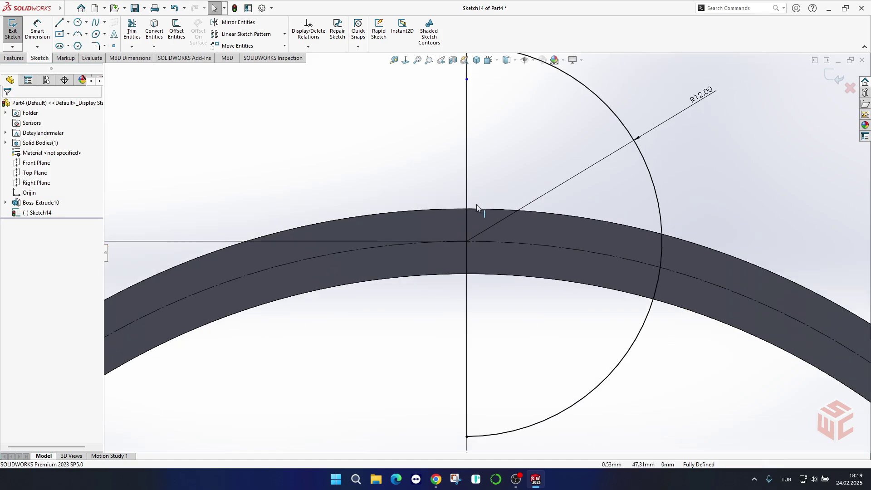
middle_drag(574, 238, 485, 228)
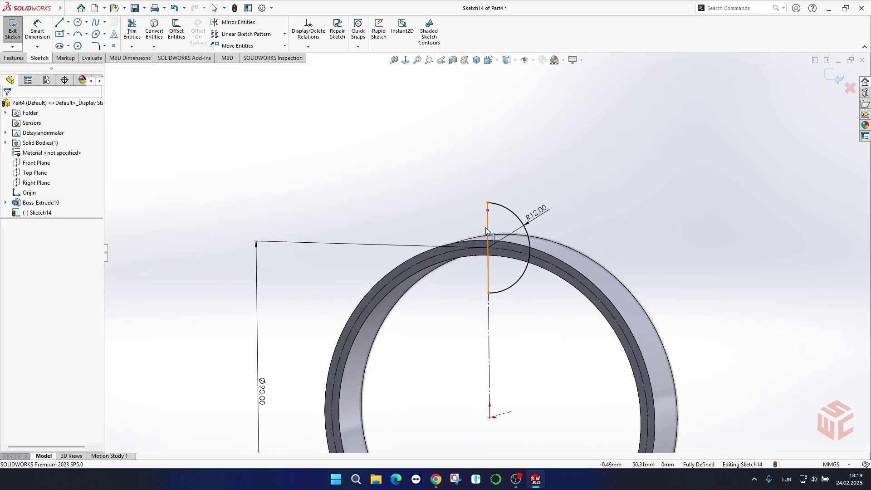
click(477, 224)
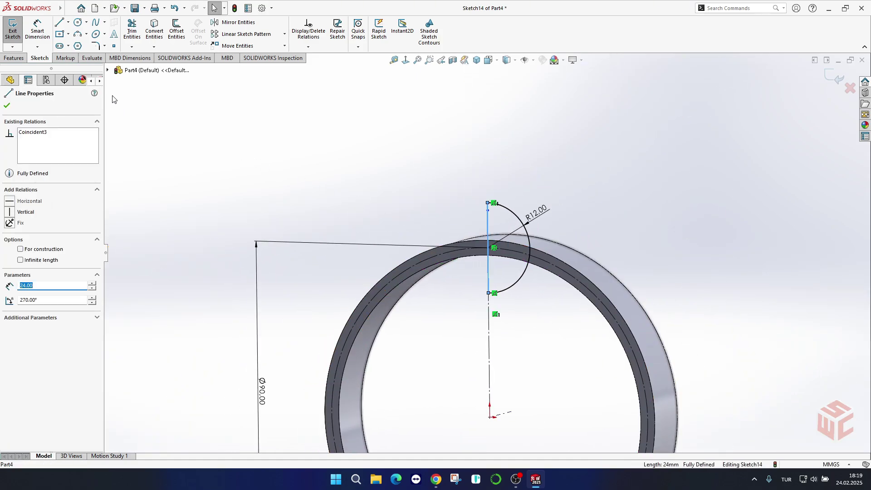
click(18, 58)
click(184, 32)
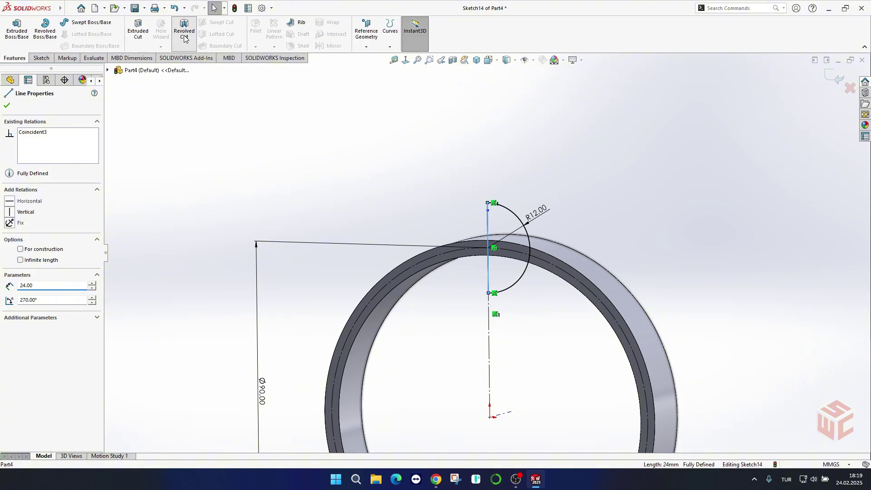
mouse_move(441, 150)
middle_down()
mouse_move(439, 191)
mouse_move(412, 205)
middle_up()
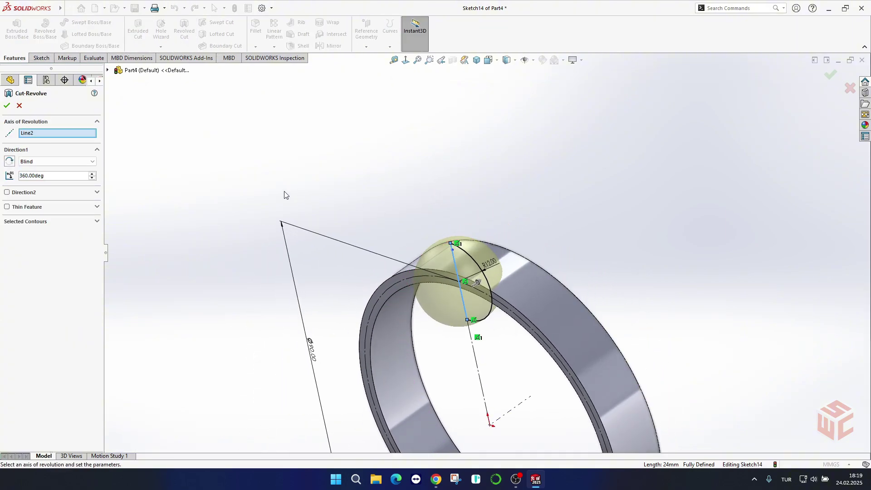
click(7, 107)
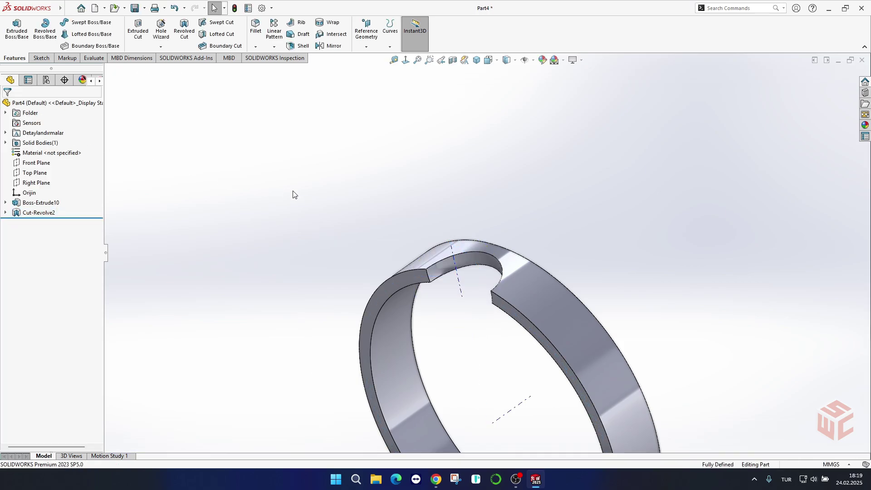
Fillet the two corner edges where the spherical cut meets the ring's front face with a 2.1 mm radius.
middle_drag(294, 192, 449, 269)
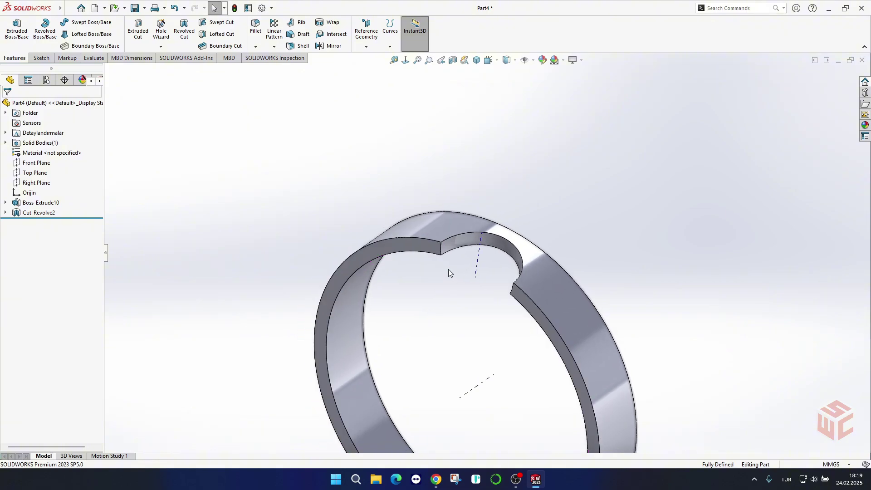
click(256, 28)
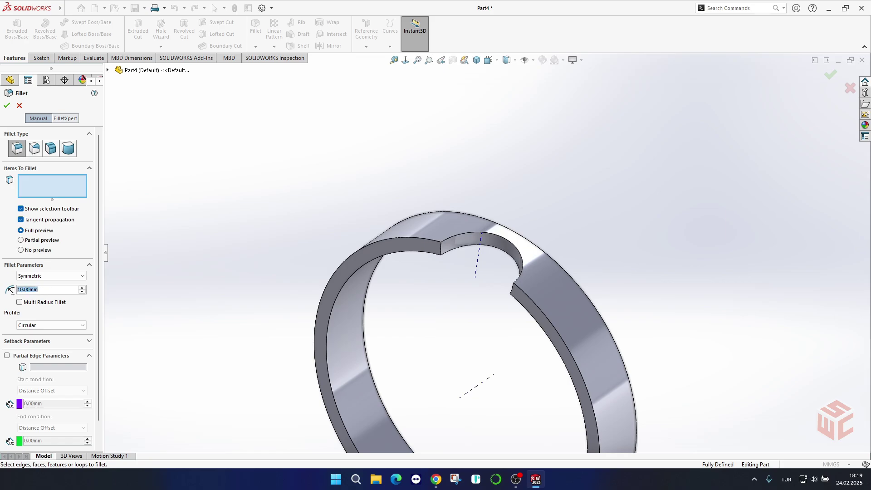
text(2.1)
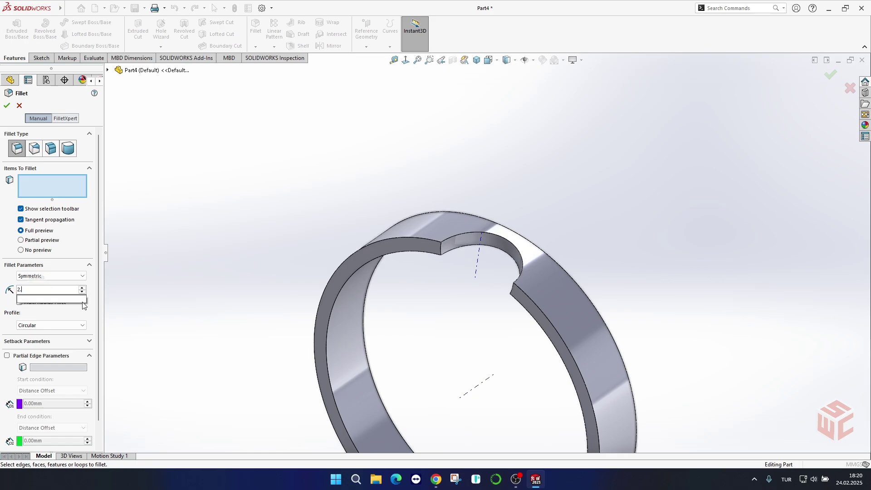
click(443, 255)
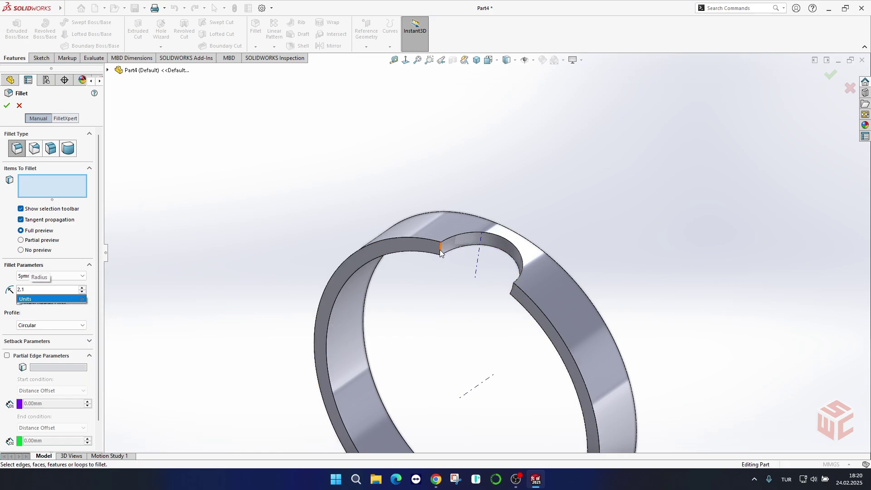
scroll(499, 286, down, 5)
middle_drag(498, 280, 502, 276)
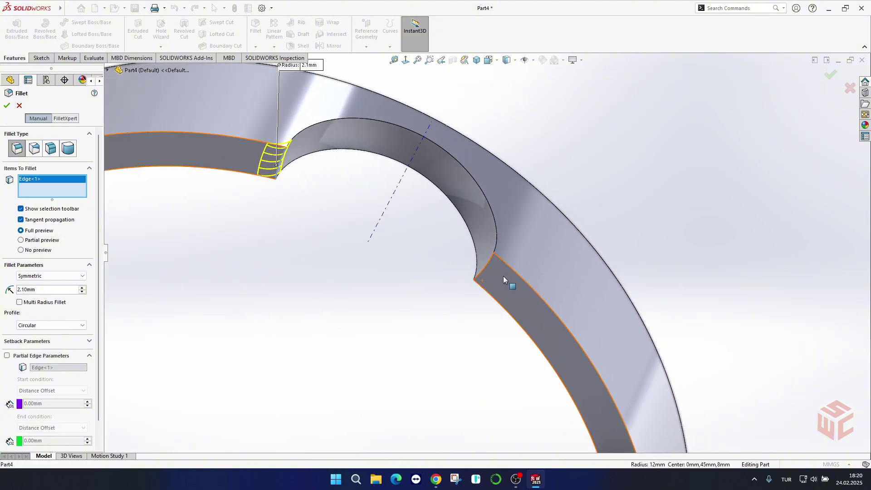
click(490, 266)
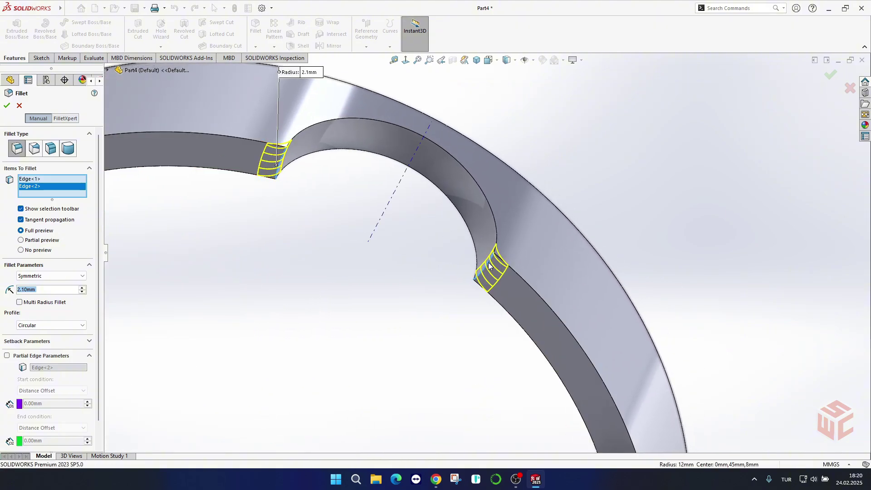
key(Return)
Circular-pattern the revolved cut and its fillet about the ring's central axis with 8 equally spaced instances over 360 degrees.
middle_drag(399, 255, 399, 279)
scroll(434, 304, up, 5)
middle_drag(434, 304, 368, 295)
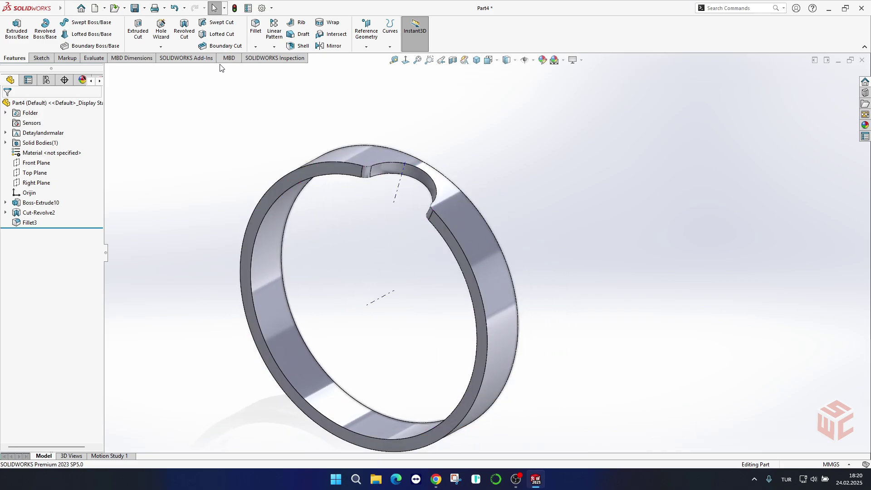
click(274, 46)
click(286, 69)
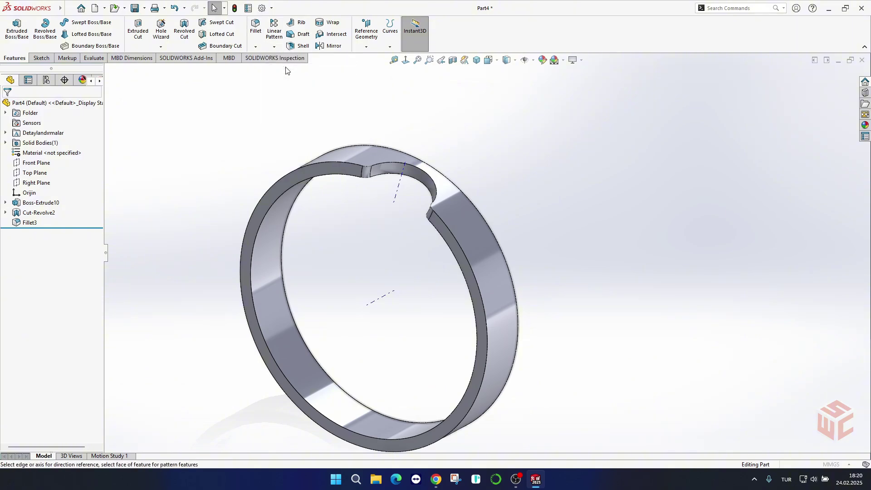
scroll(123, 97, down, 1)
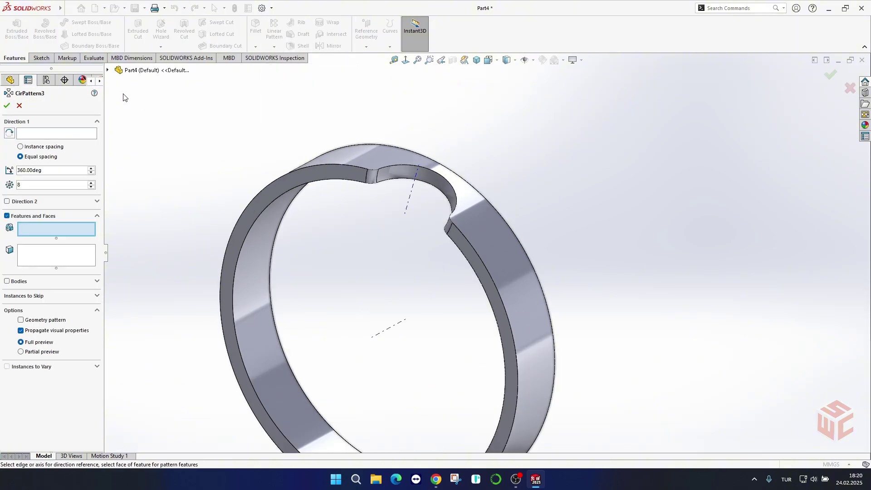
click(108, 71)
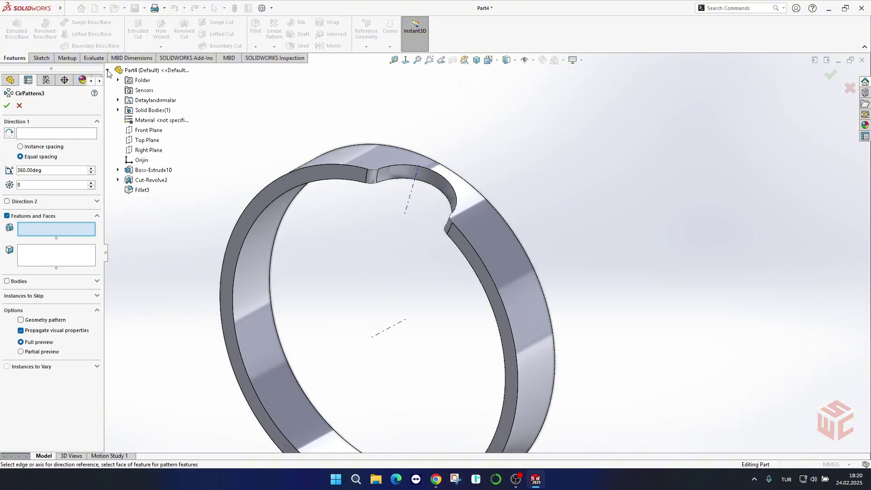
click(151, 180)
click(139, 191)
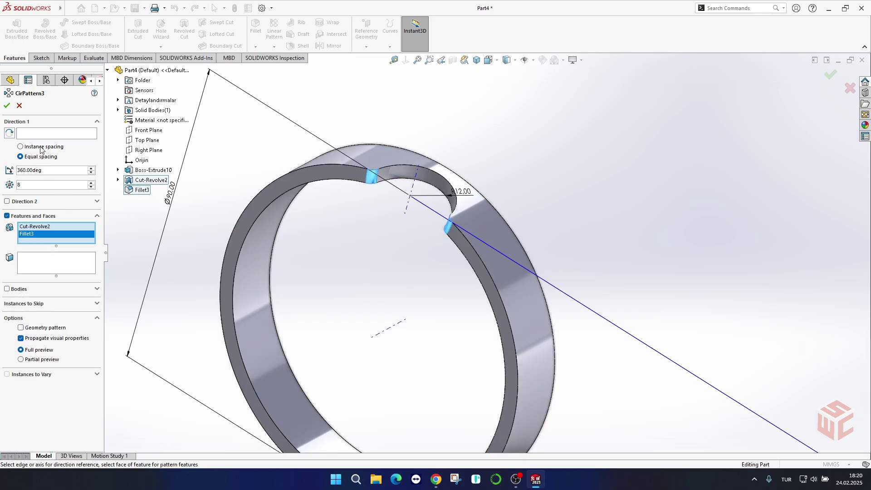
click(50, 134)
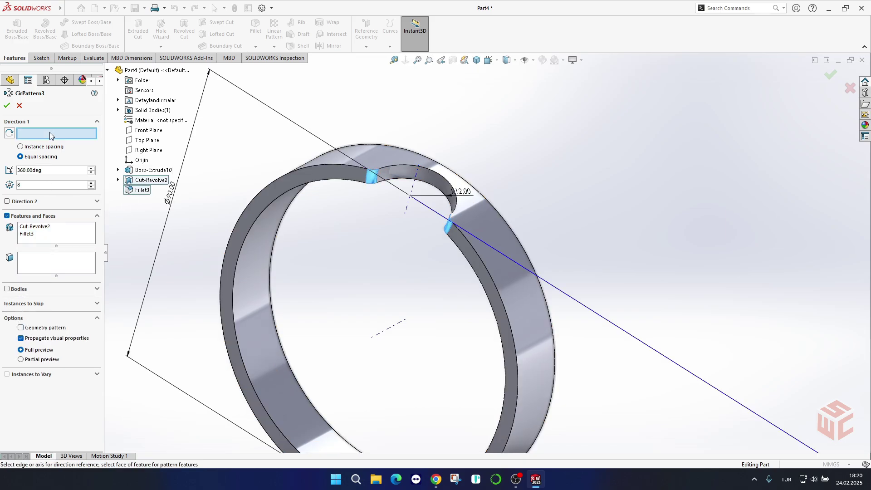
click(388, 333)
key(Return)
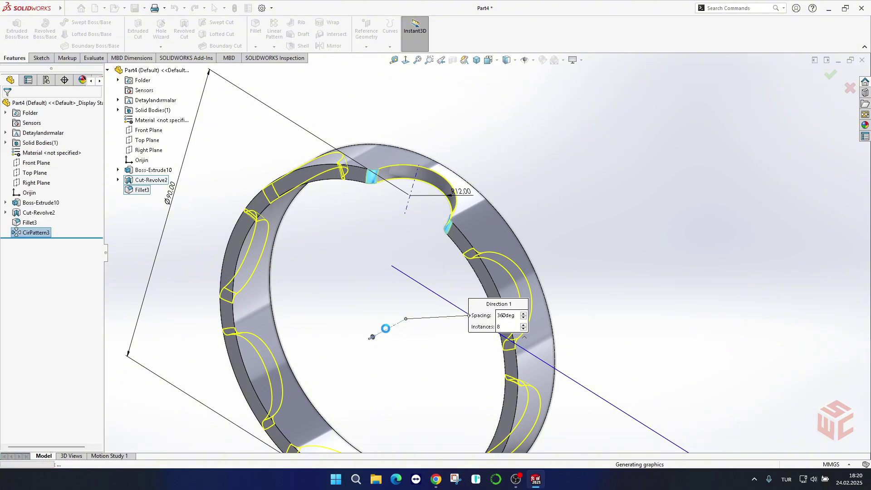
middle_drag(412, 316, 406, 322)
drag(424, 303, 349, 355)
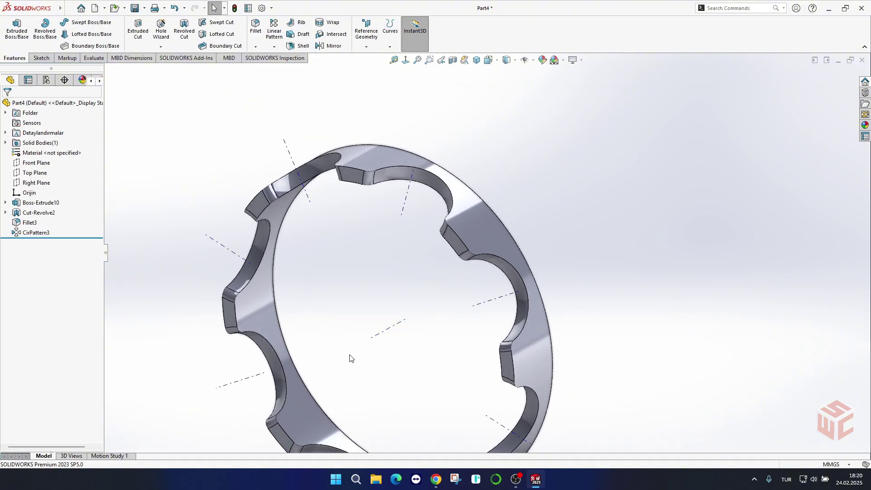
click(526, 60)
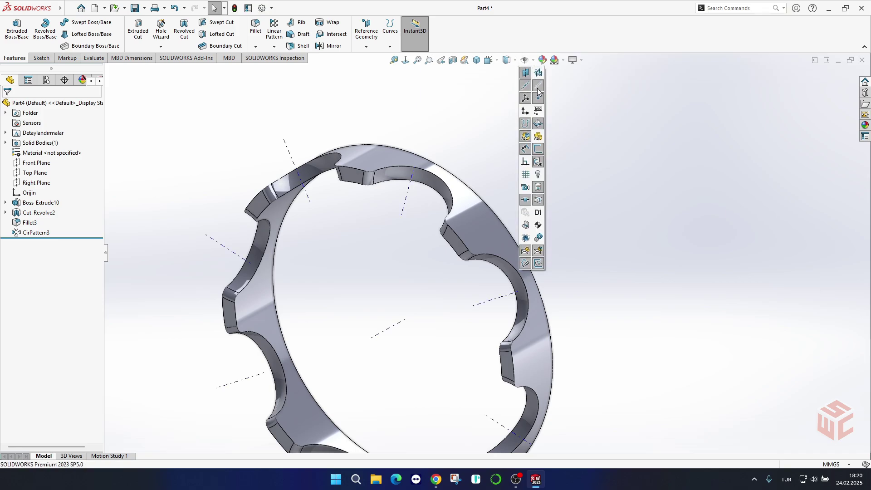
Shell the cage to 1.5 mm thickness, removing the outer cylindrical face, the flat back ring face and the inner cylindrical face.
middle_drag(466, 121, 291, 174)
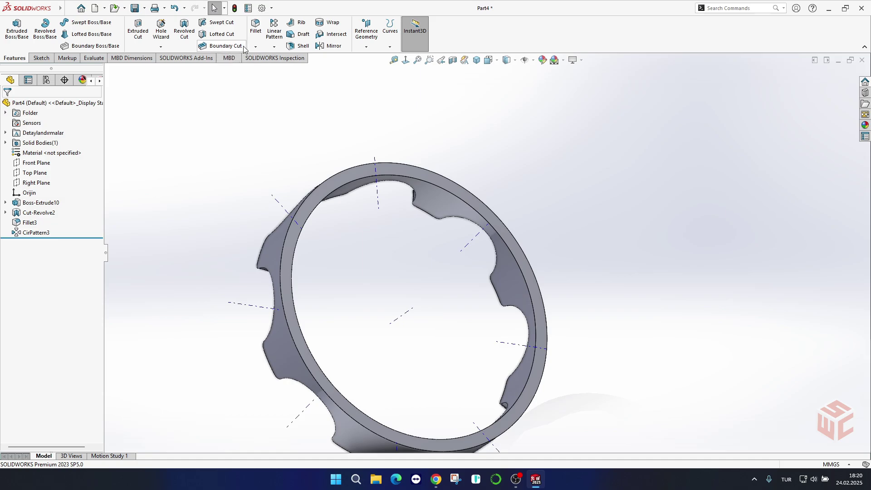
click(302, 46)
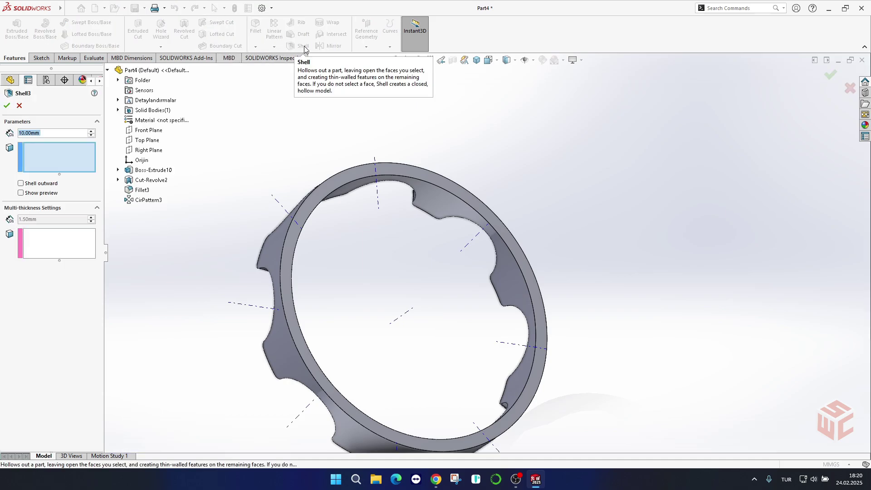
middle_drag(454, 191, 394, 259)
click(394, 260)
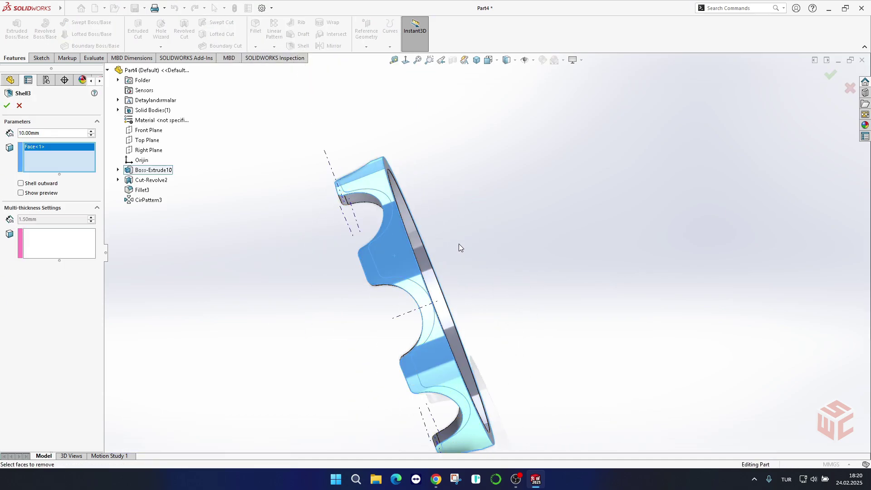
middle_drag(459, 244, 400, 218)
scroll(416, 250, down, 5)
click(347, 216)
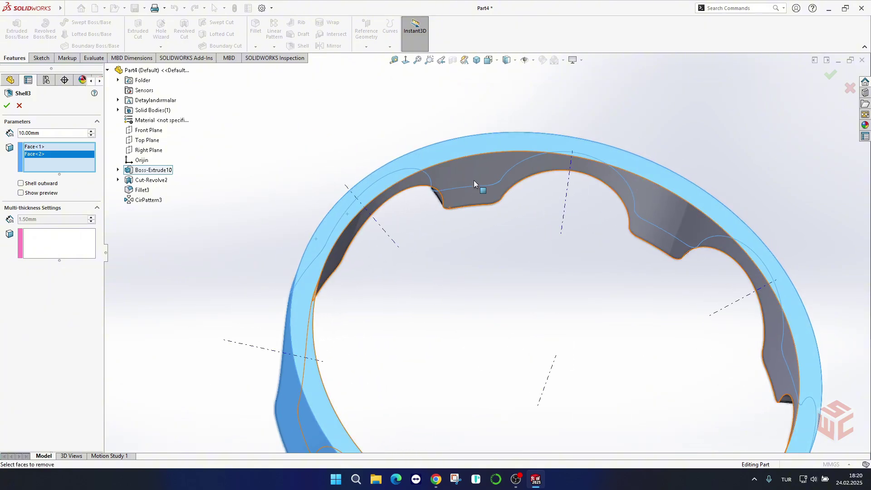
click(473, 181)
middle_drag(474, 181, 592, 256)
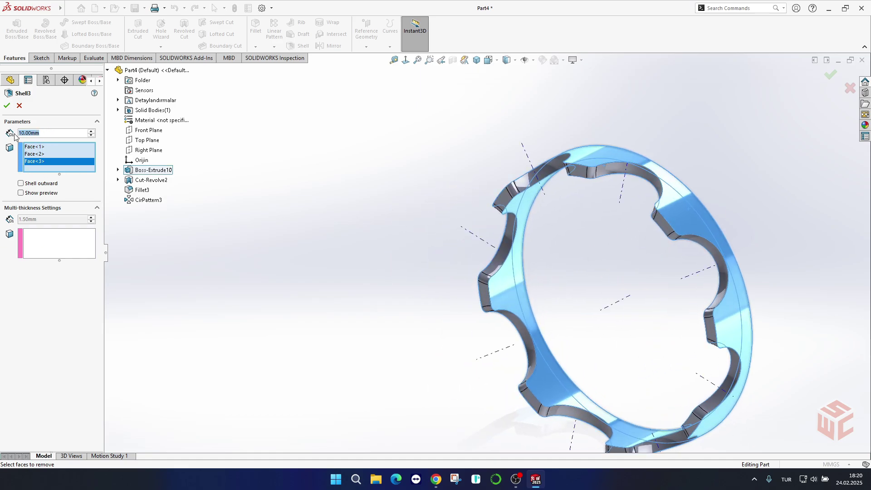
text(1.5)
key(Return)
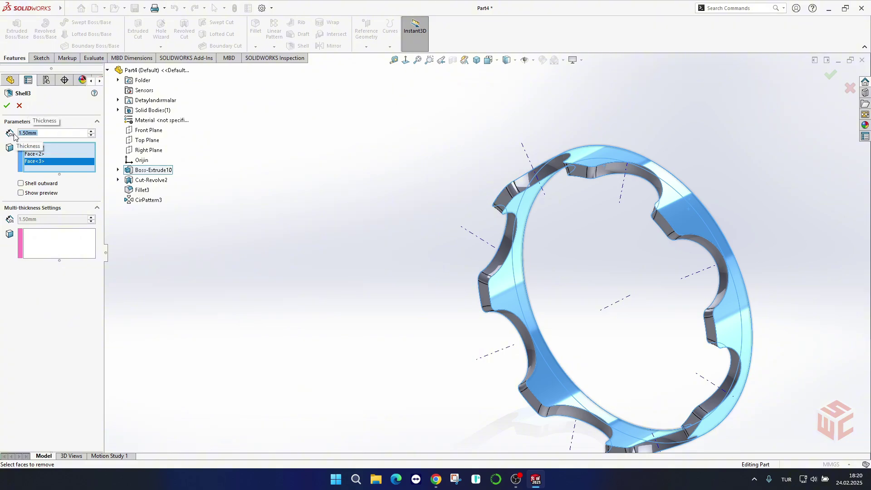
click(7, 106)
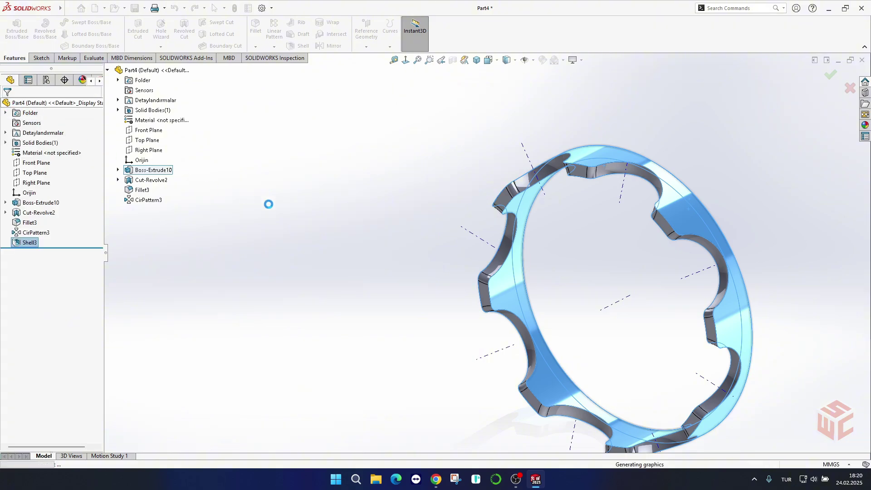
scroll(448, 255, up, 2)
middle_drag(624, 278, 601, 245)
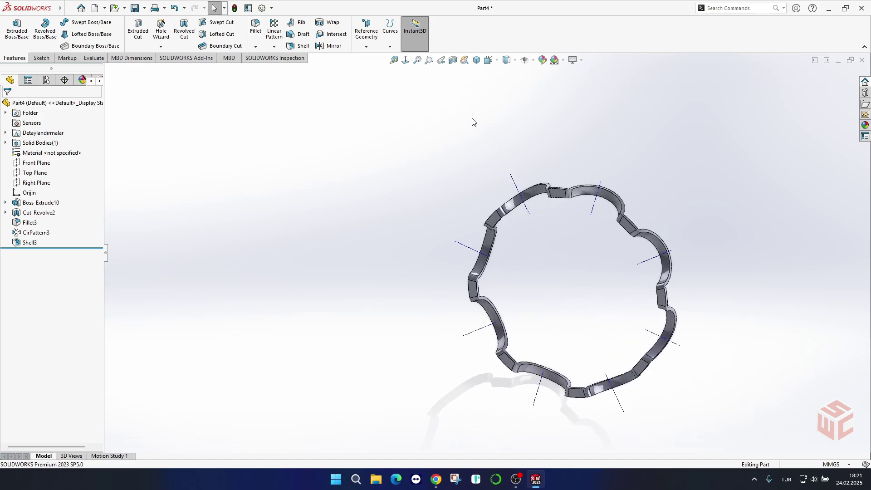
Start a sketch on the flat cage face between two neighbouring ball pockets, viewed normal to the face.
click(419, 62)
scroll(527, 163, down, 5)
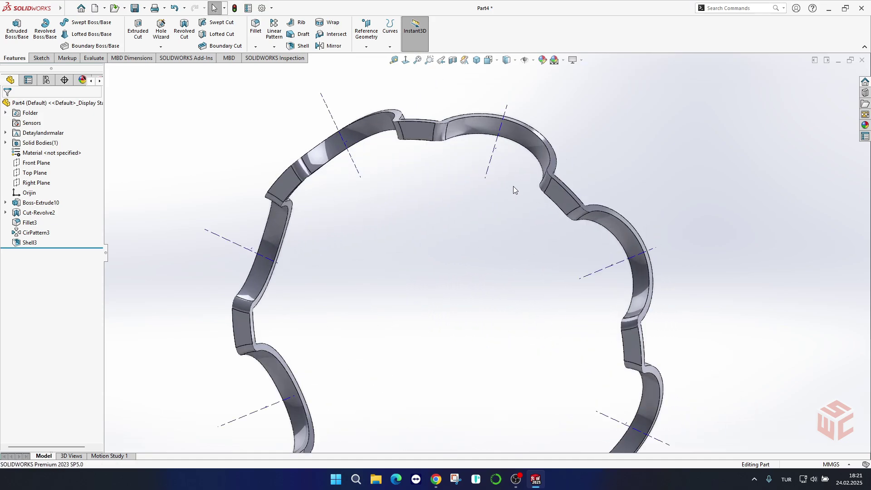
click(570, 171)
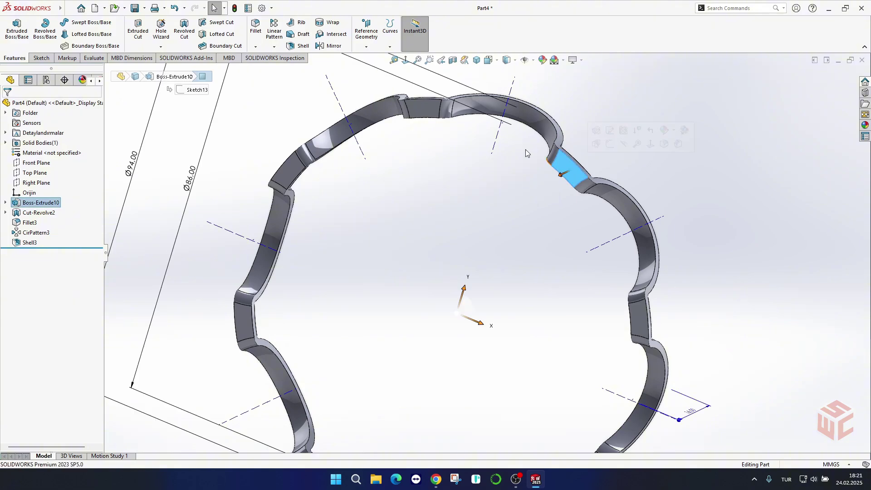
click(407, 61)
scroll(524, 157, down, 5)
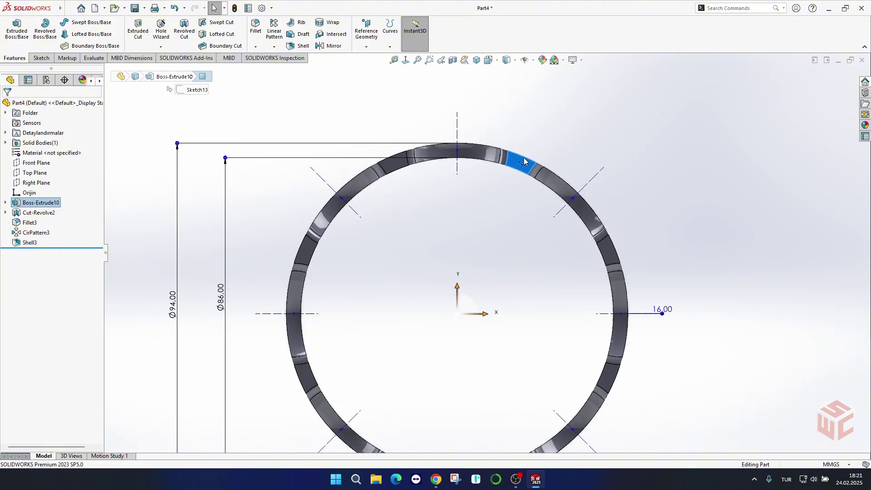
click(523, 161)
click(504, 193)
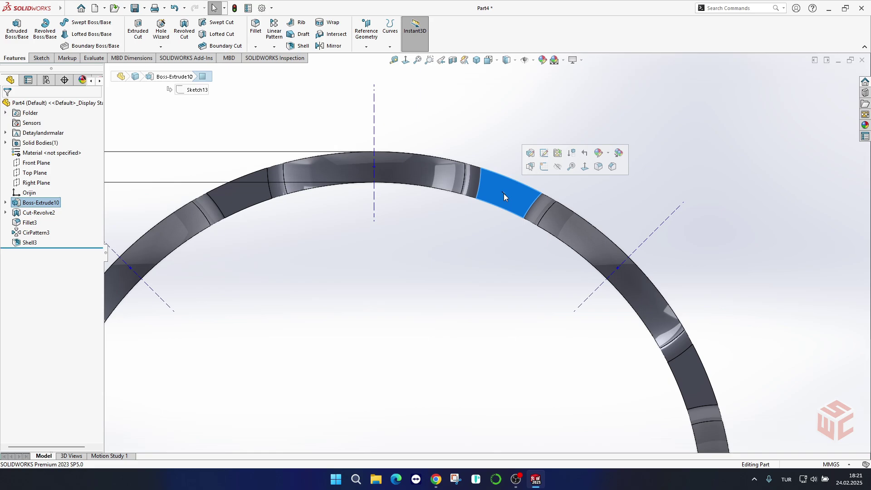
click(545, 171)
scroll(540, 171, up, 5)
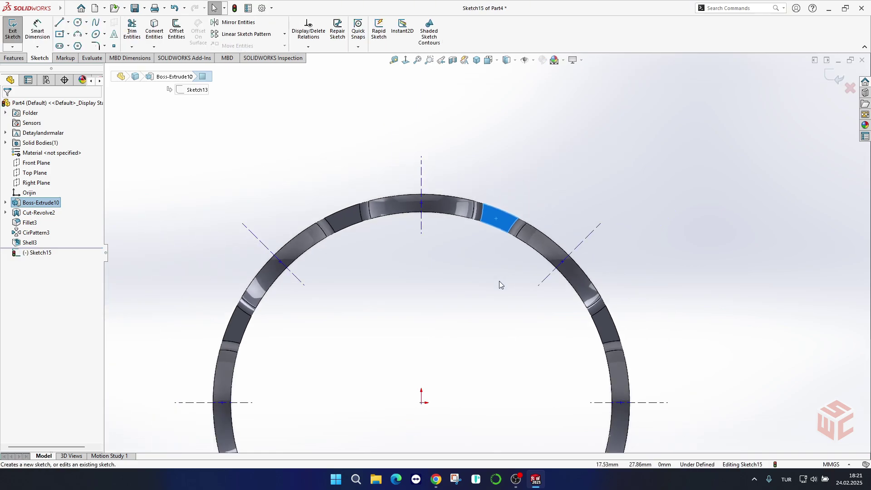
Draw a vertical construction line about 60 mm long from the origin up past the ring.
right_drag(468, 333, 427, 363)
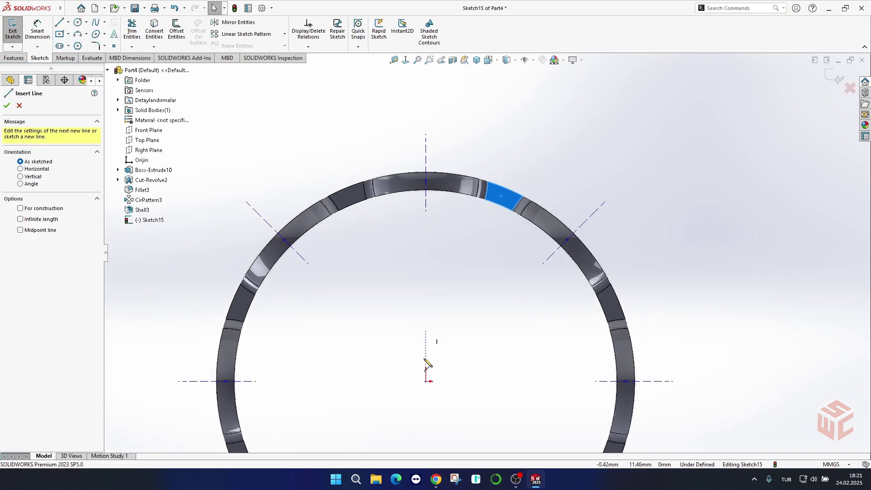
click(426, 381)
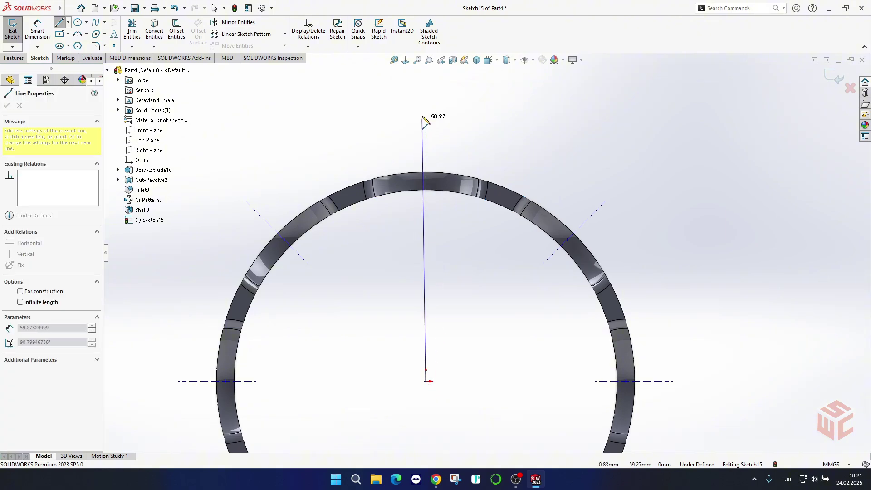
right_click(426, 107)
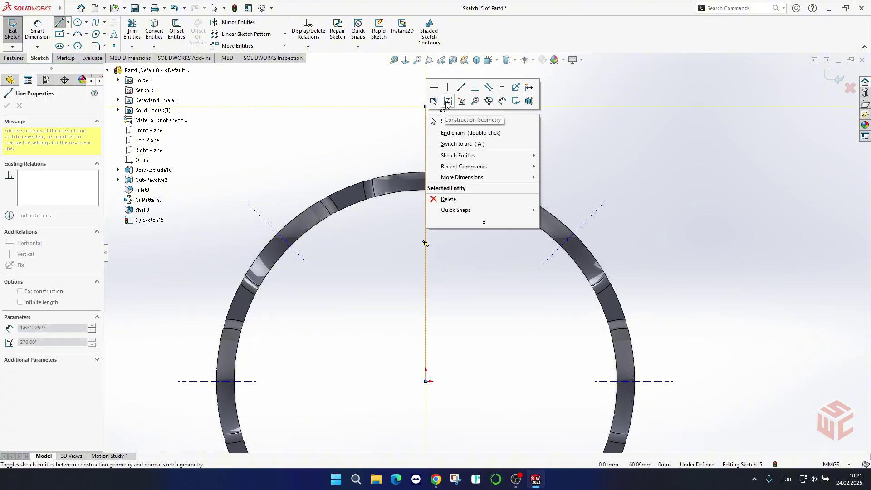
click(452, 119)
Draw a slanted construction line about 45 mm long from the origin to the middle of the flat face between the pockets.
right_drag(502, 146, 474, 191)
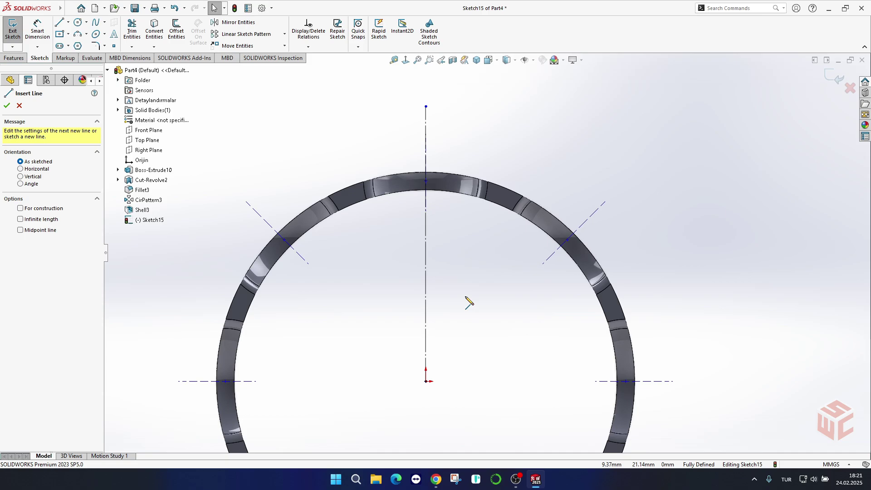
click(425, 381)
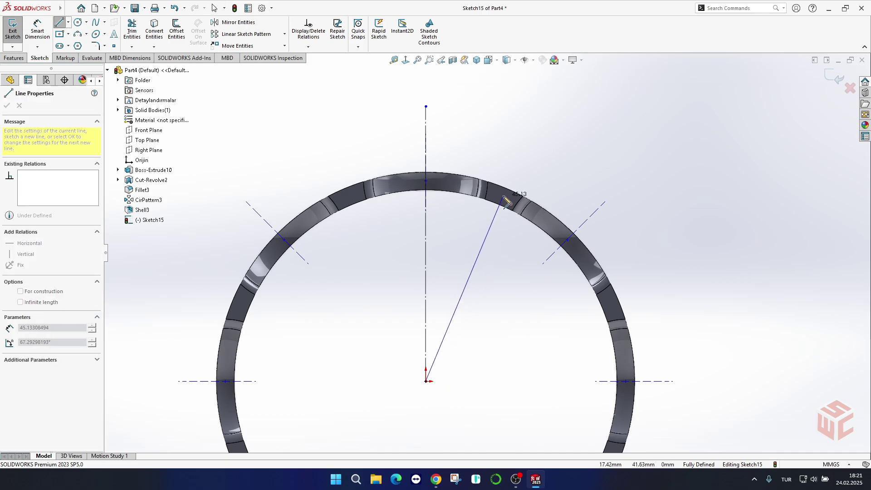
click(503, 196)
right_click(505, 201)
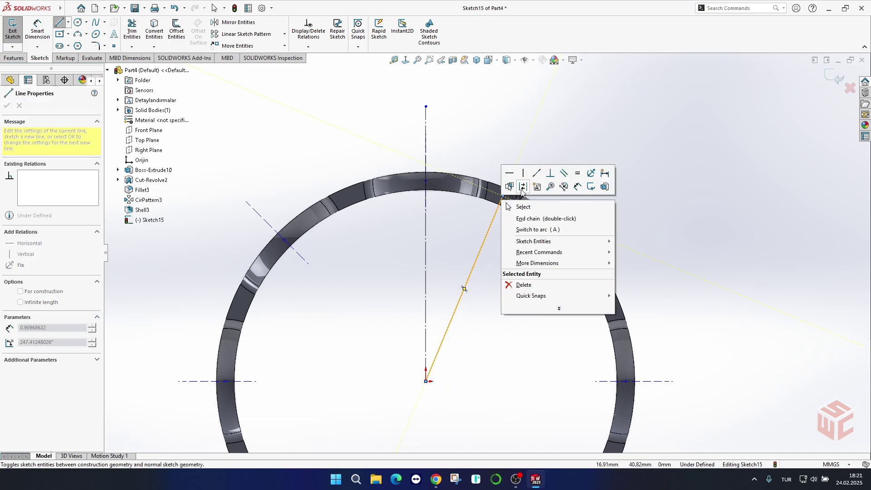
click(512, 204)
Draw a circle centred on the slanted line's outer endpoint and set its diameter to 2 mm.
scroll(512, 204, down, 4)
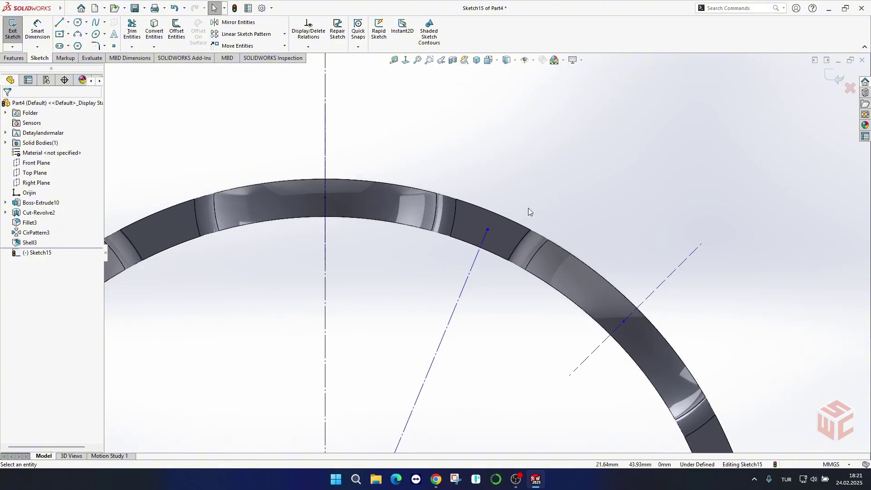
right_drag(532, 207, 570, 210)
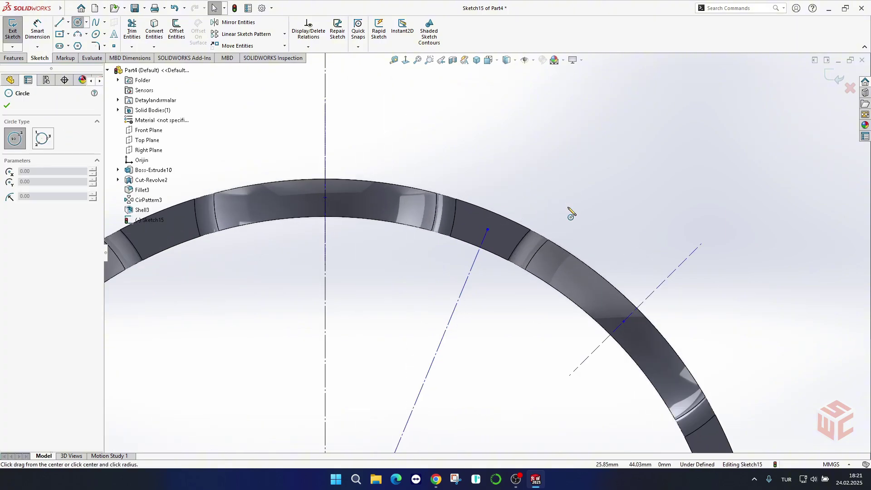
click(488, 230)
click(497, 239)
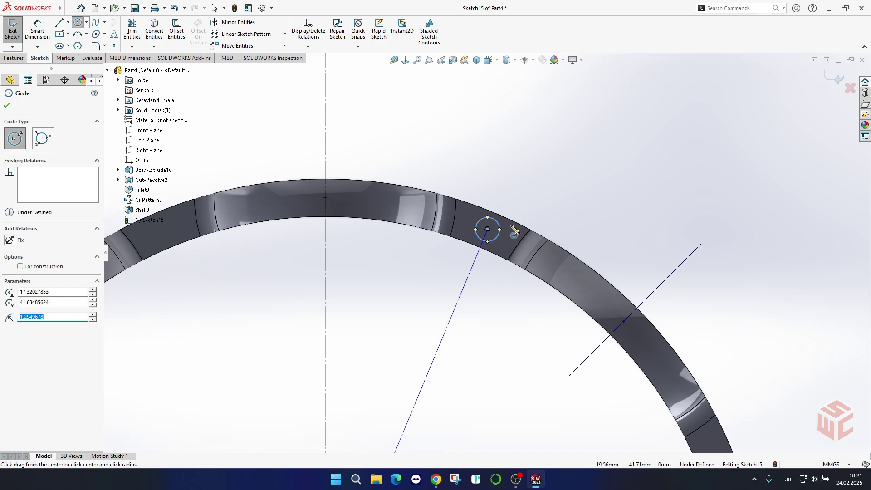
right_drag(516, 199, 512, 169)
click(498, 234)
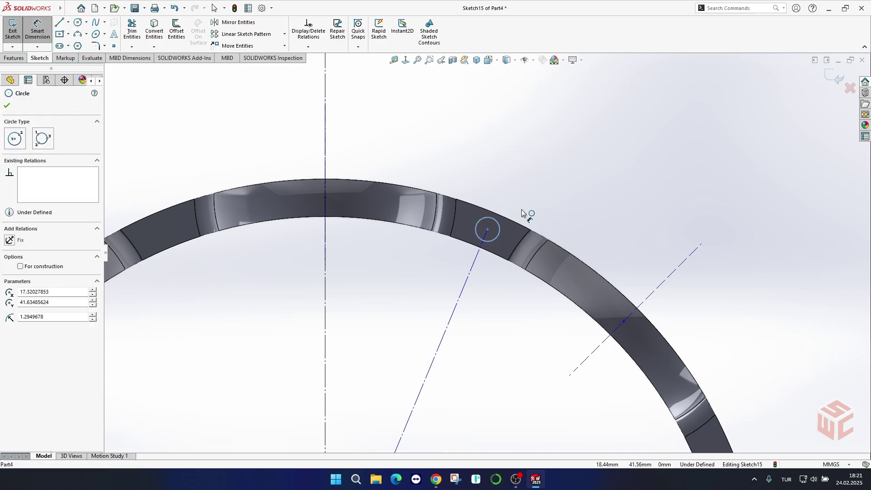
click(536, 196)
text(2.5899356mm)
key(Return)
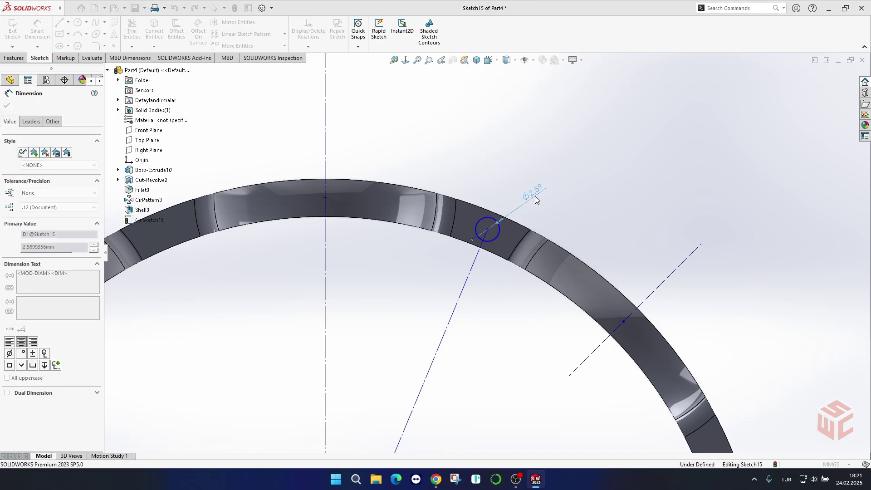
Dimension the angle between the slanted and vertical construction lines and set it to 22.5°.
click(473, 265)
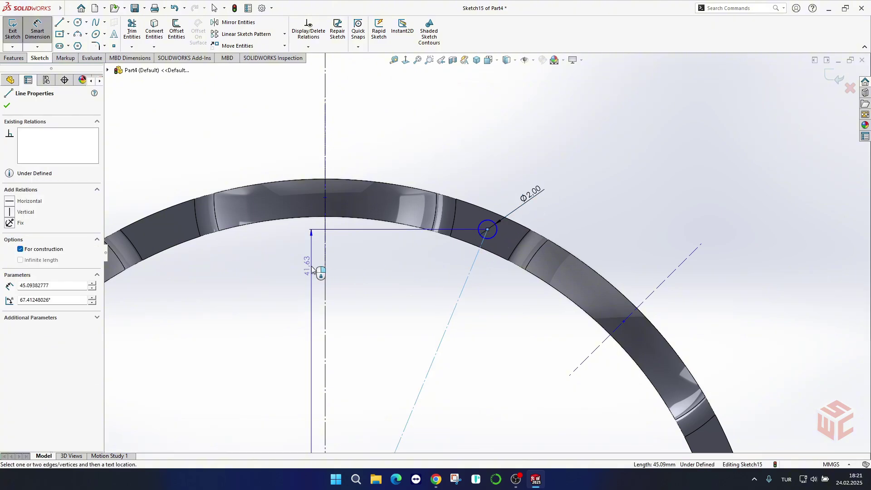
click(324, 268)
click(431, 146)
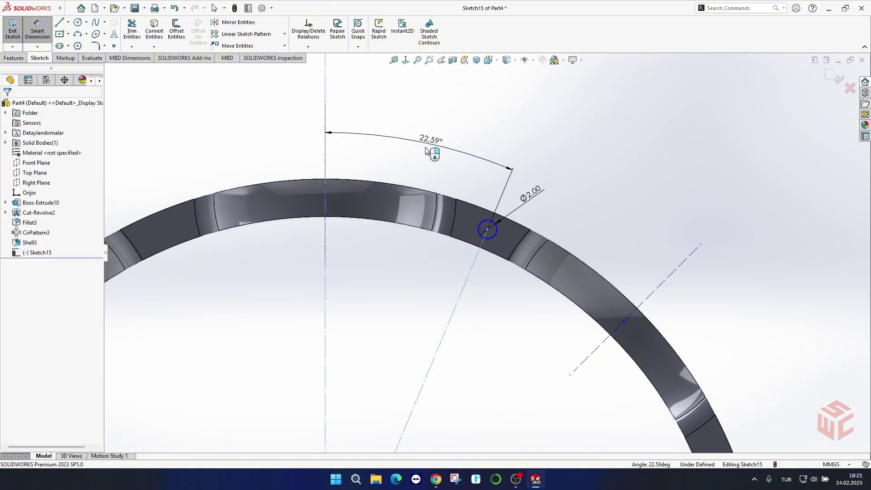
text(22.5)
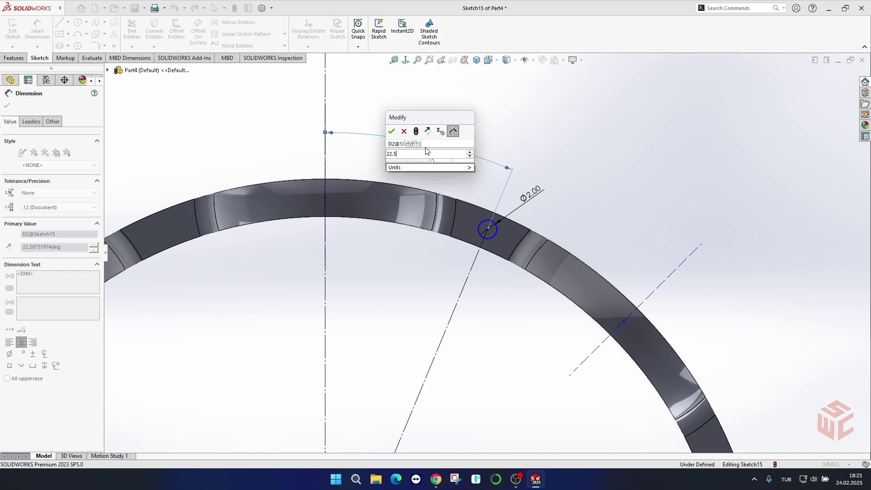
key(Return)
right_click(452, 128)
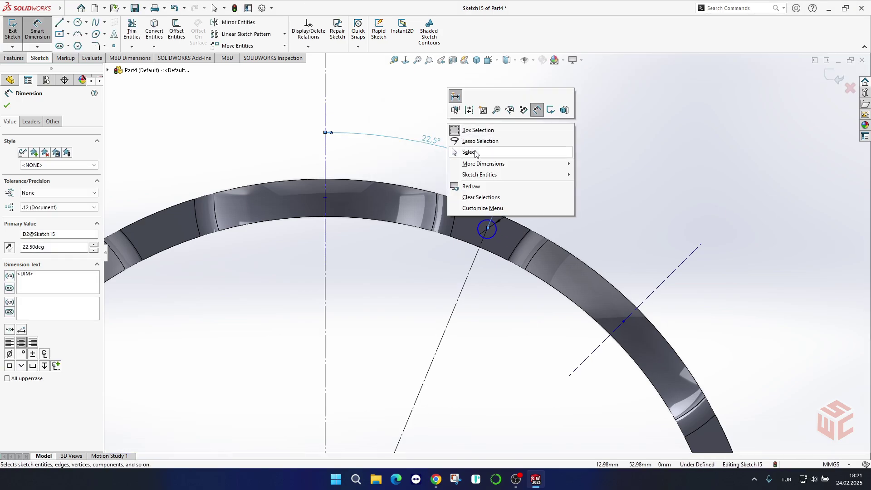
click(469, 152)
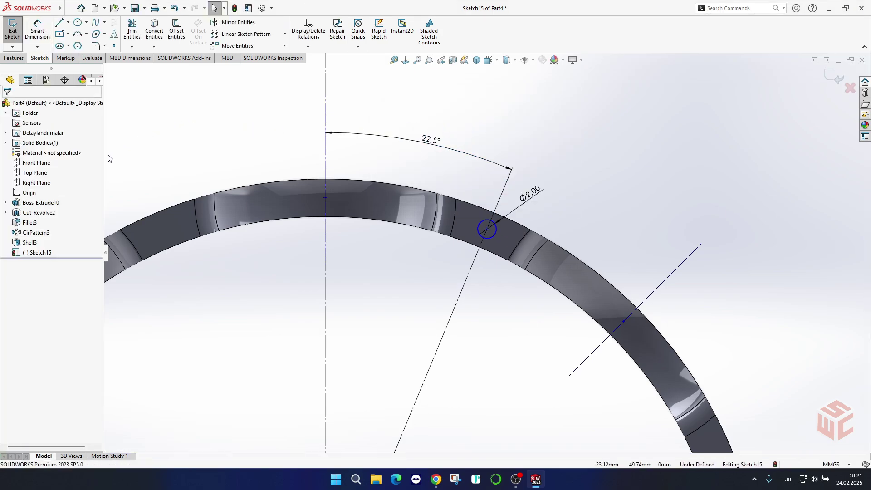
Show the sketch belonging to the Cut-Revolve2 ball pocket for use as a reference.
click(6, 212)
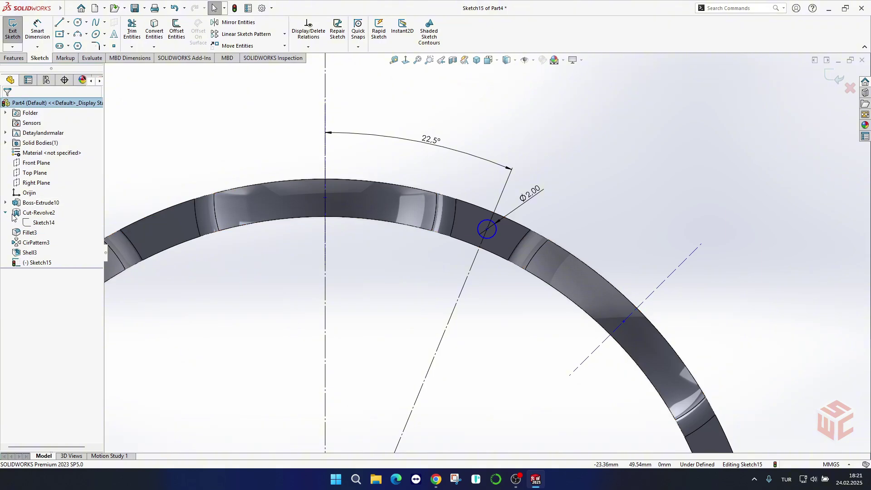
click(46, 223)
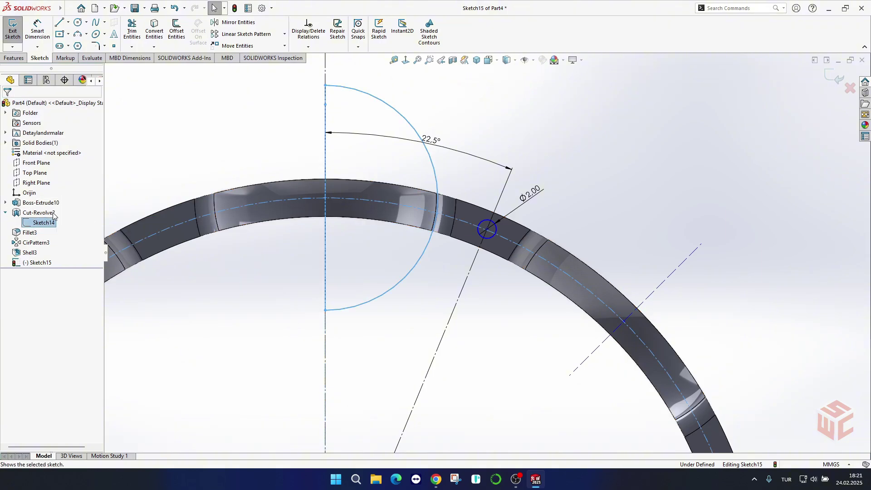
click(169, 153)
scroll(480, 237, down, 5)
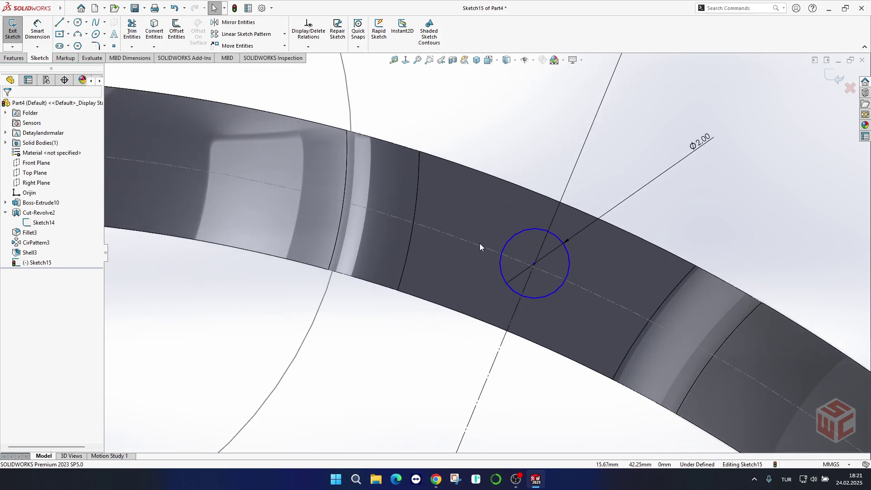
Make the 2 mm circle's centre coincident with the pocket sketch's construction arc around the ring, and hide that pocket sketch.
click(535, 264)
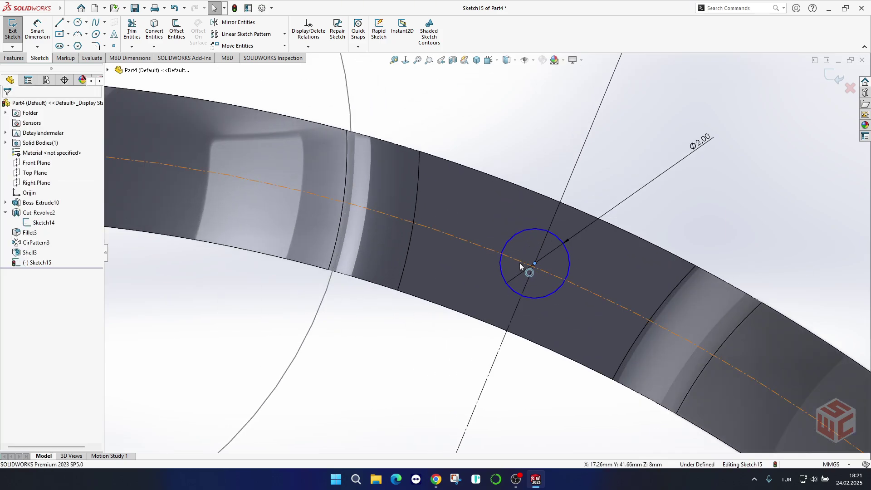
ctrl+click(519, 263)
click(558, 227)
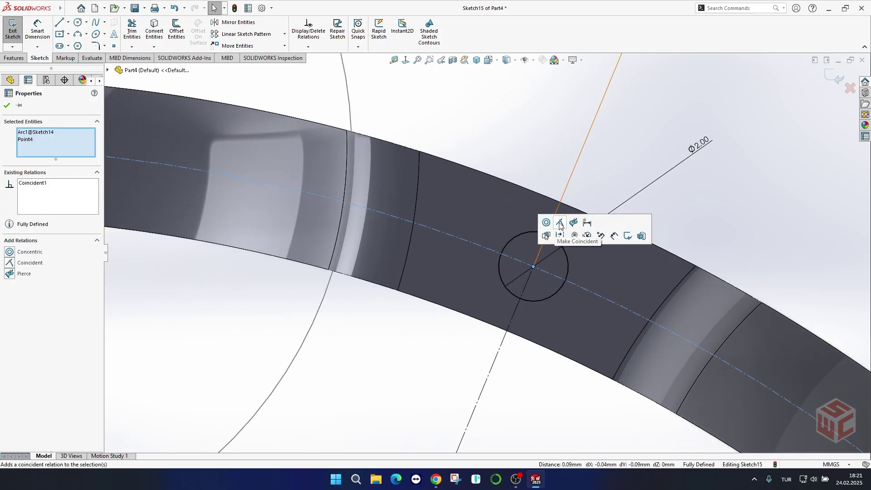
click(536, 150)
scroll(526, 224, up, 3)
scroll(490, 227, up, 3)
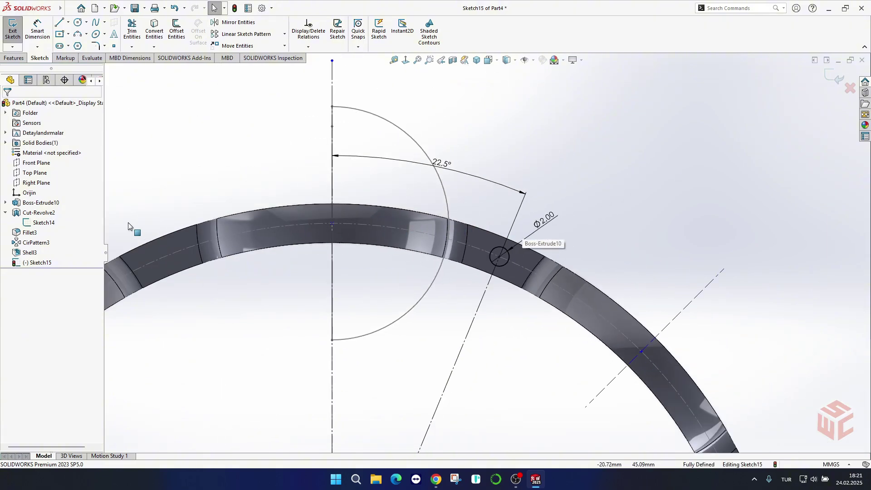
click(44, 223)
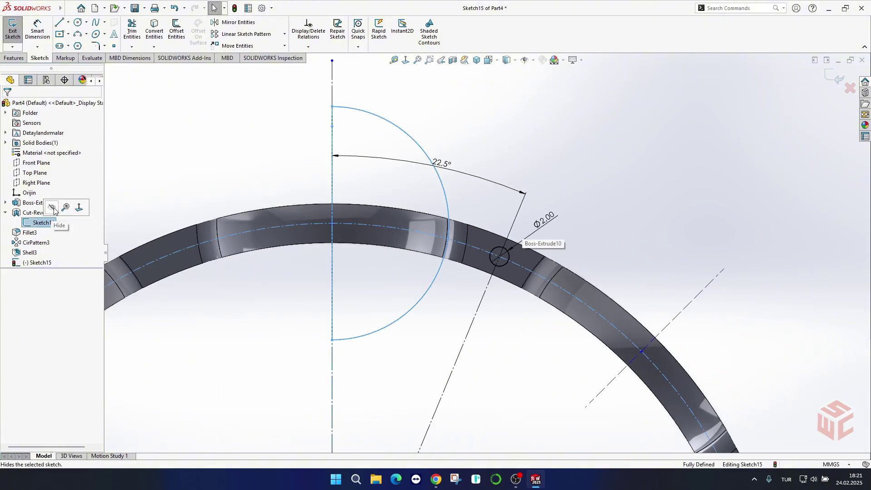
click(53, 208)
Make an extruded cut from the 2 mm circle through the flat cage section, using the Up To Next end condition.
scroll(264, 200, up, 3)
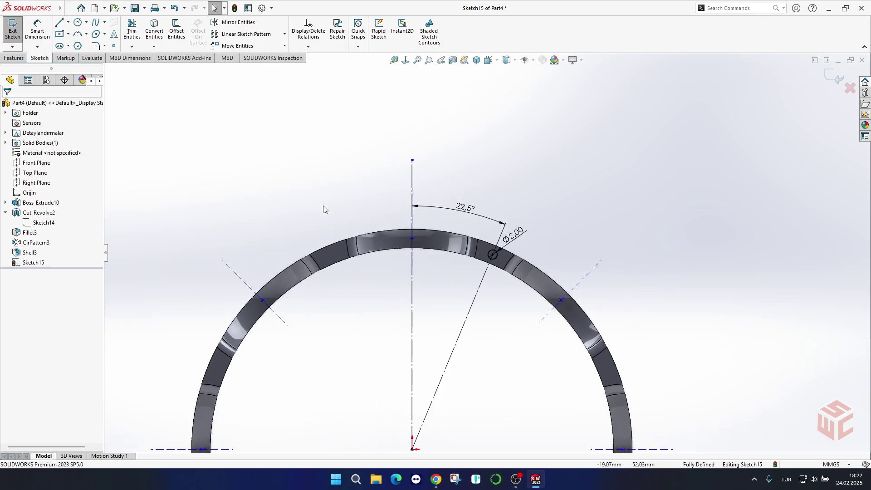
middle_drag(322, 208, 257, 193)
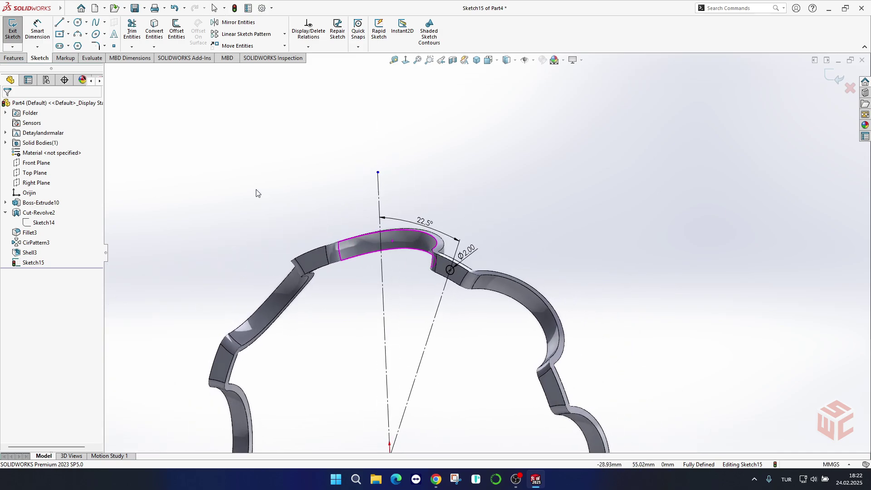
click(15, 59)
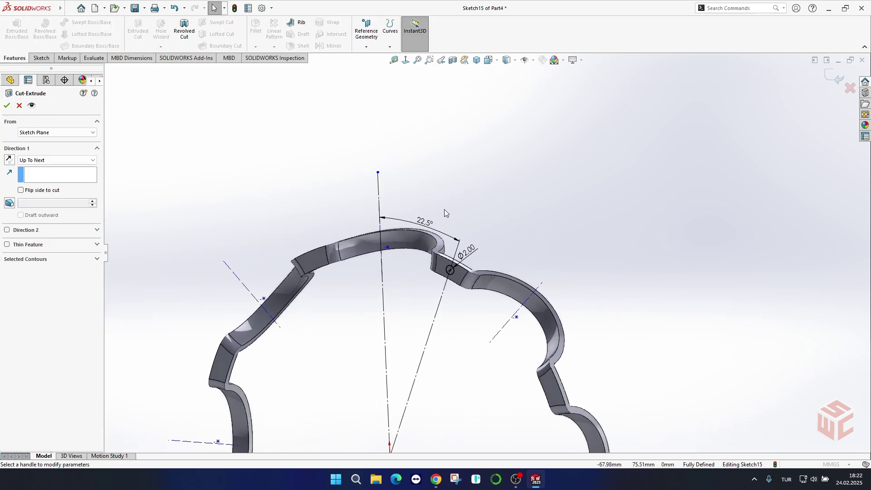
middle_drag(486, 246, 453, 283)
scroll(474, 261, down, 5)
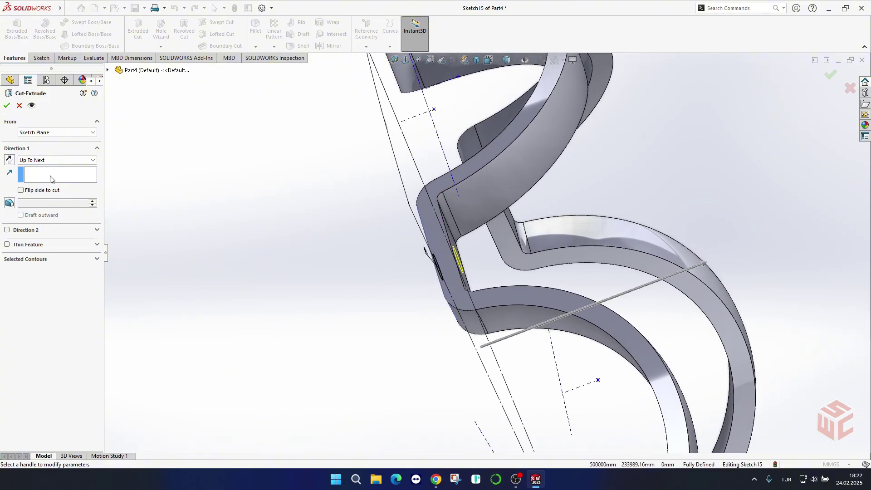
click(7, 106)
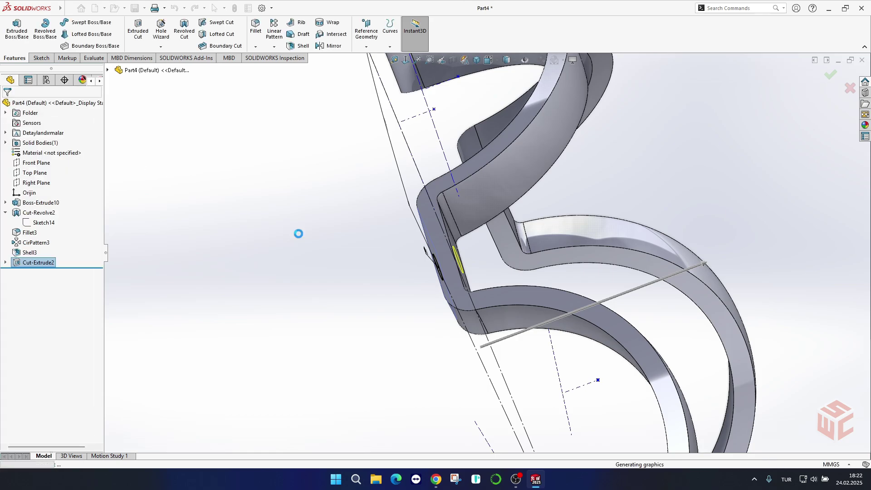
middle_drag(300, 236, 361, 227)
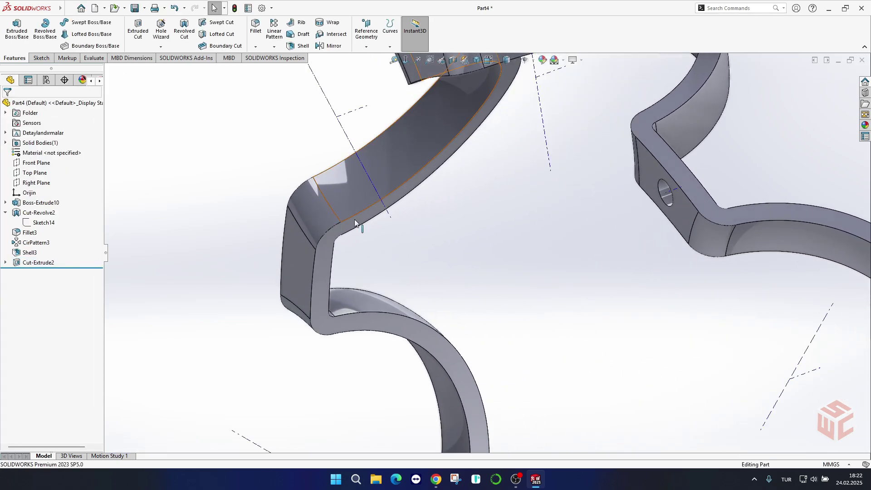
scroll(522, 264, up, 4)
middle_drag(588, 232, 581, 261)
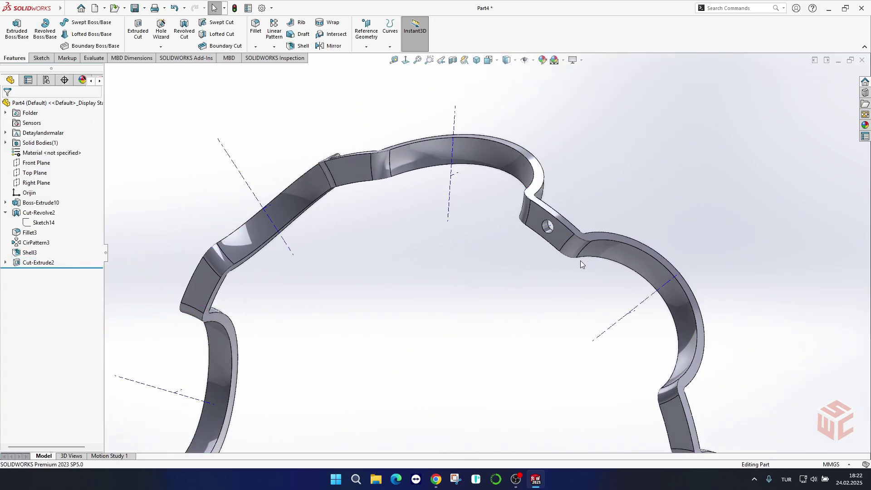
Create a circular pattern of the hole cut around the cage's central axis with 8 equally spaced instances over 360°.
scroll(540, 281, up, 4)
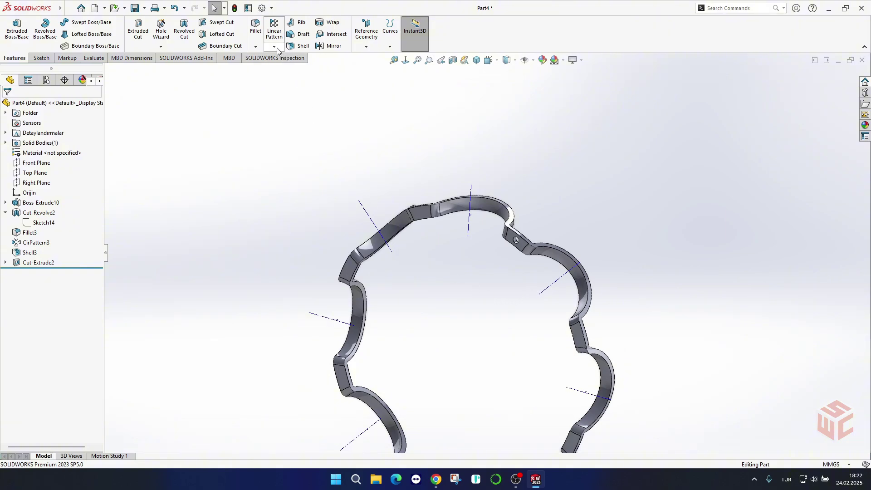
click(274, 47)
click(286, 72)
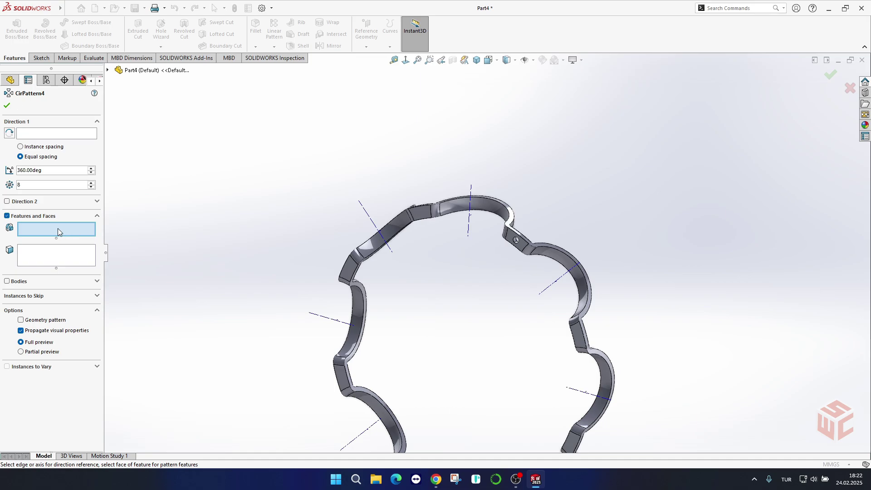
click(108, 69)
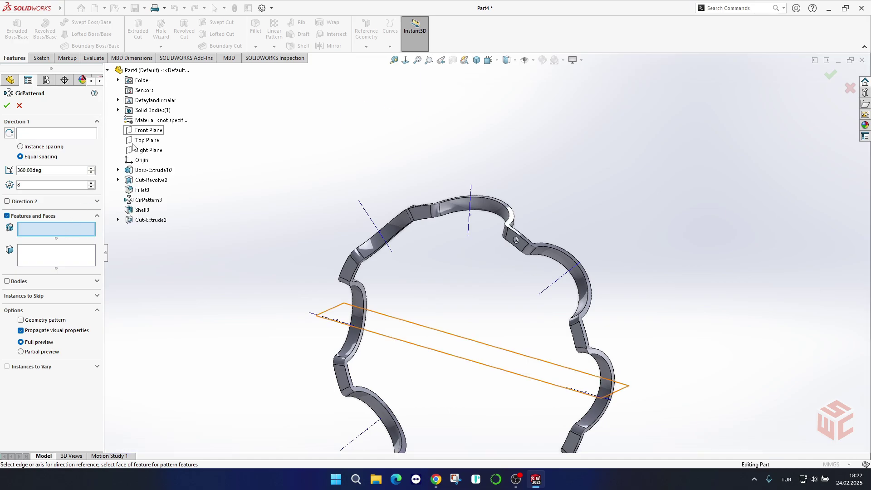
click(147, 221)
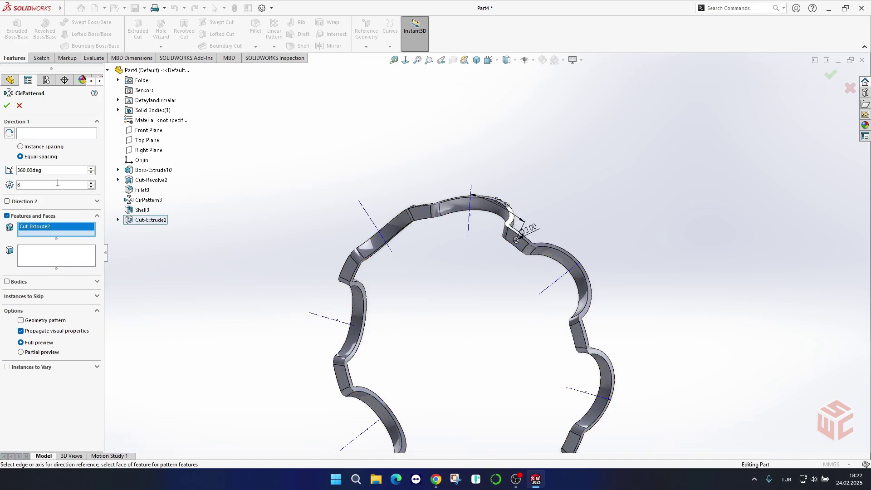
click(45, 135)
scroll(499, 357, up, 3)
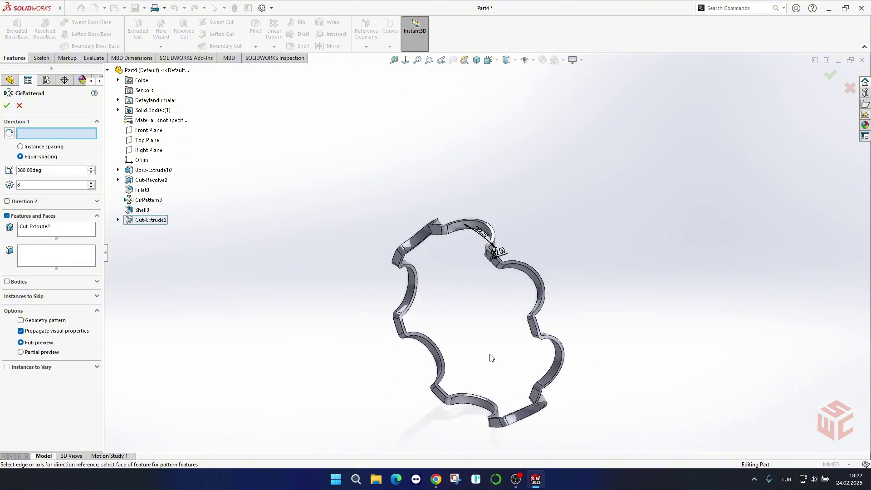
scroll(472, 325, down, 8)
scroll(460, 290, down, 4)
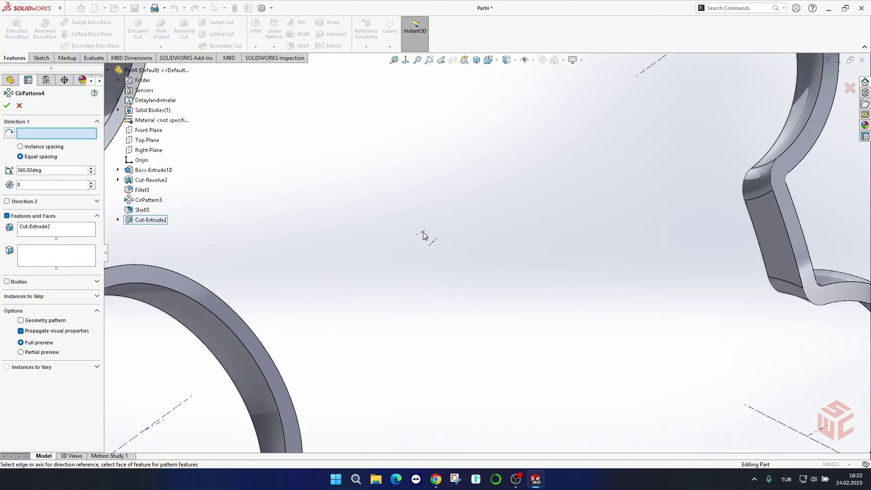
click(423, 235)
scroll(454, 272, up, 5)
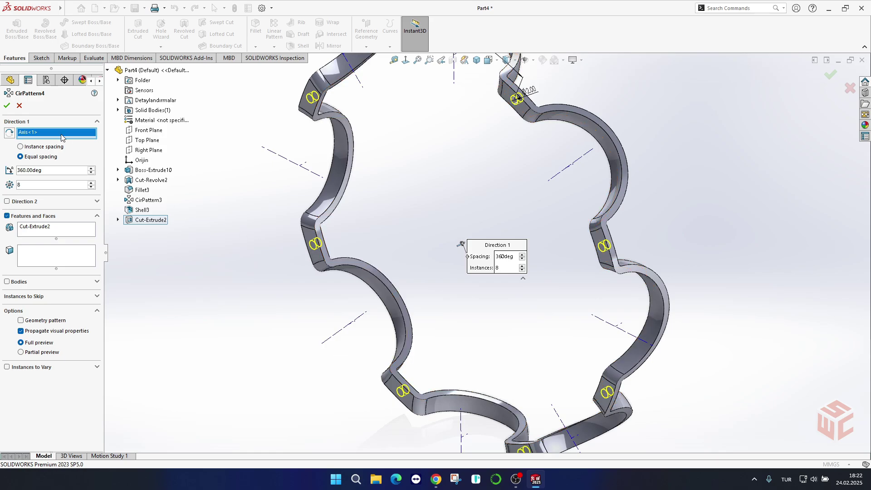
click(7, 107)
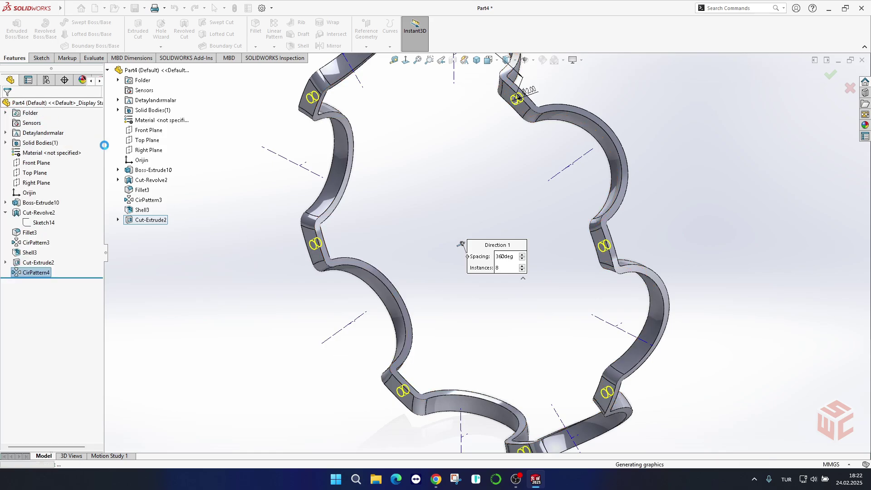
Hide the temporary axes displayed across the cage's ball pockets.
click(342, 226)
scroll(440, 252, up, 5)
middle_drag(440, 251, 470, 212)
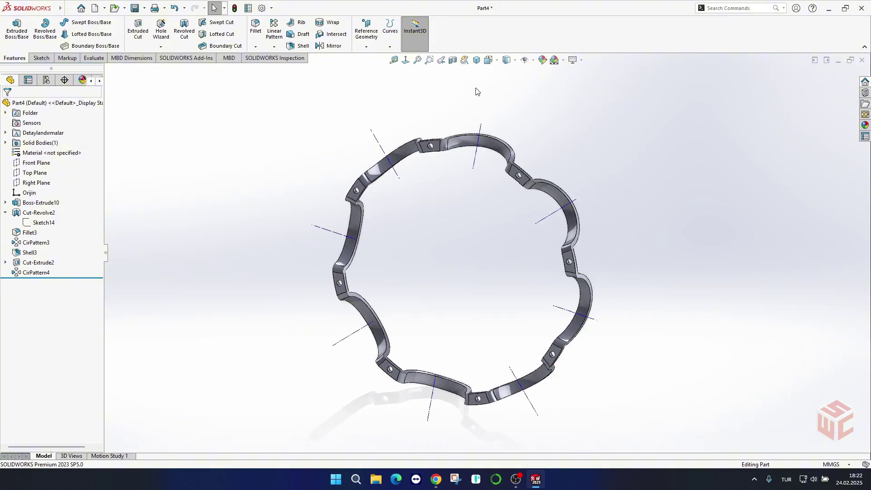
click(418, 61)
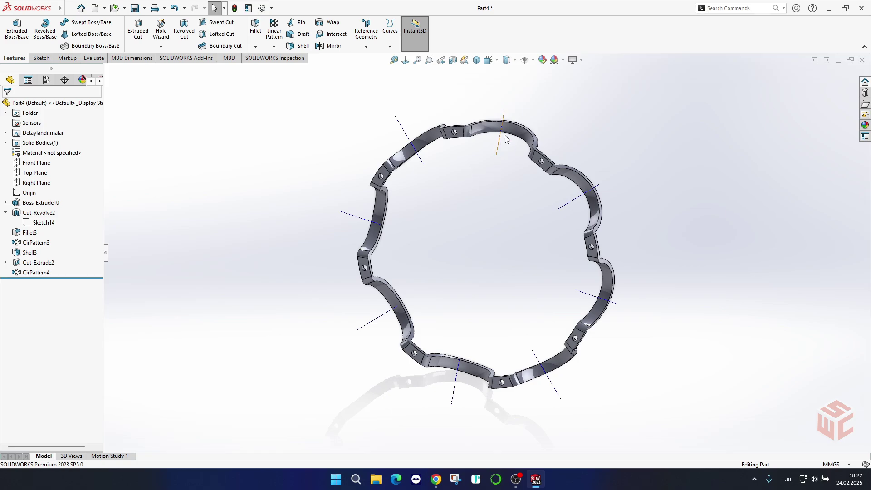
click(534, 61)
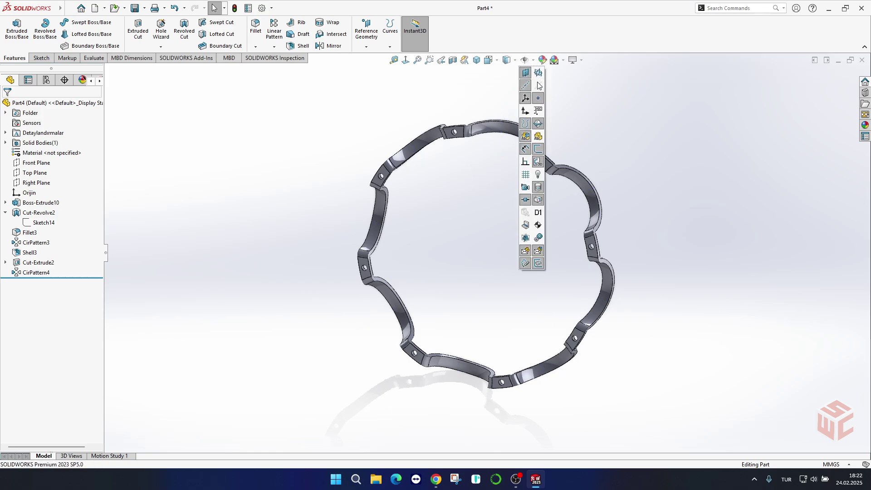
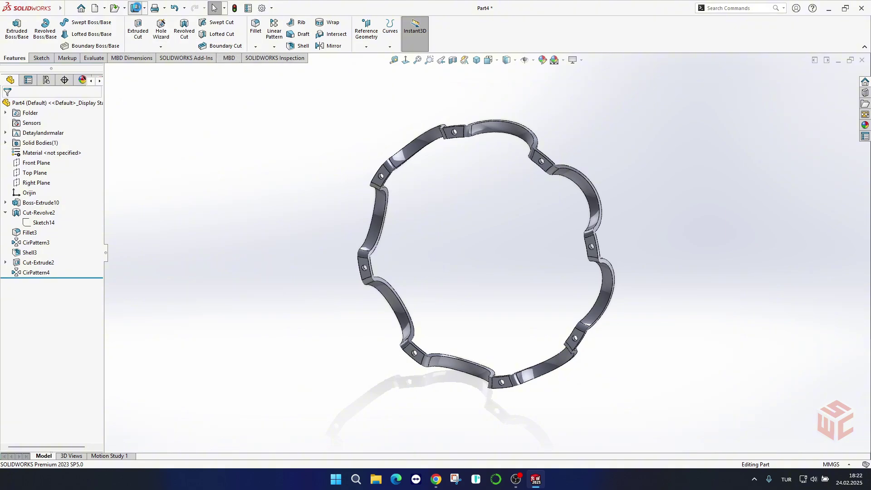
Save the part as "cage" in the Ball Bearing folder.
click(136, 8)
text(c)
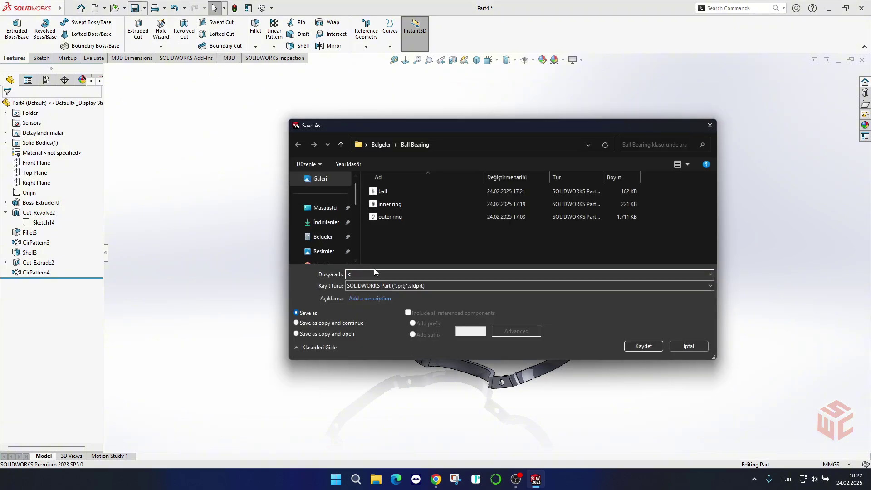
text(age)
click(637, 347)
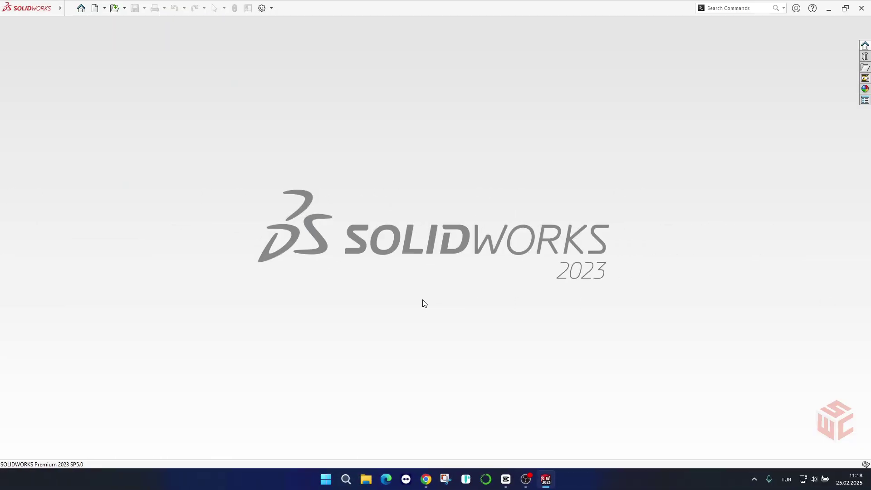
Create a new assembly document.
key(ctrl+n)
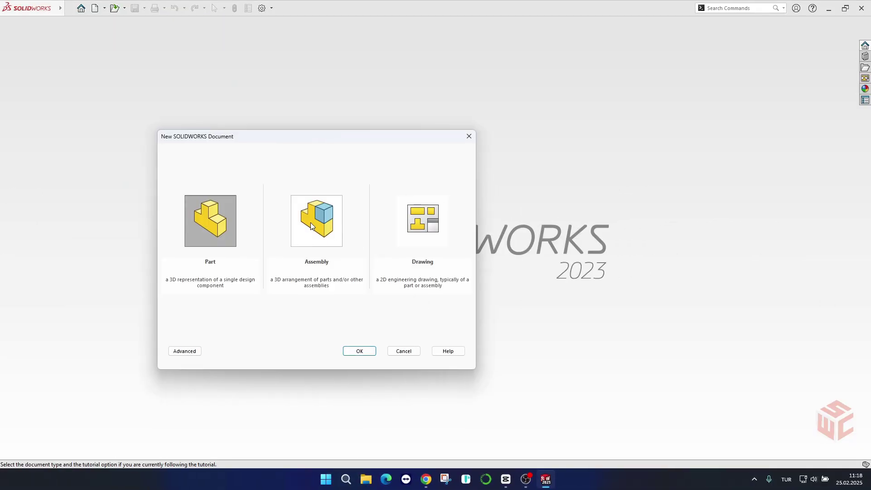
click(312, 227)
click(367, 355)
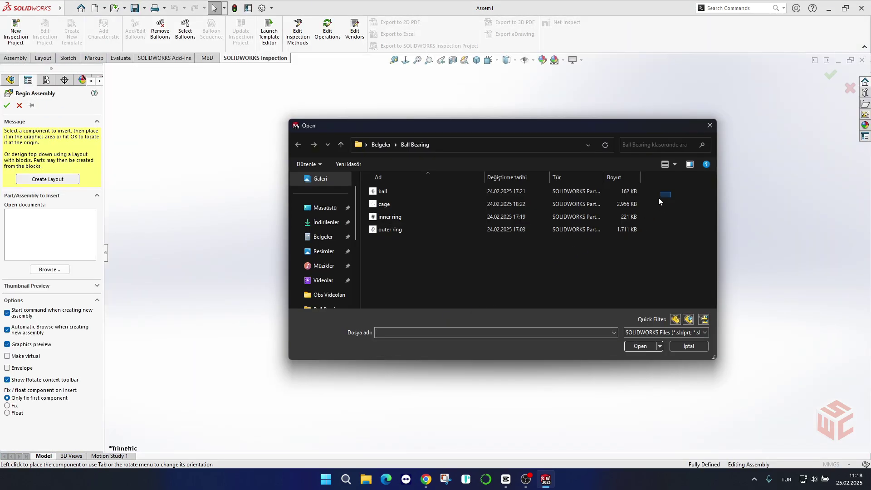
Insert the ball, cage, inner ring and outer ring parts from the Ball Bearing folder and place each in the assembly.
drag(657, 198, 591, 233)
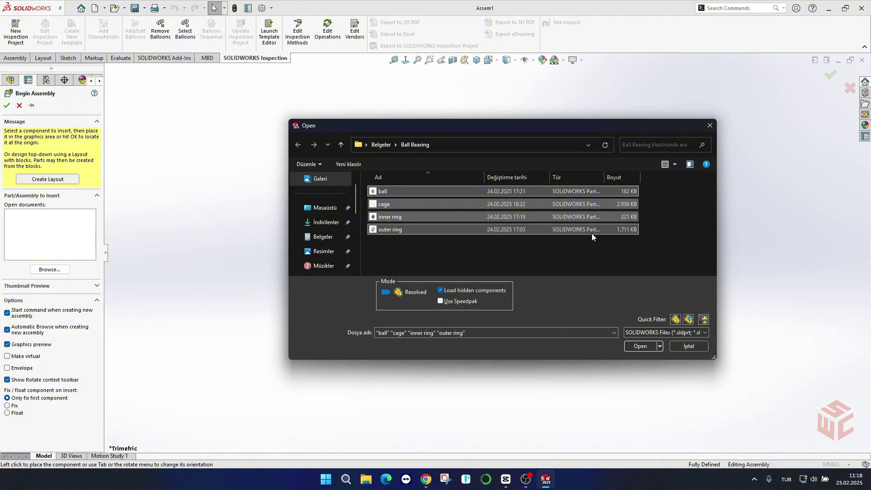
click(640, 346)
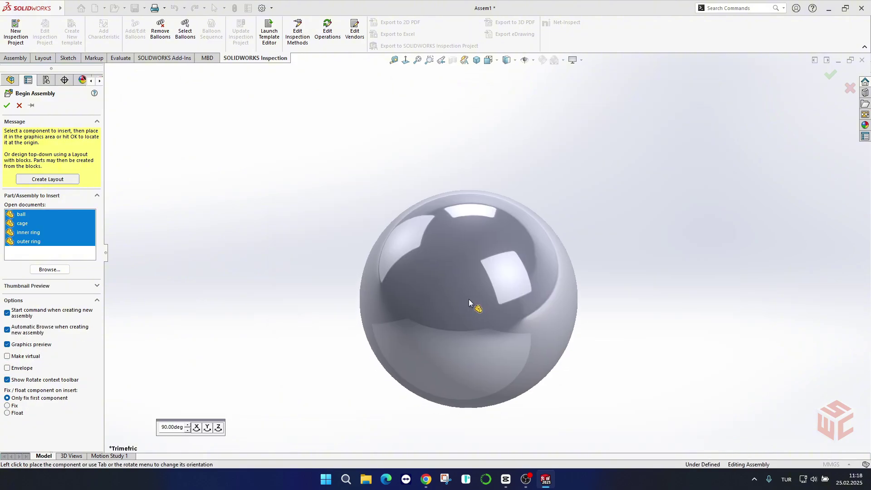
click(469, 299)
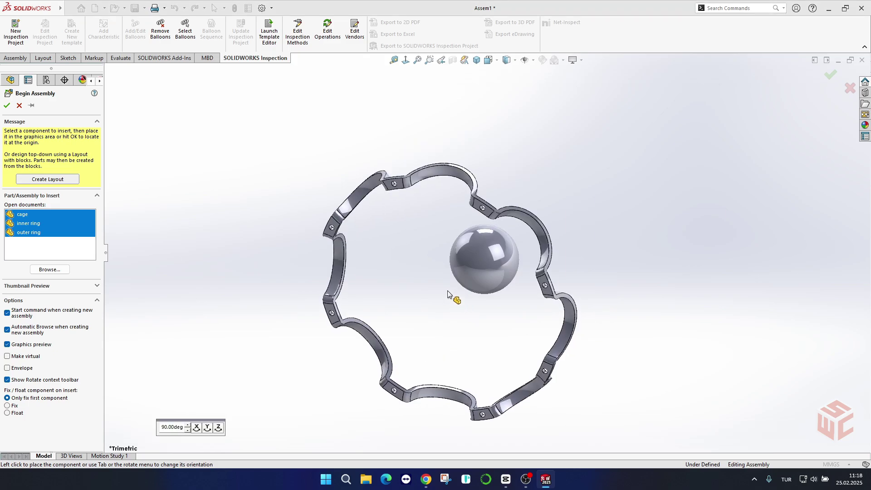
click(448, 287)
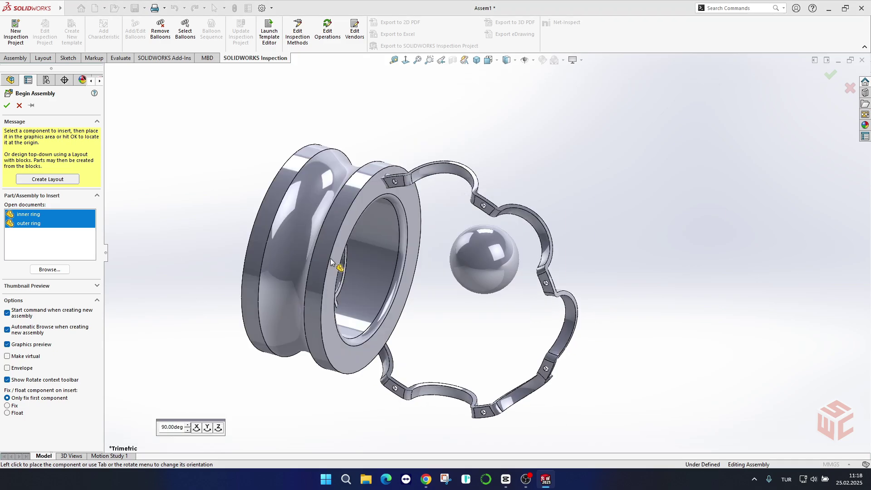
click(332, 261)
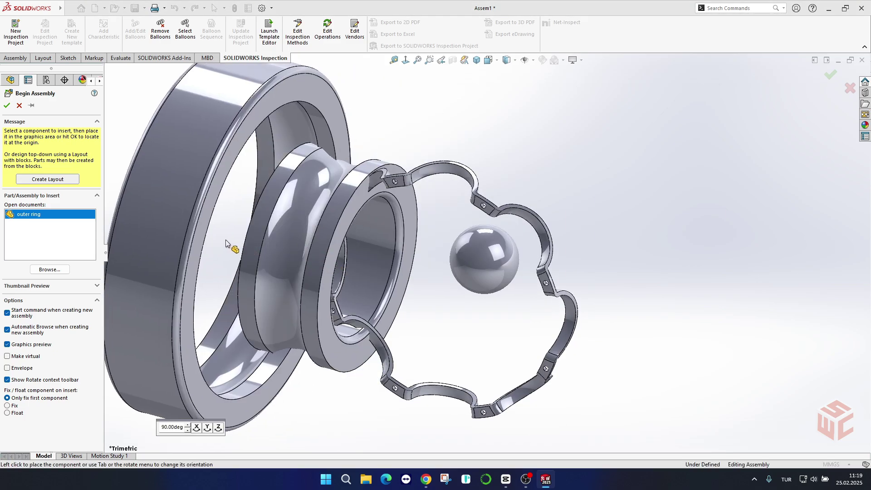
click(229, 244)
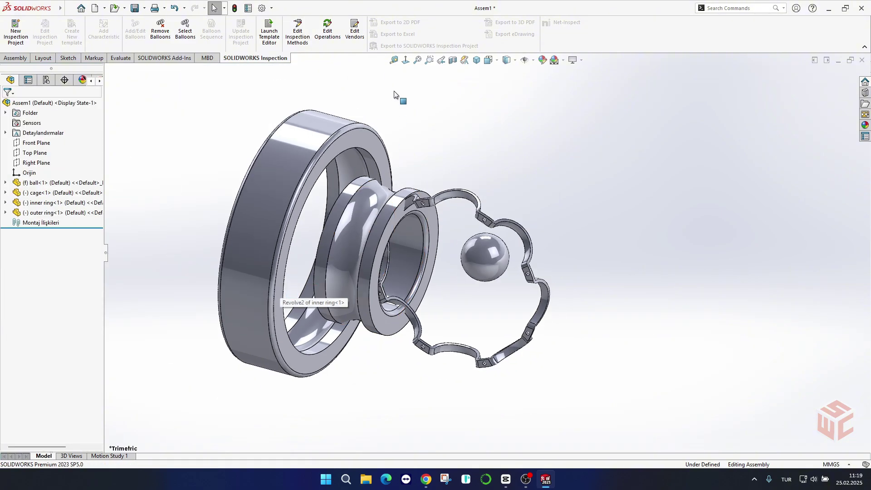
Spread the cage, outer ring and inner ring apart so that the components no longer overlap.
click(418, 60)
scroll(555, 250, down, 1)
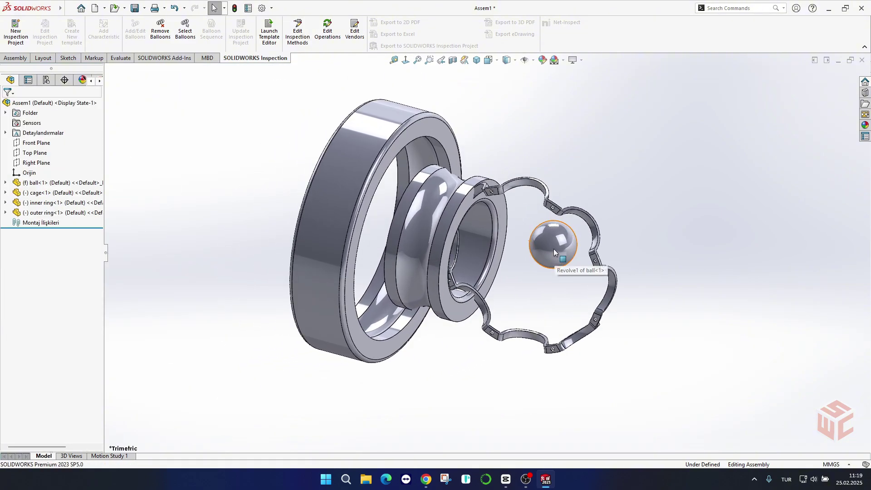
drag(565, 213, 685, 199)
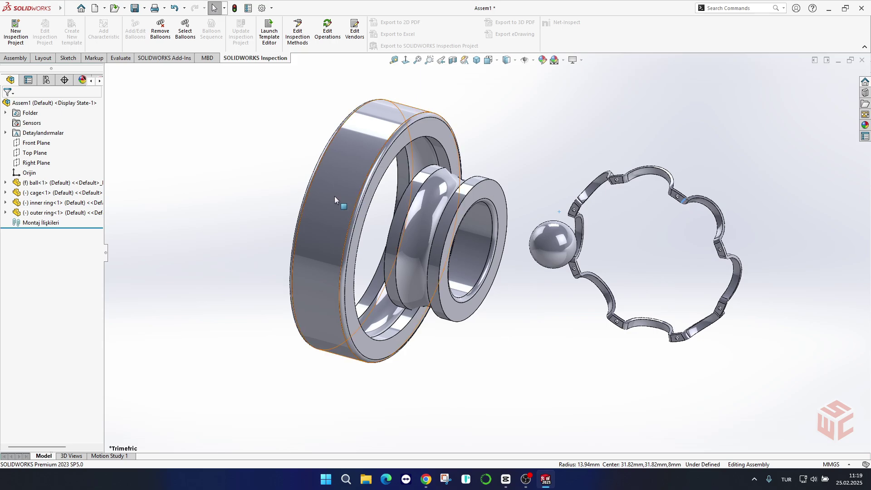
drag(335, 197, 246, 199)
drag(431, 255, 388, 254)
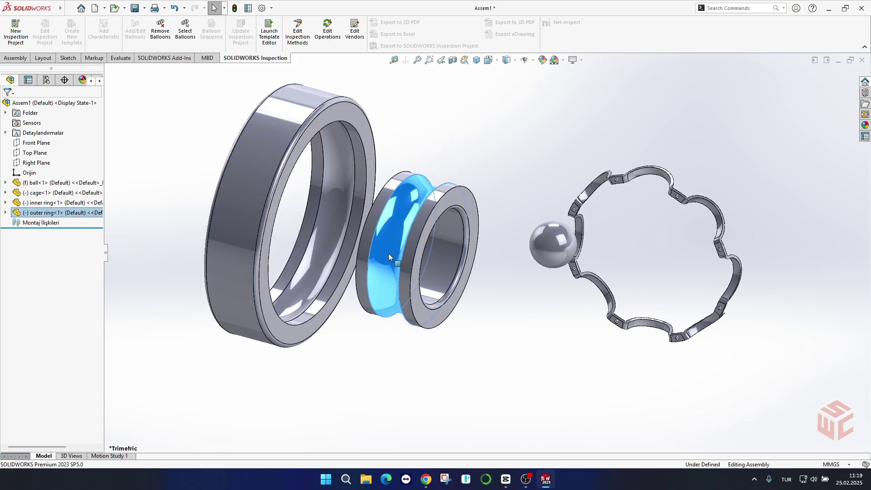
click(489, 292)
Float the fixed ball and move it into the free space between the inner ring and the cage.
drag(560, 246, 556, 269)
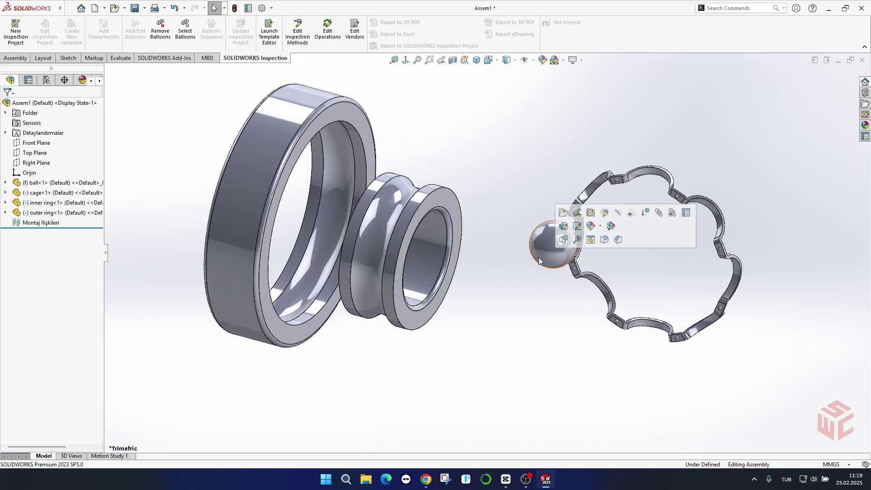
click(546, 250)
right_click(546, 250)
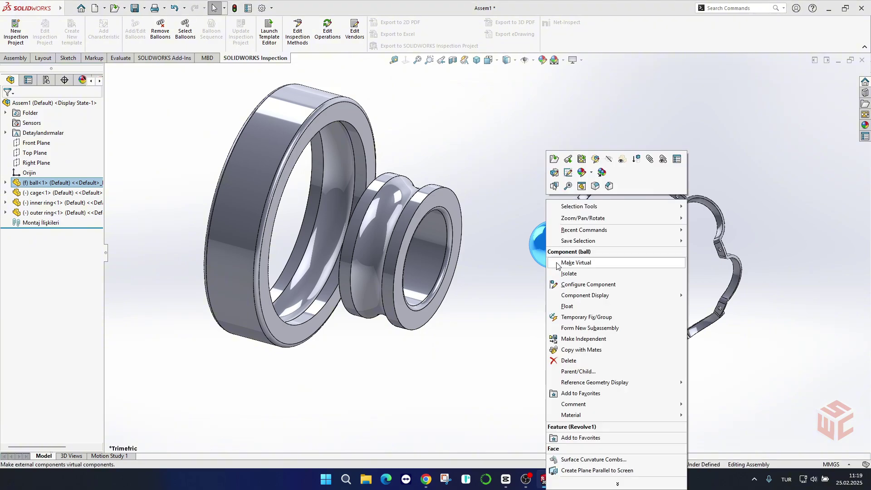
click(567, 306)
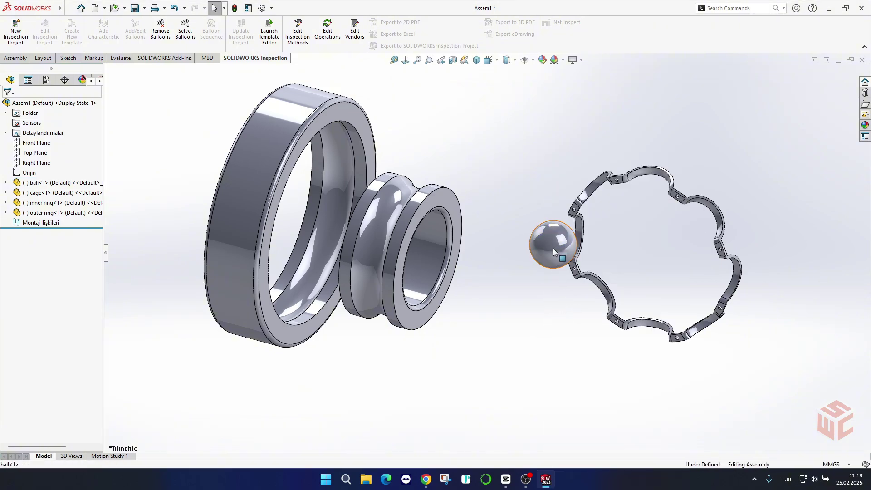
drag(554, 249, 514, 265)
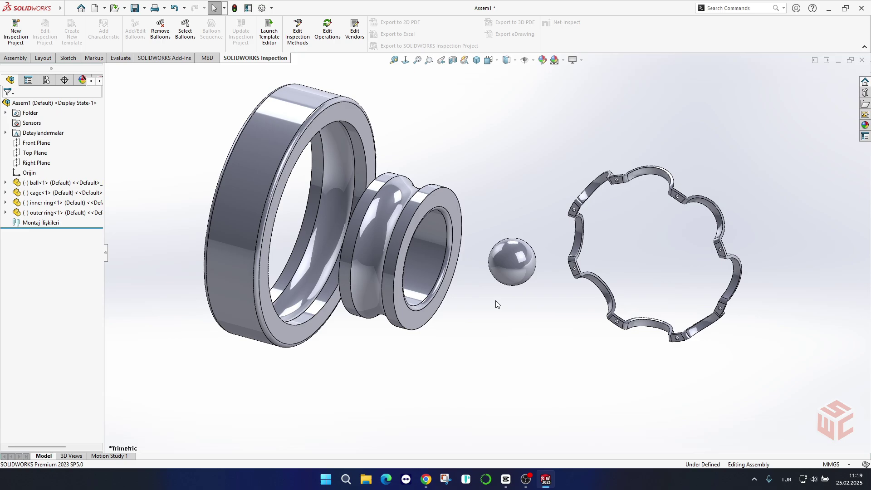
Fix the outer ring in place as the stationary component of the assembly.
click(245, 229)
right_click(241, 228)
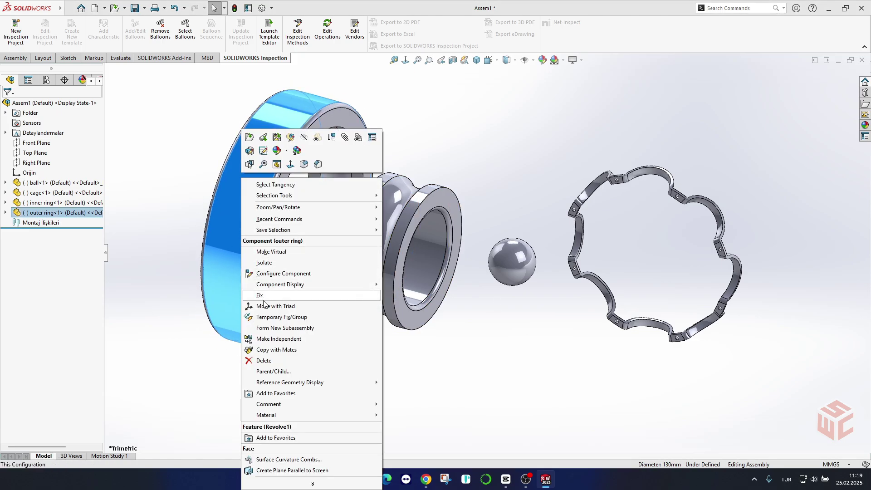
click(260, 295)
middle_drag(356, 344, 333, 324)
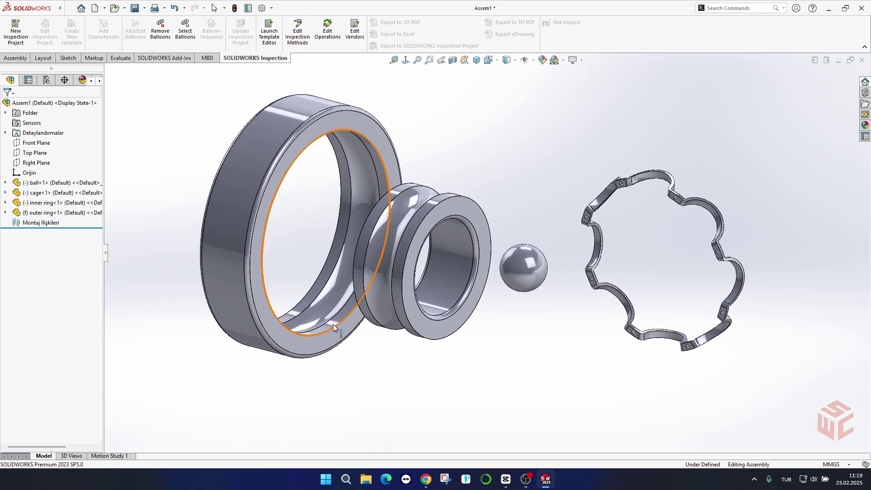
click(226, 267)
click(179, 264)
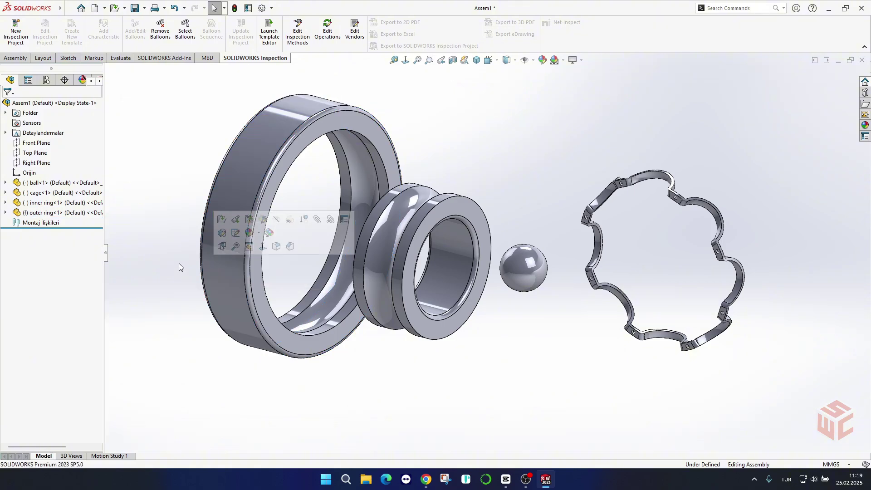
Add a concentric mate between the outer ring's outer cylindrical face and the inner ring's bore.
click(15, 58)
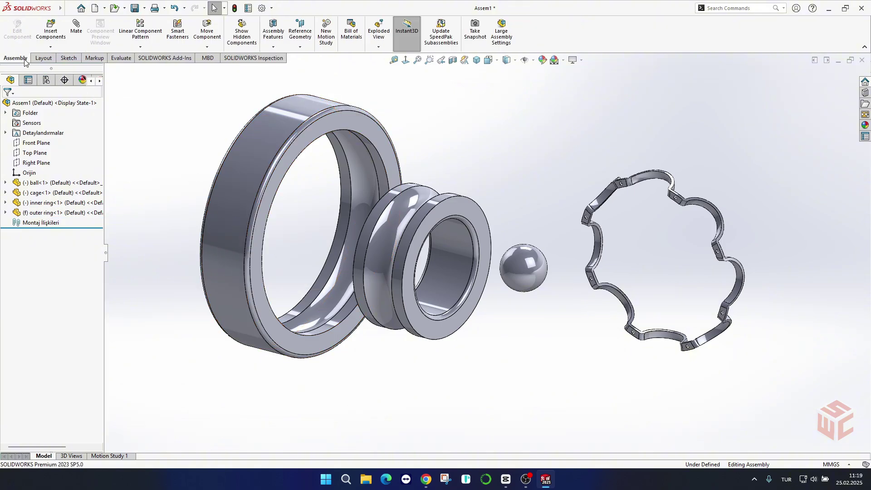
click(75, 26)
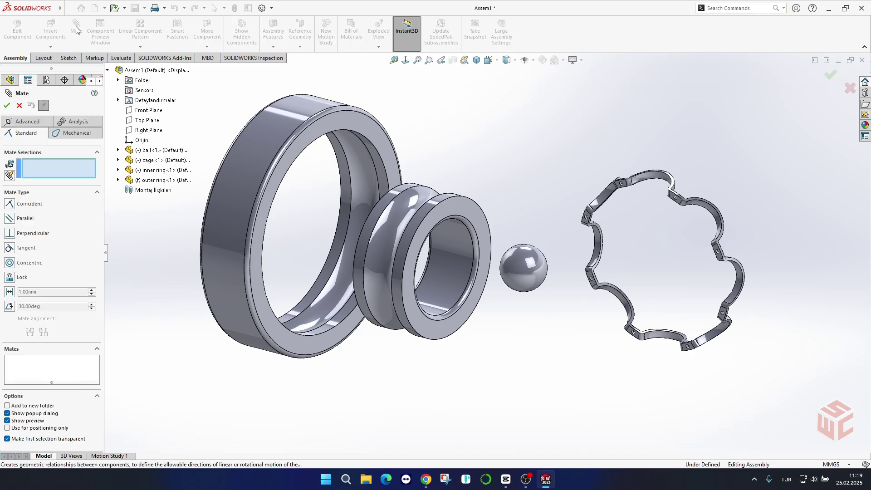
click(290, 124)
click(451, 276)
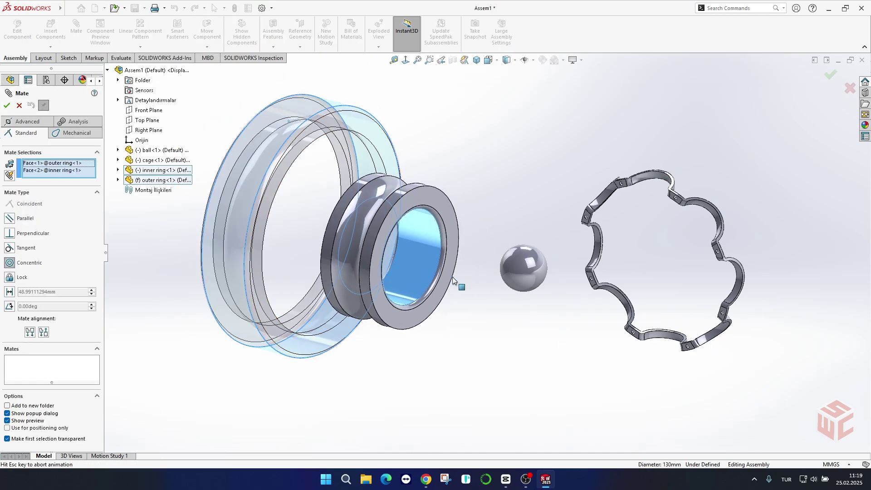
click(566, 292)
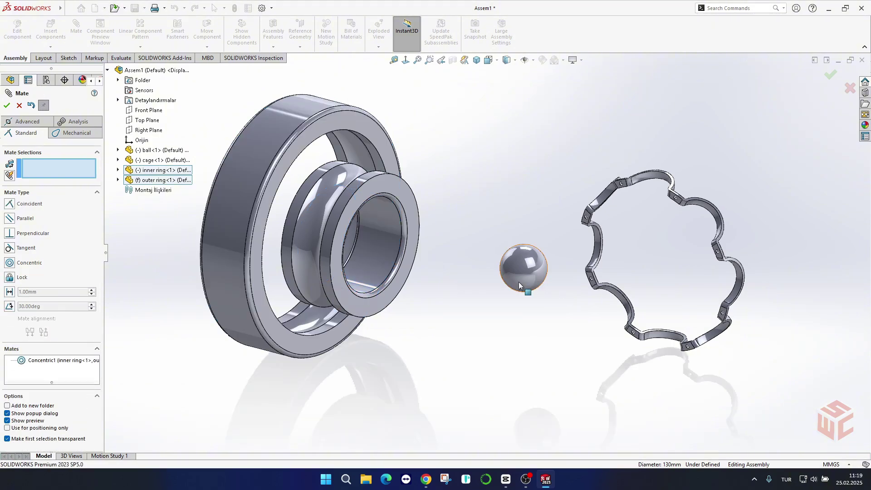
middle_drag(519, 281, 433, 267)
drag(415, 253, 428, 274)
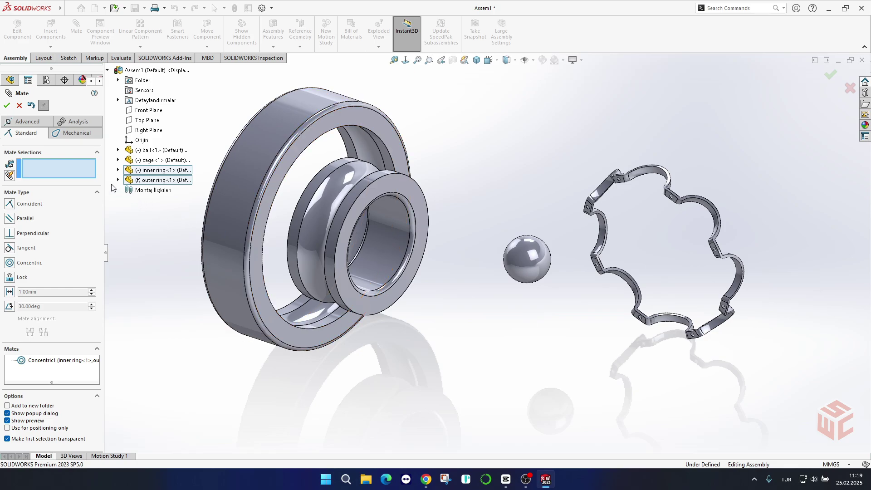
Add a centered Width mate between the outer ring's two side faces and the inner ring's two side faces.
click(26, 122)
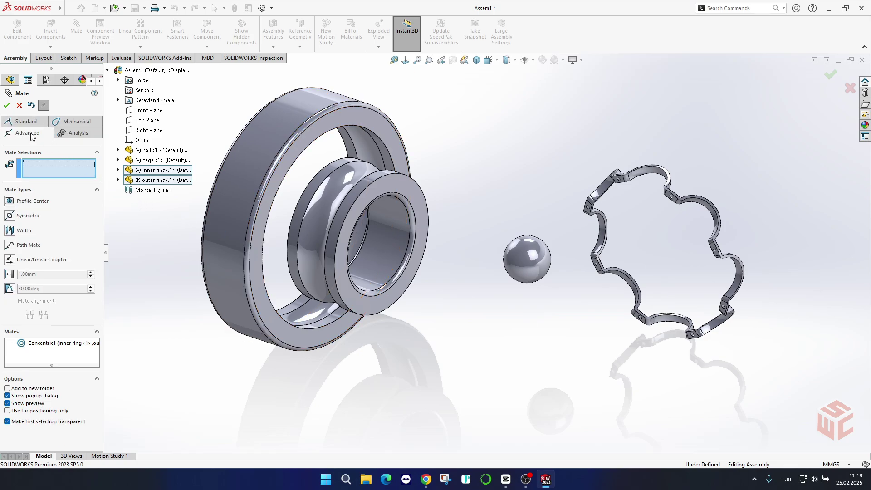
click(9, 231)
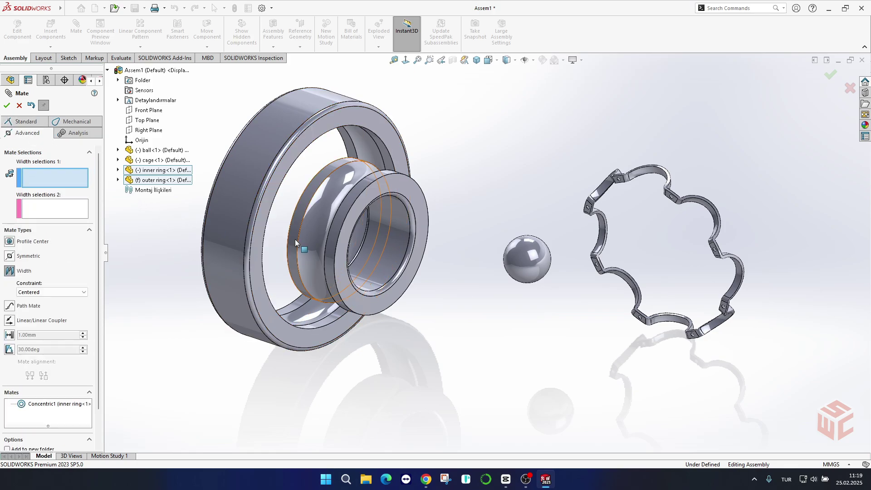
middle_drag(295, 239, 285, 241)
scroll(343, 230, down, 4)
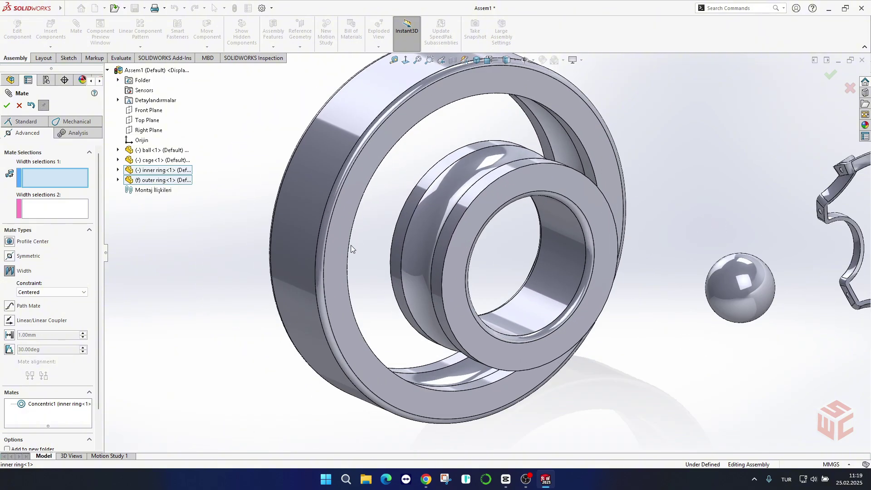
click(343, 248)
middle_drag(342, 250, 402, 259)
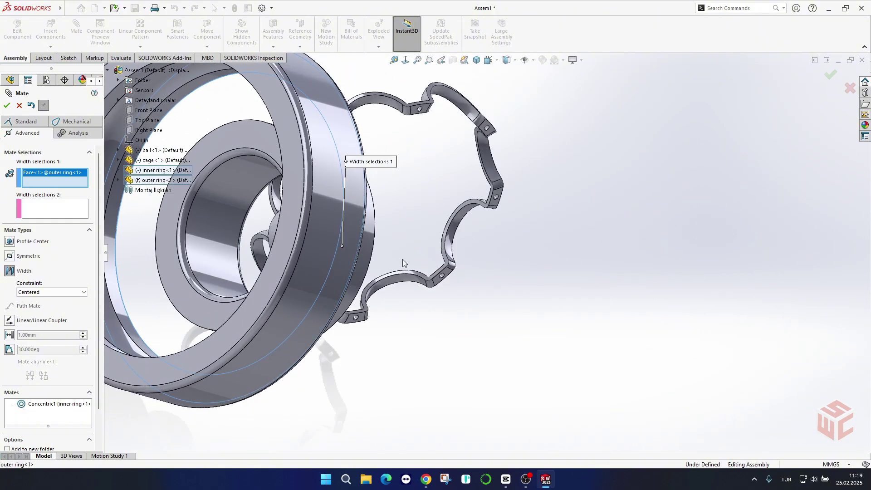
click(291, 234)
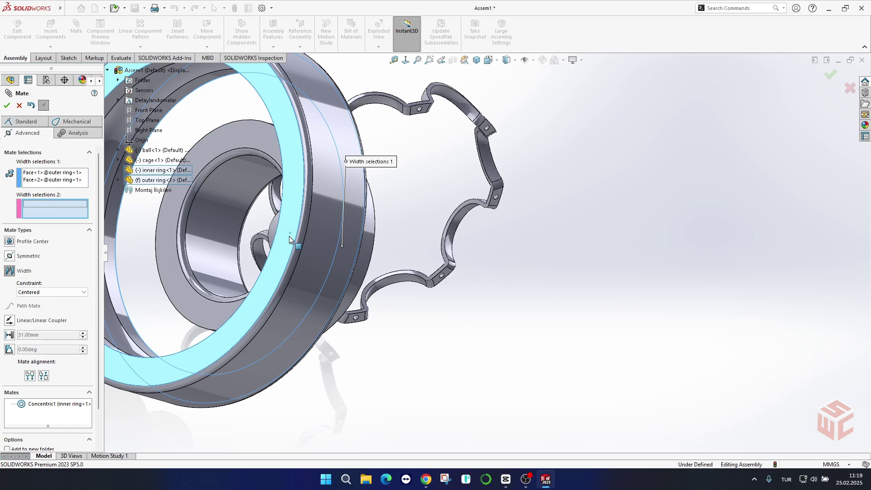
click(193, 294)
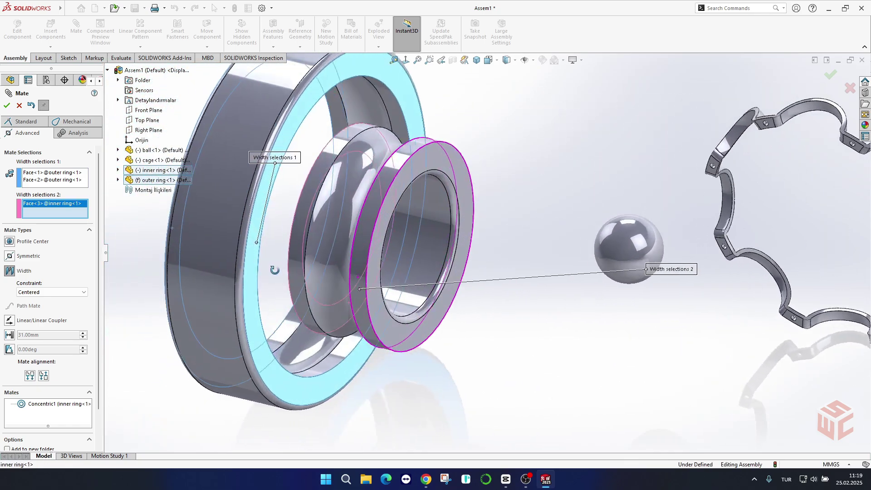
click(374, 290)
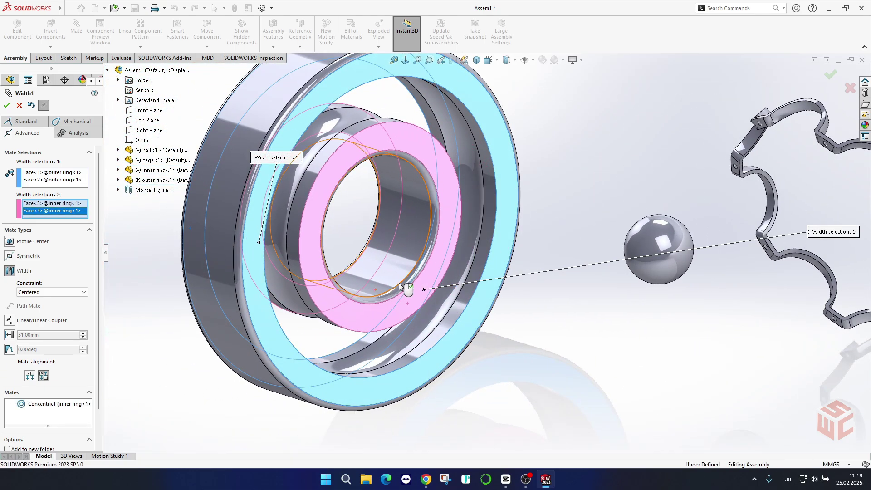
middle_drag(333, 236, 402, 257)
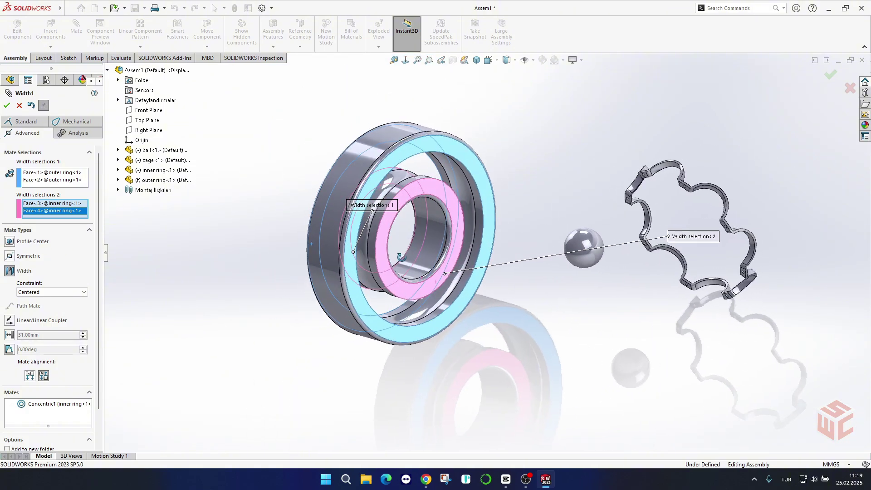
click(7, 106)
Bring the ball close to the rings and add a coincident mate between its Front Plane and the inner ring's Front Plane.
click(27, 122)
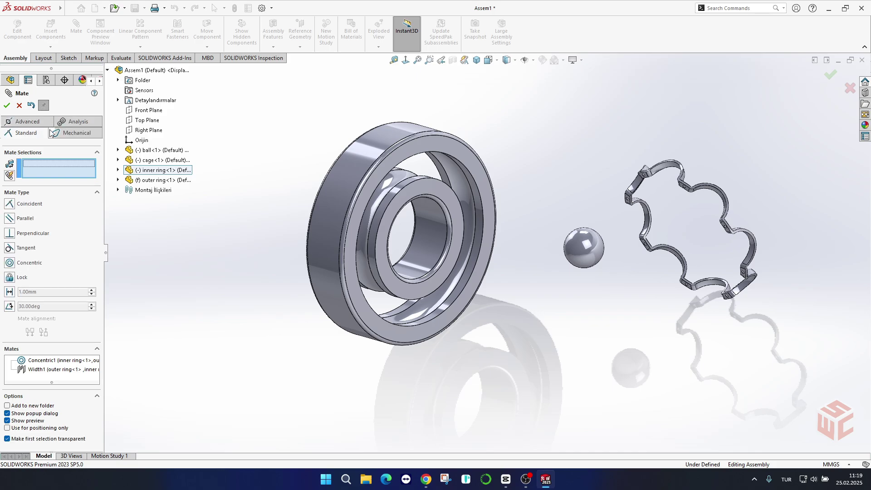
middle_drag(518, 255, 517, 261)
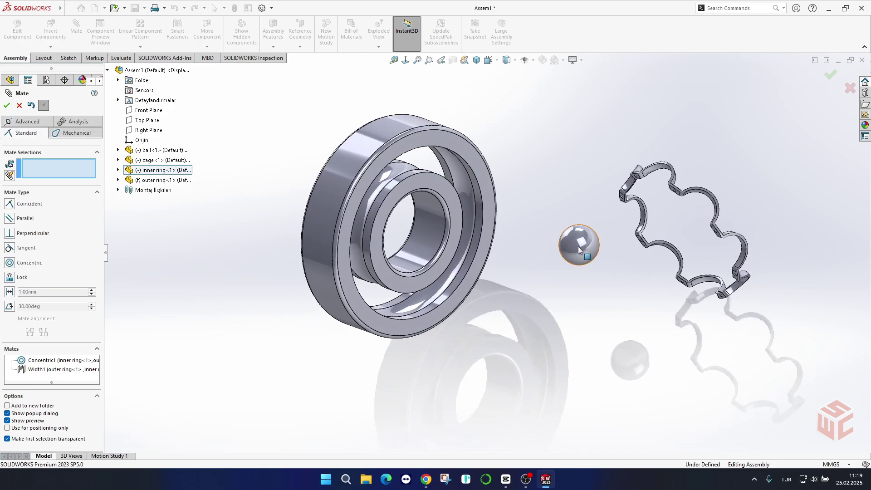
drag(578, 246, 525, 224)
middle_drag(510, 260, 503, 258)
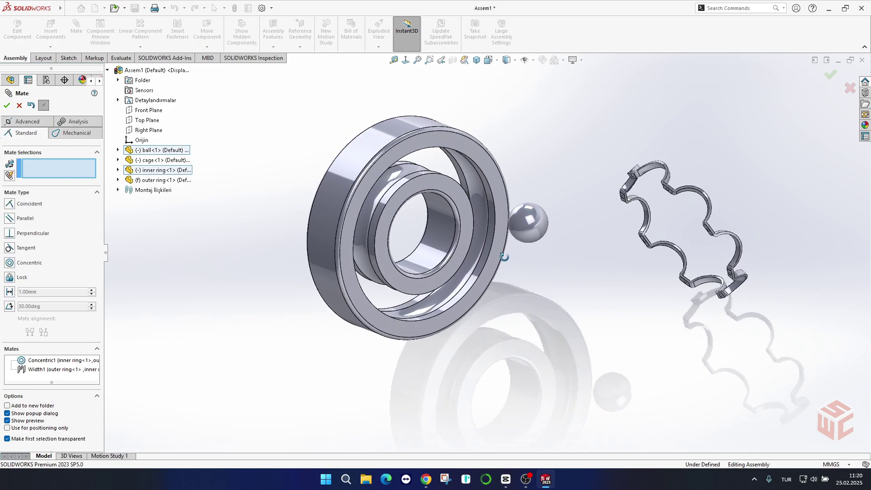
click(118, 151)
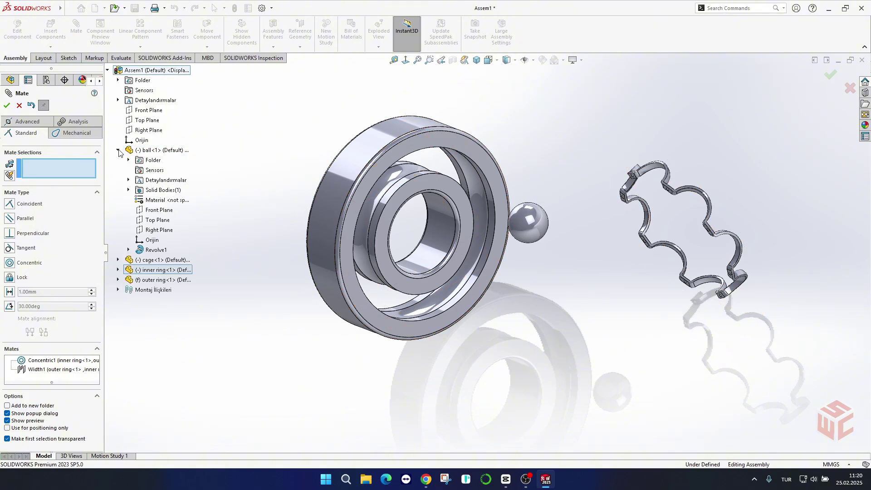
click(159, 210)
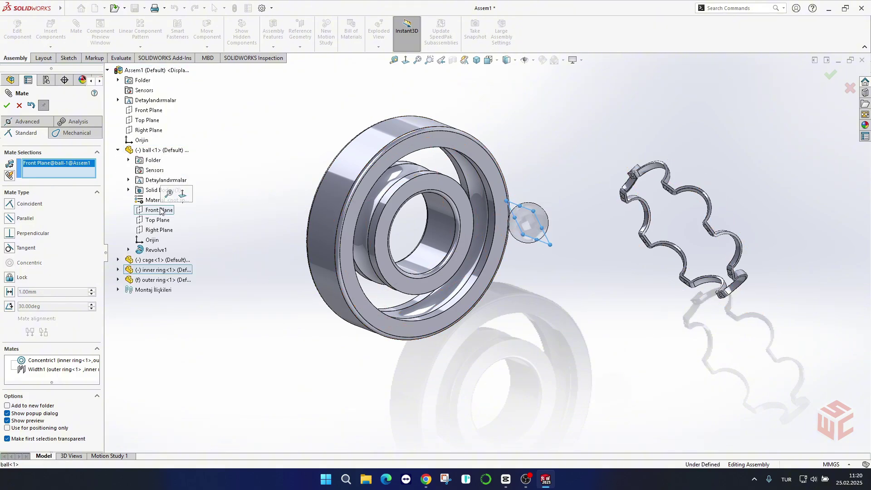
click(118, 270)
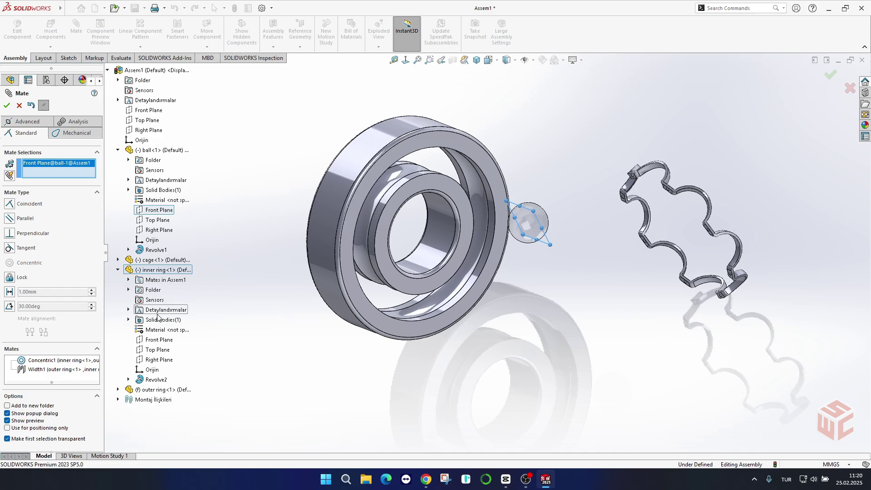
click(159, 340)
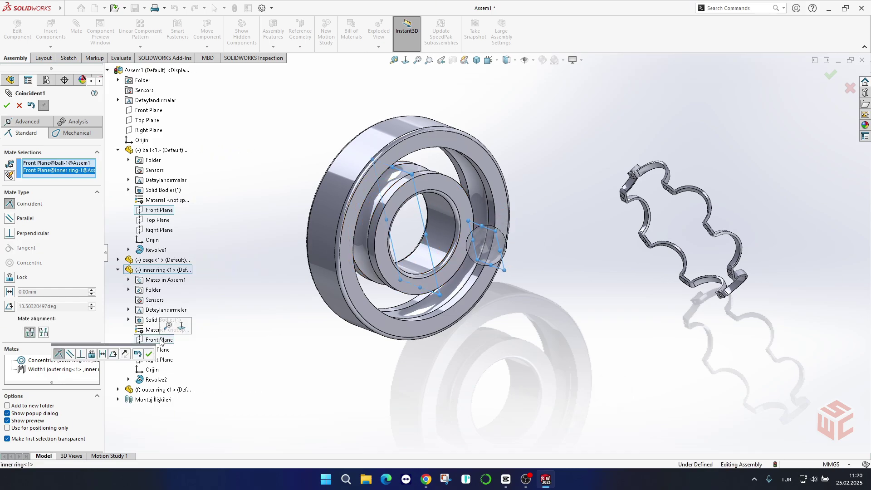
click(149, 354)
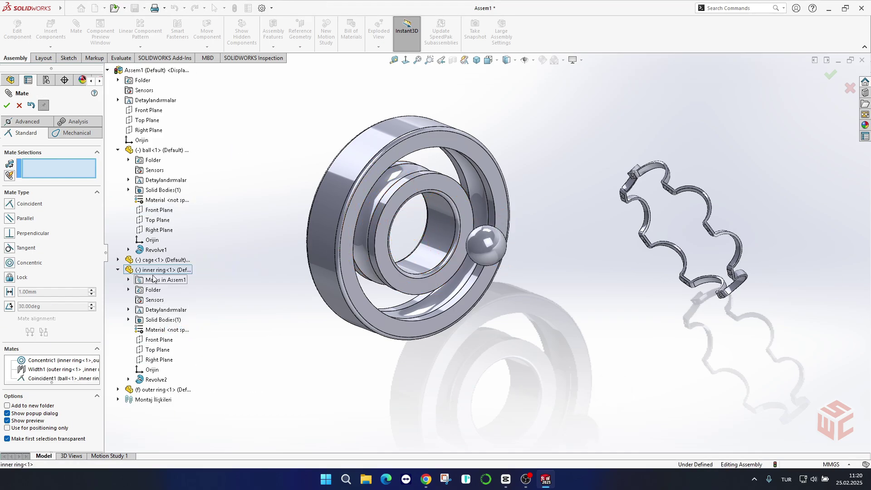
Add a coincident mate between the ball's Right Plane and the inner ring's Right Plane.
click(157, 230)
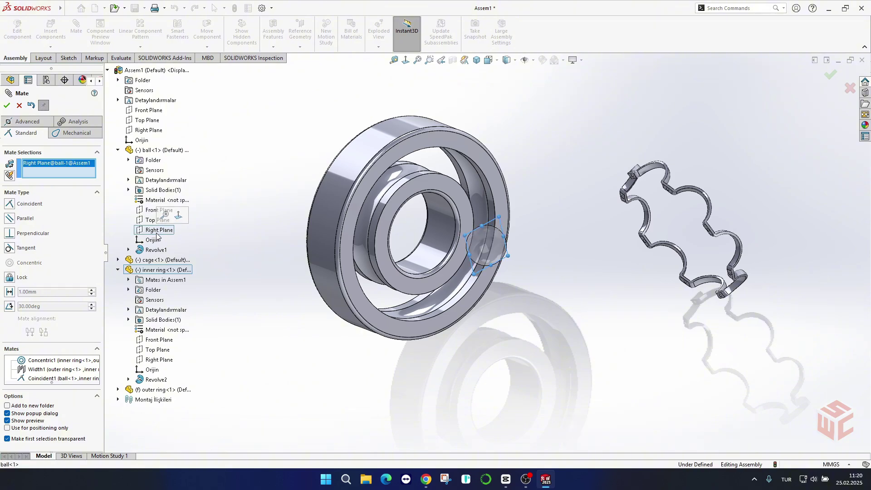
click(163, 359)
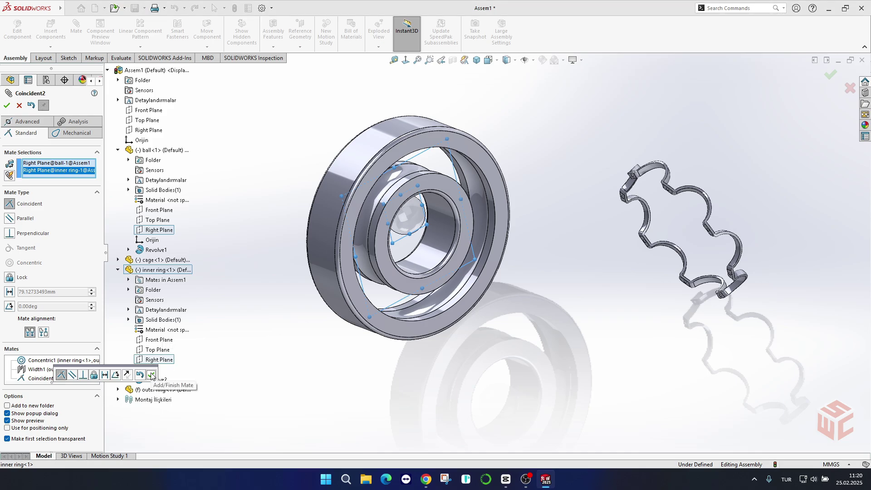
click(152, 376)
Add a tangent mate between the ball and the inner ring's raceway groove, flipping the alignment so the ball sits outside the ring.
middle_drag(411, 274, 407, 246)
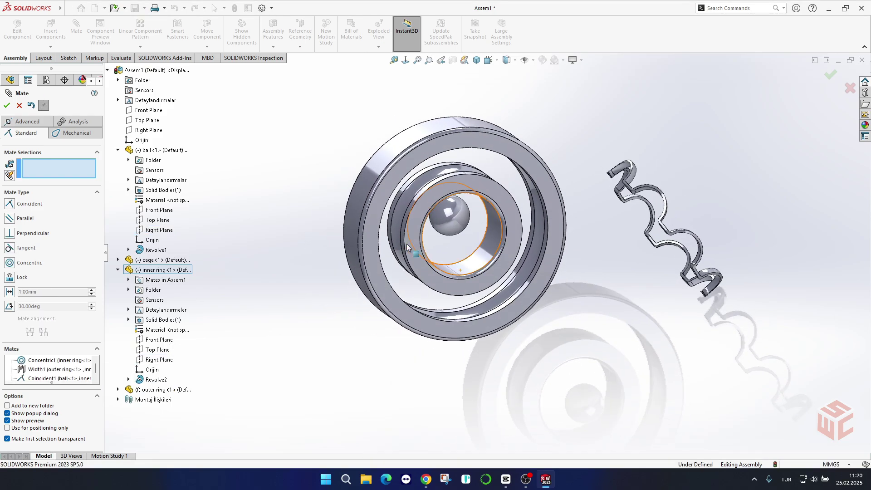
drag(452, 219, 447, 234)
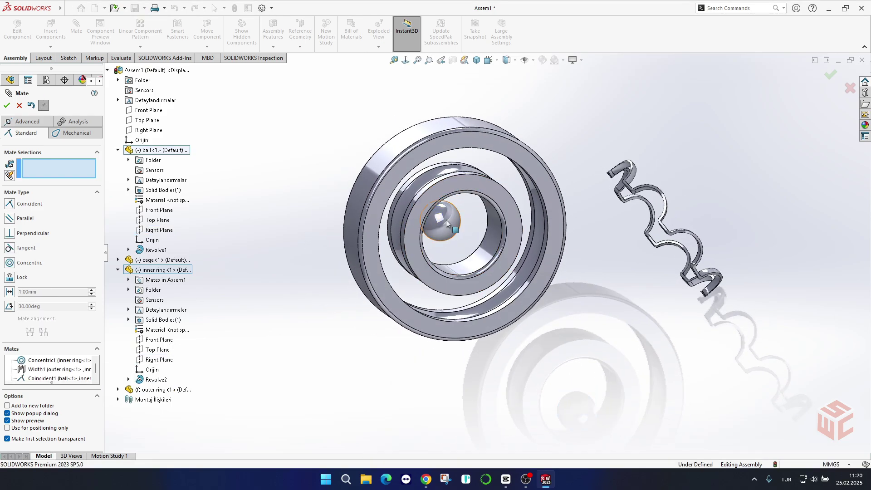
click(447, 221)
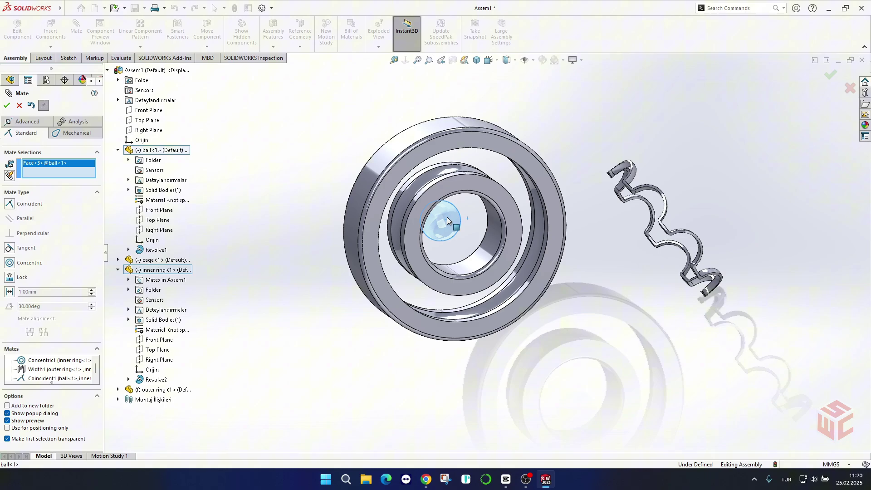
click(441, 174)
scroll(456, 213, down, 5)
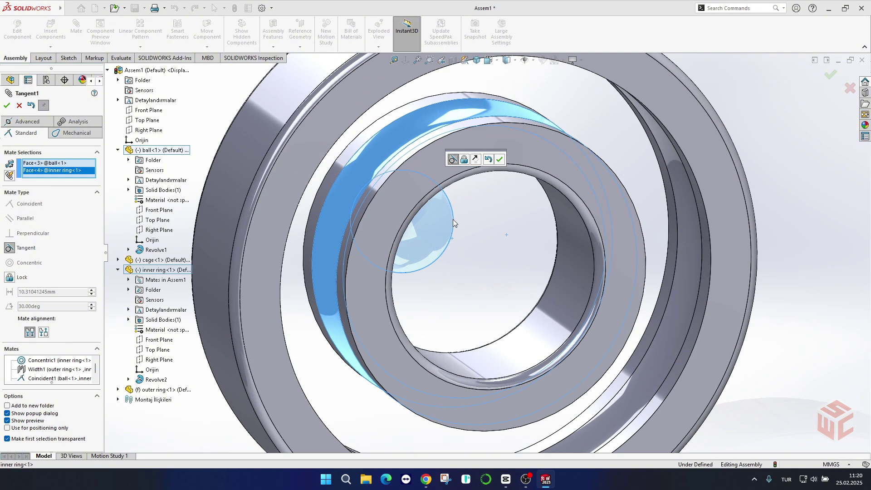
middle_drag(453, 219, 475, 165)
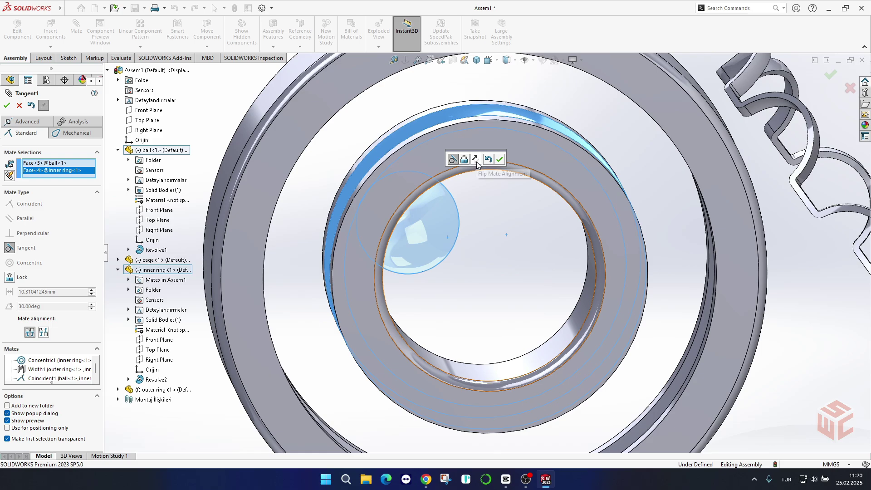
click(477, 162)
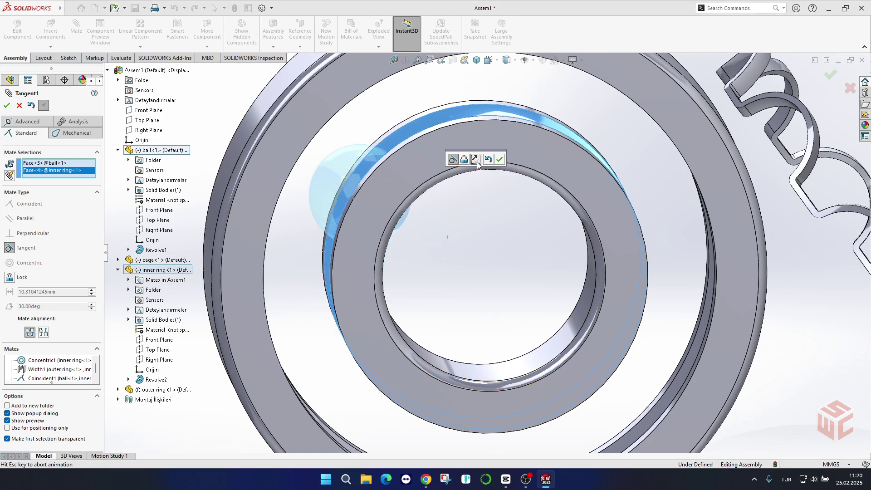
click(500, 160)
scroll(481, 249, up, 3)
scroll(491, 246, down, 1)
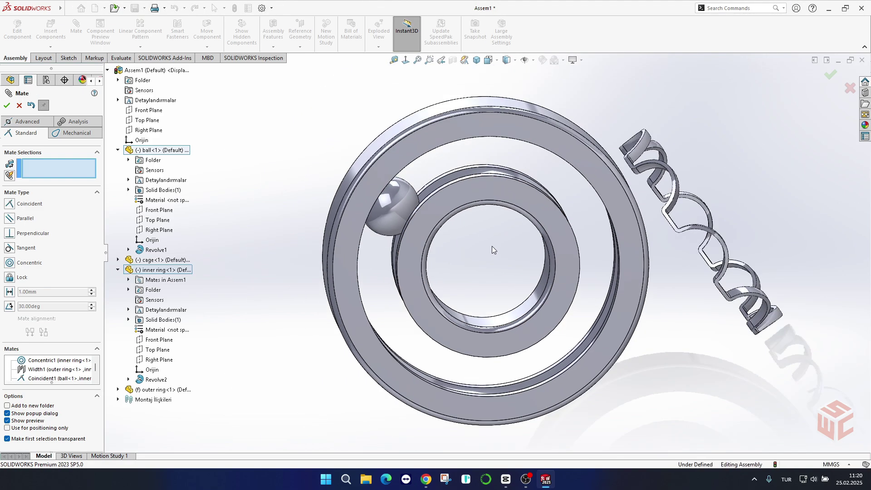
middle_drag(491, 246, 304, 205)
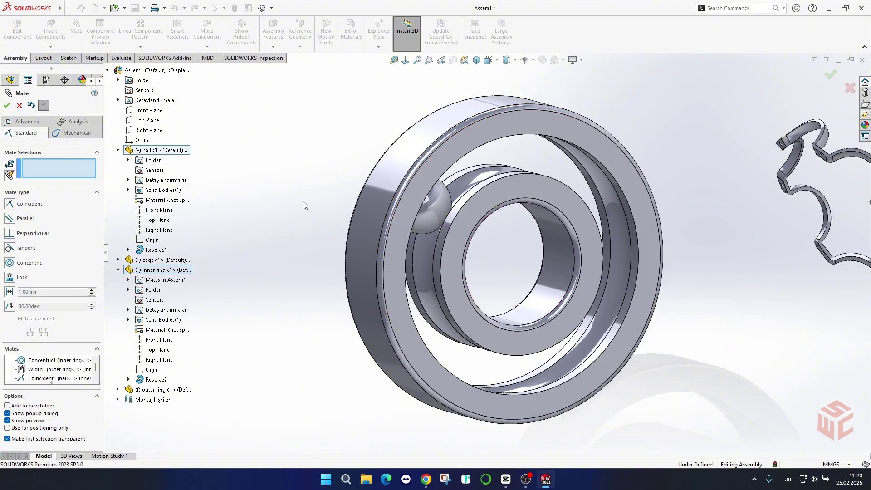
click(8, 107)
Set up a circular component pattern of the ball over 360°, using the outer ring's outer cylindrical face as the rotation reference.
middle_drag(619, 286, 607, 278)
drag(573, 249, 408, 178)
scroll(603, 263, up, 2)
scroll(592, 259, down, 2)
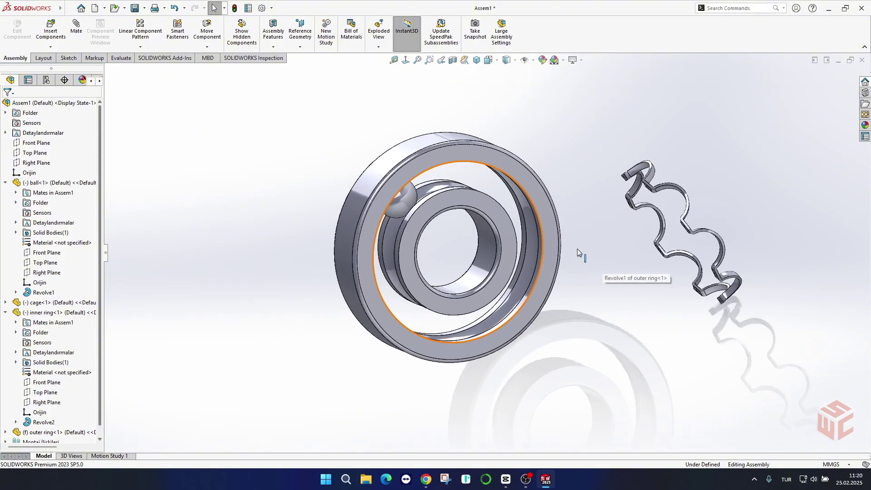
click(417, 62)
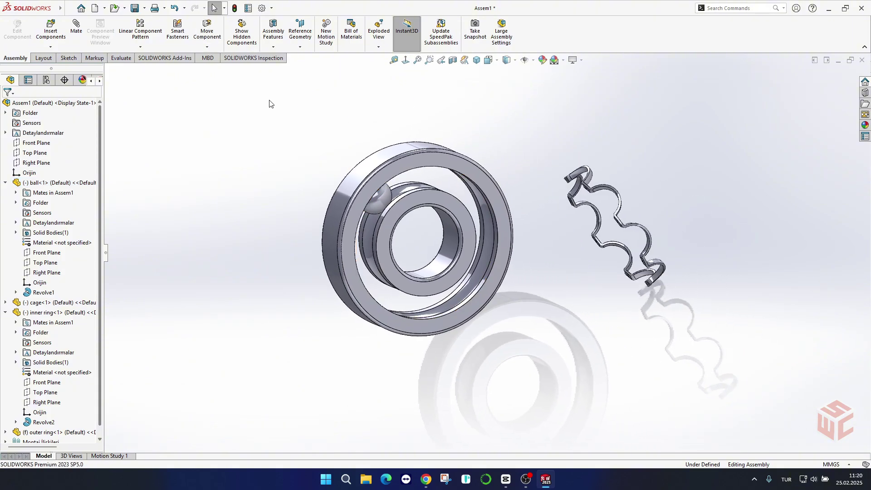
click(141, 47)
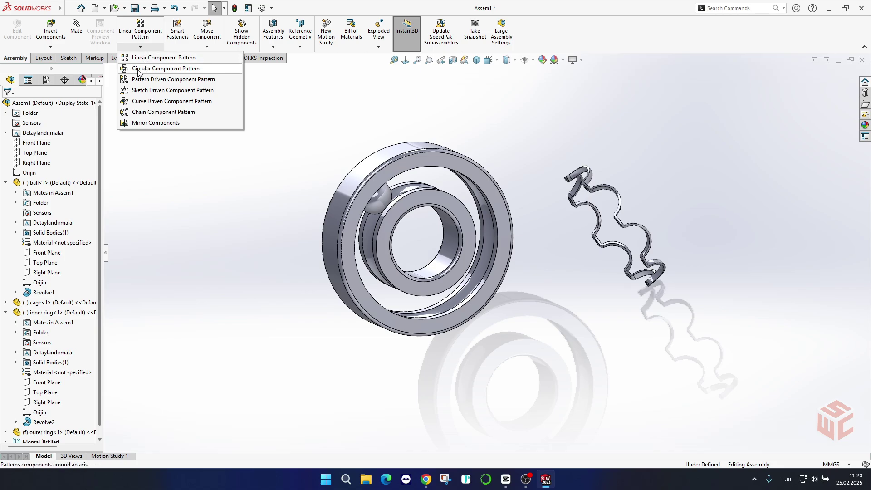
click(147, 69)
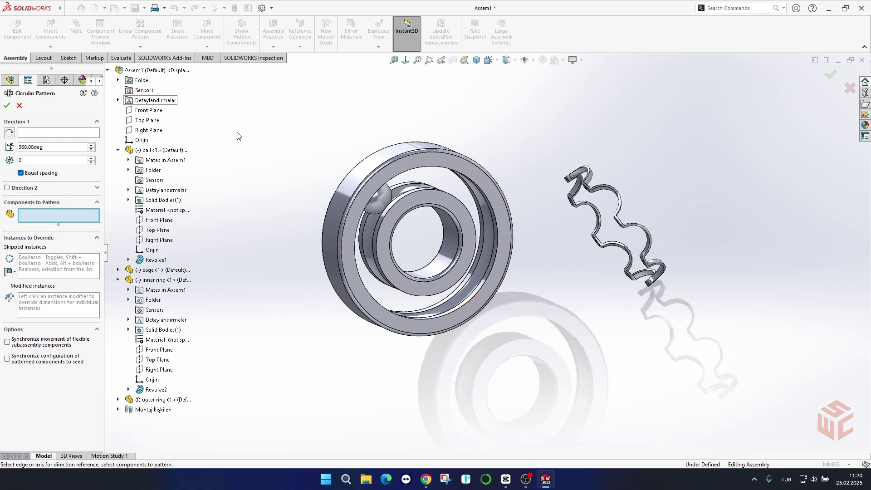
scroll(399, 209, down, 2)
scroll(398, 208, down, 2)
click(410, 207)
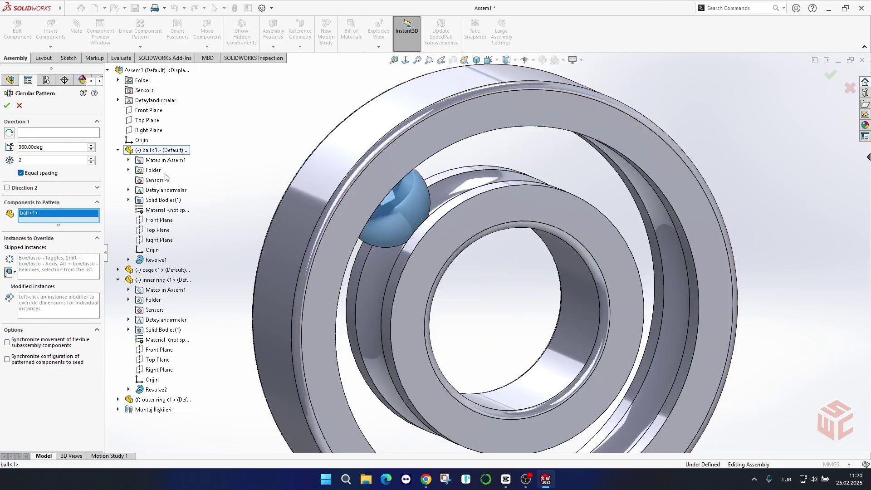
click(71, 133)
click(354, 152)
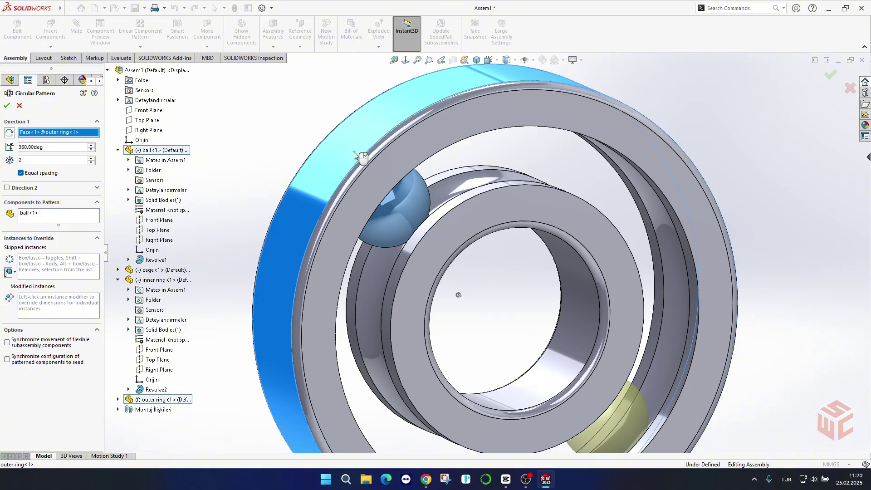
scroll(492, 254, up, 1)
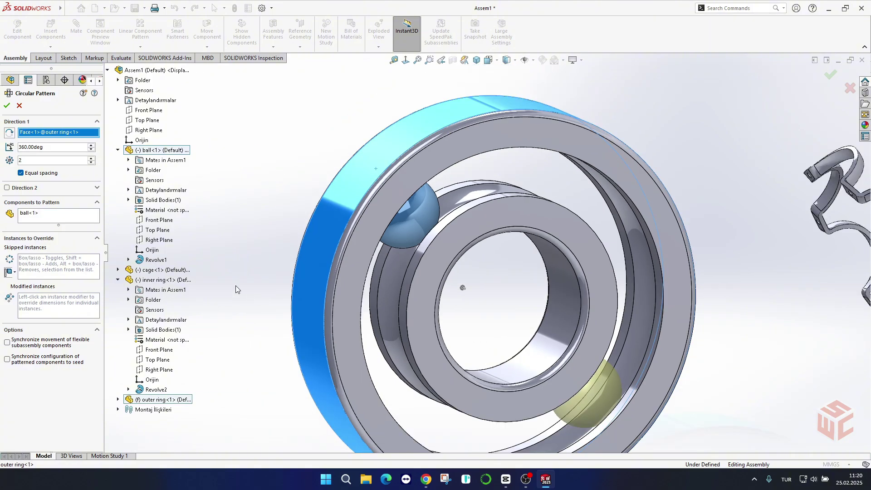
Set the ball's circular pattern to 8 instances and create it.
click(92, 159)
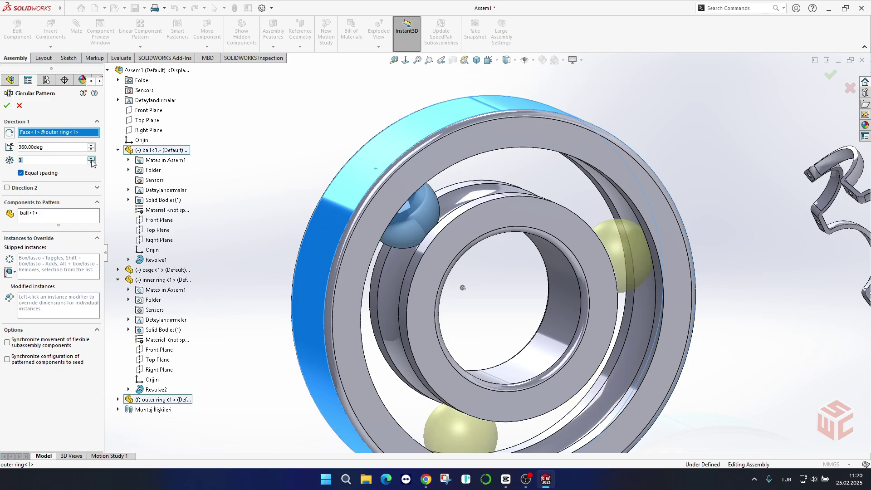
click(91, 159)
click(91, 159)
click(91, 158)
click(92, 158)
click(91, 160)
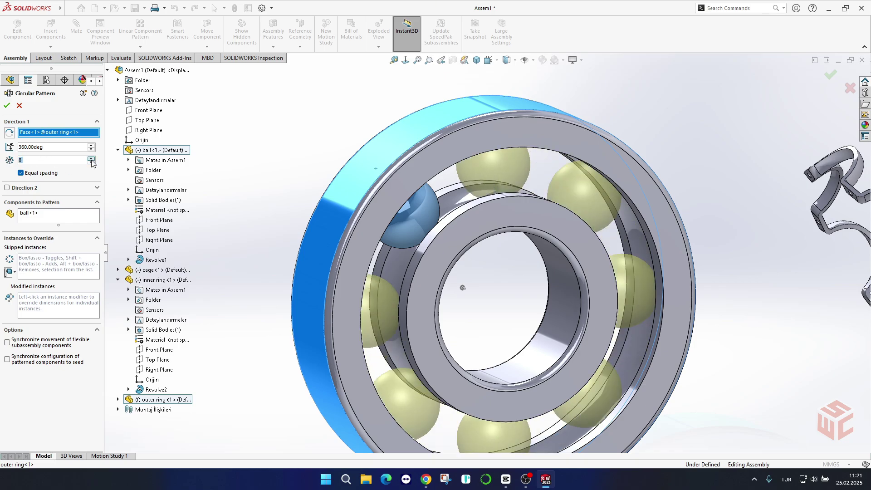
click(7, 107)
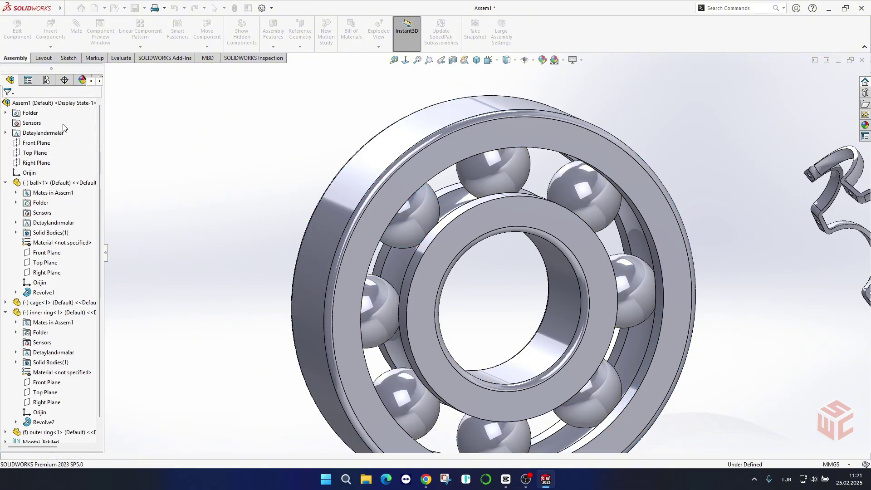
Move the cage closer to the assembled rings and balls.
middle_drag(615, 338, 559, 301)
drag(499, 319, 467, 300)
click(631, 336)
middle_drag(631, 336, 650, 334)
click(672, 242)
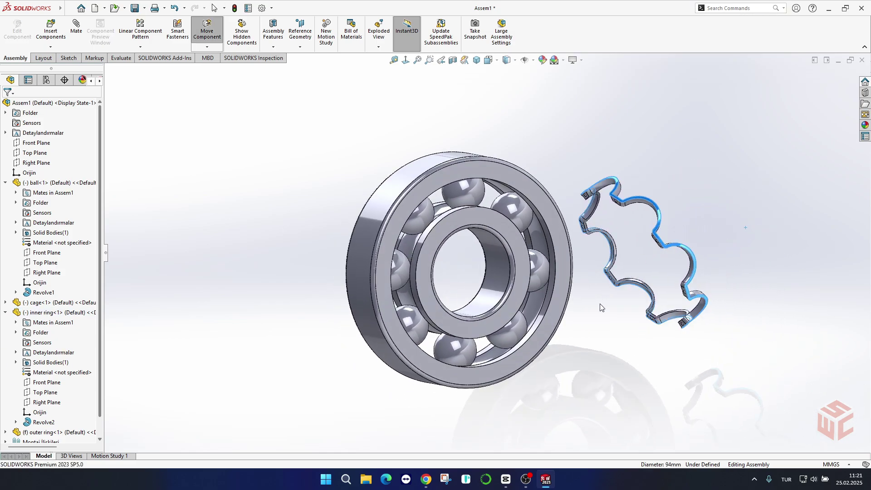
click(598, 309)
middle_drag(598, 309, 616, 333)
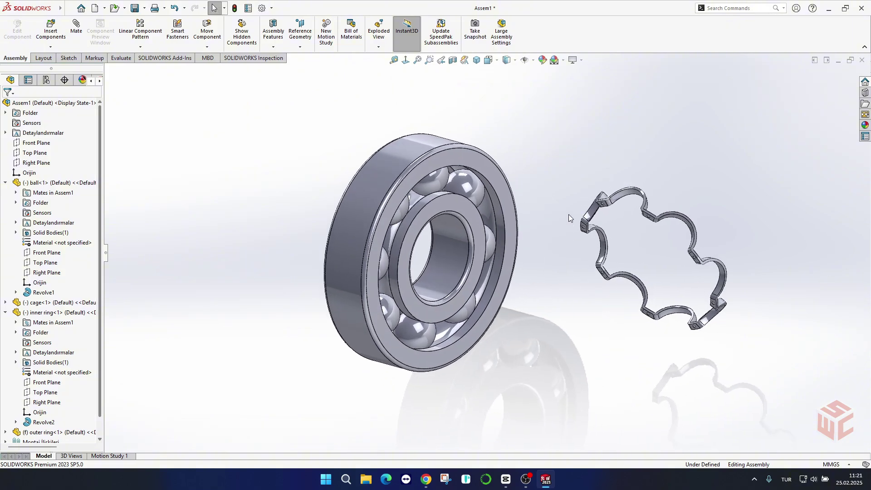
Show the temporary axes of the bearing and cage components.
click(532, 60)
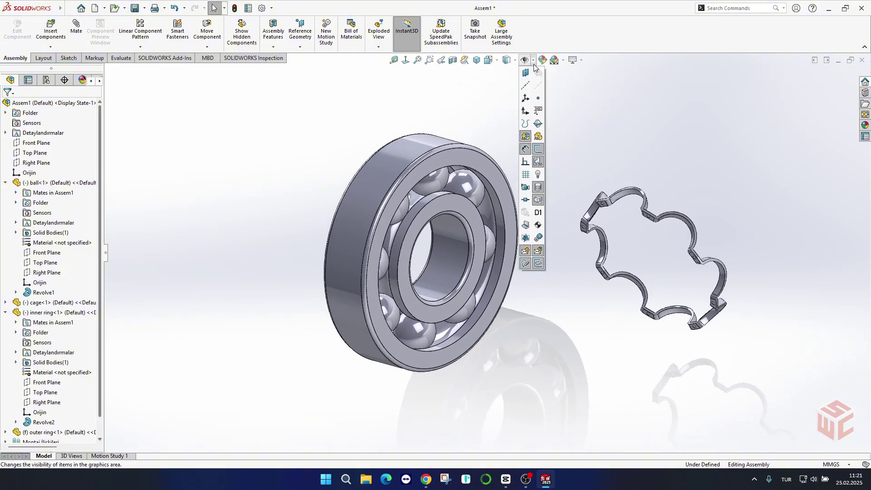
click(539, 86)
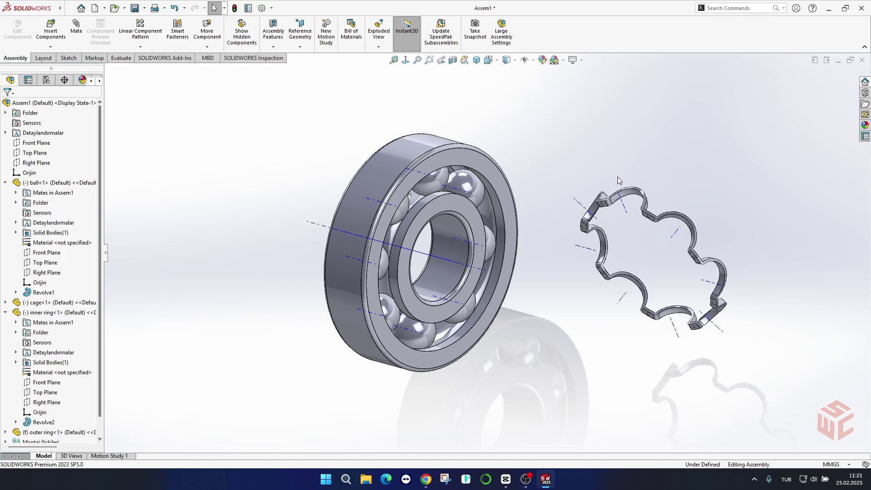
scroll(657, 277, down, 2)
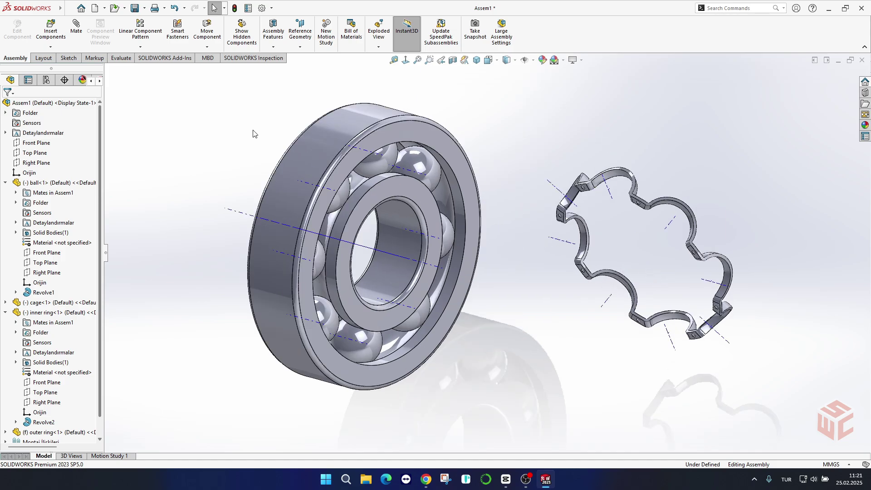
Add a coincident mate between the cage's central axis and the outer ring's axis.
click(76, 25)
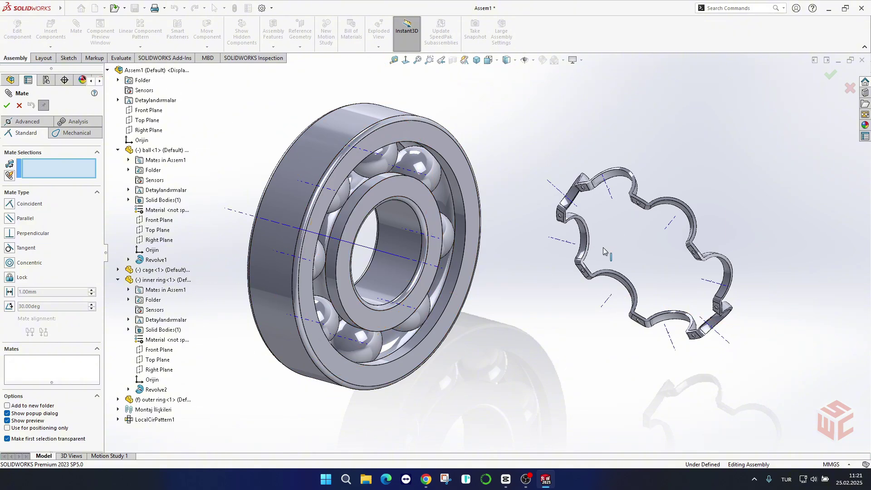
scroll(660, 263, down, 5)
scroll(616, 265, down, 5)
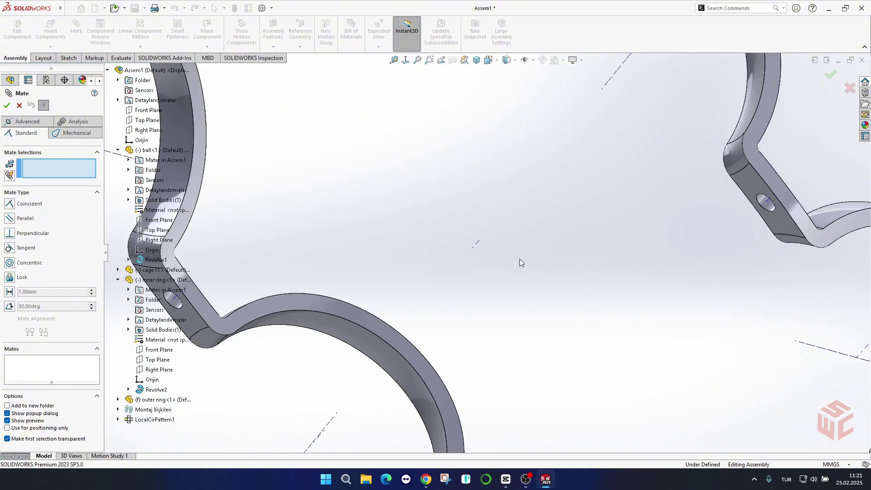
click(476, 249)
scroll(476, 250, up, 8)
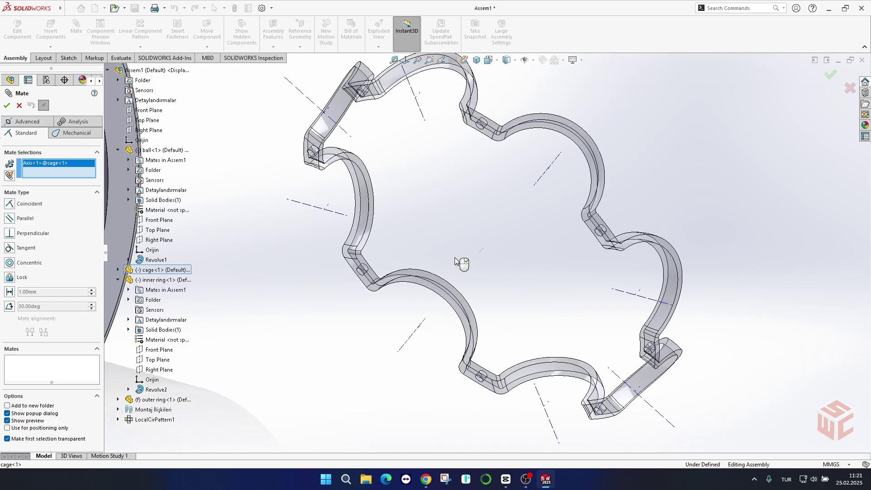
scroll(338, 272, up, 3)
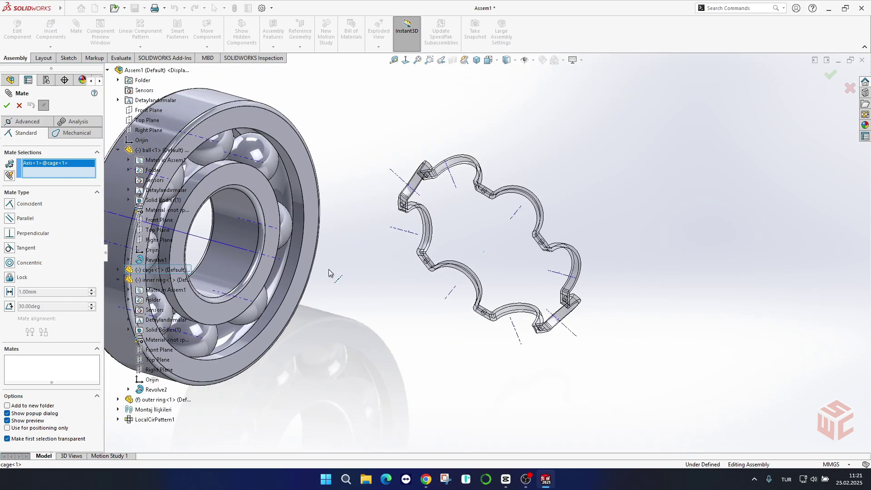
click(250, 253)
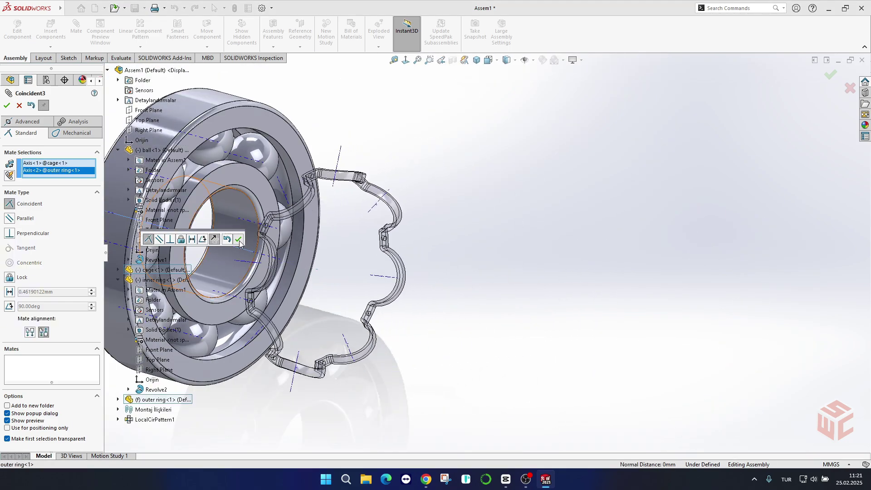
click(240, 244)
Mate a curved pocket face of the cage concentric with one of the patterned balls and finish mating.
scroll(279, 251, up, 3)
scroll(350, 262, down, 5)
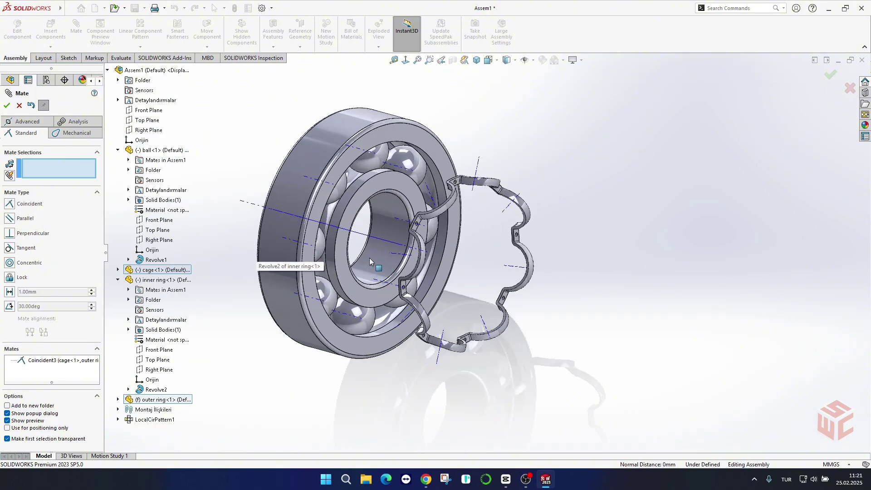
middle_drag(393, 242, 496, 264)
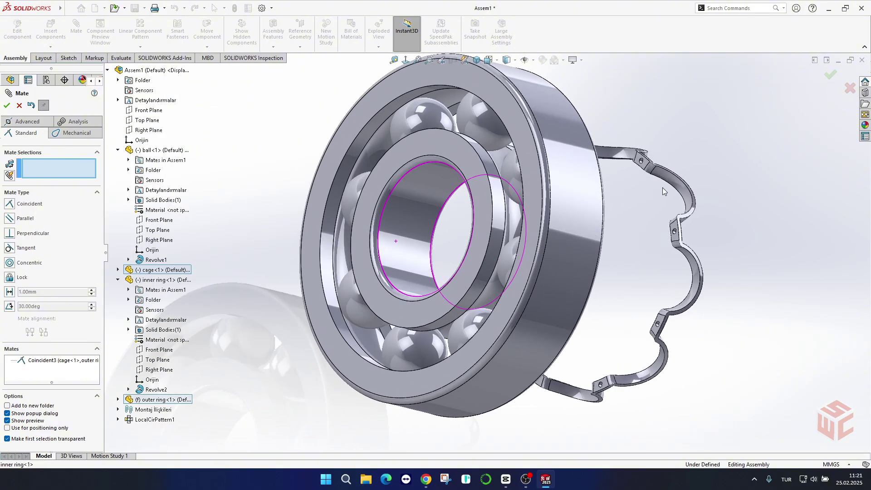
click(687, 196)
middle_drag(687, 196, 573, 178)
click(573, 178)
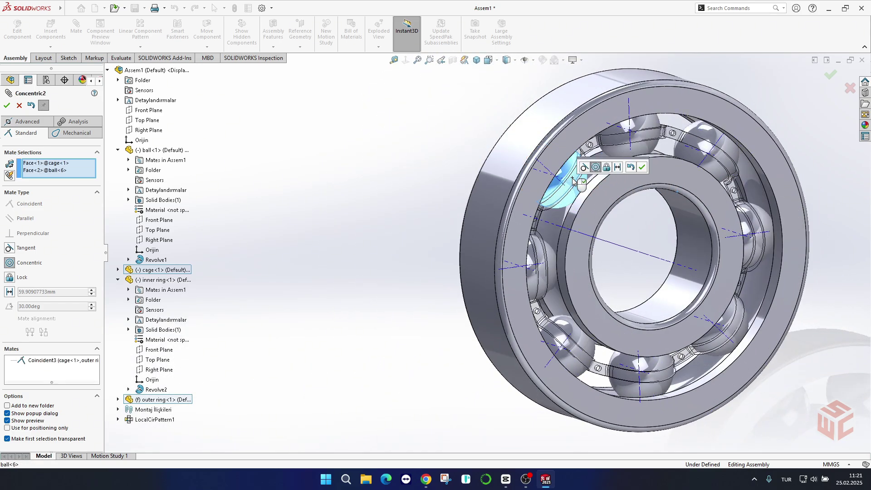
click(642, 168)
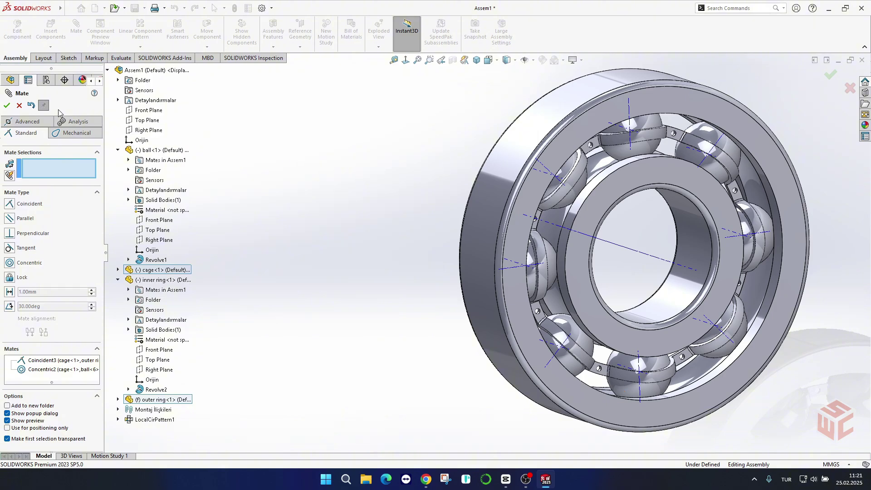
click(3, 108)
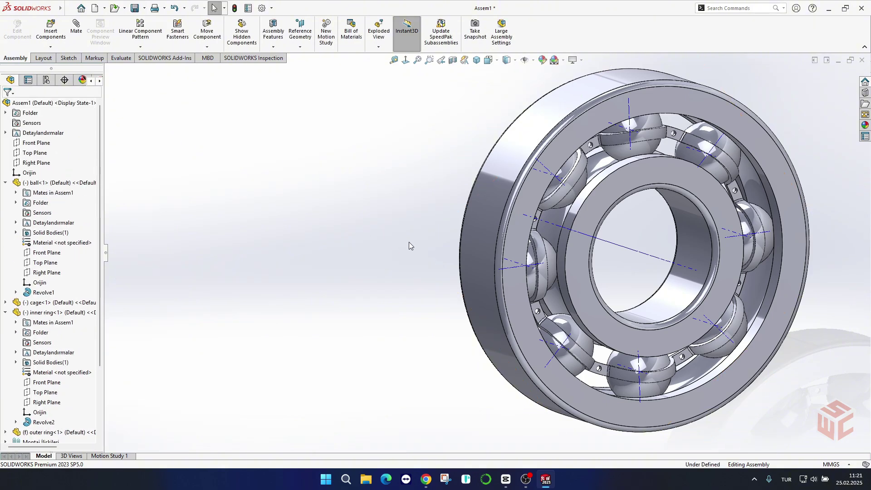
Hide the temporary axes and fit the bearing assembly in view.
click(531, 60)
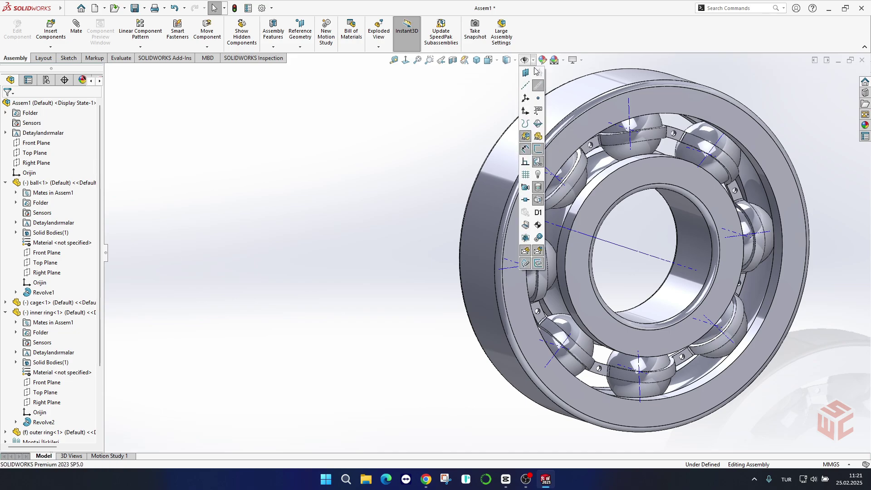
click(539, 86)
click(478, 123)
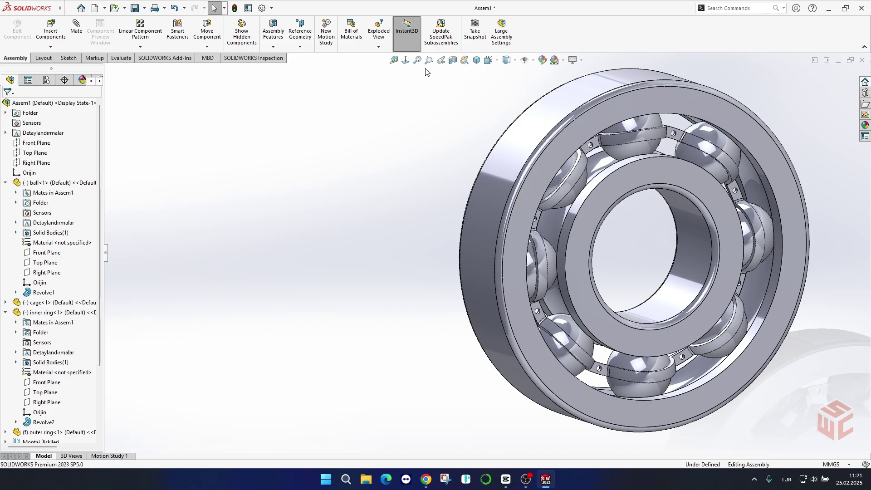
click(417, 61)
scroll(511, 255, down, 2)
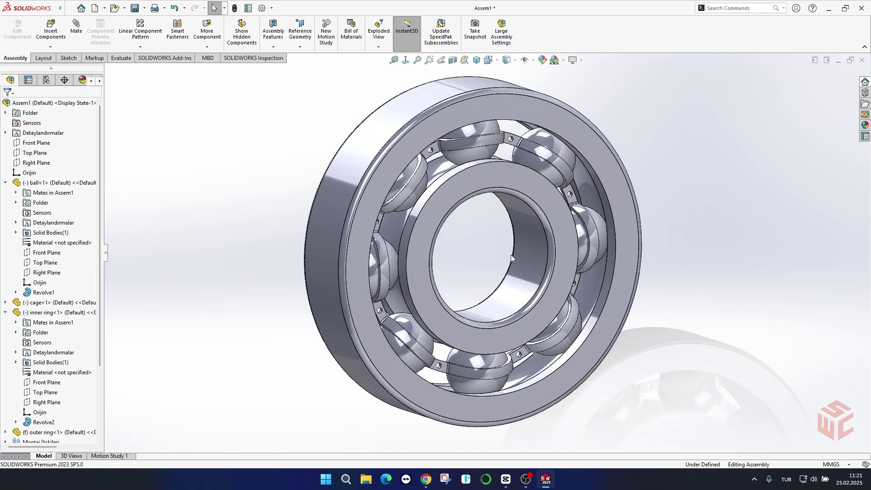
Mirror the cage component about its own flat mating face to create the opposite cage half.
middle_drag(511, 255, 282, 253)
scroll(659, 233, down, 2)
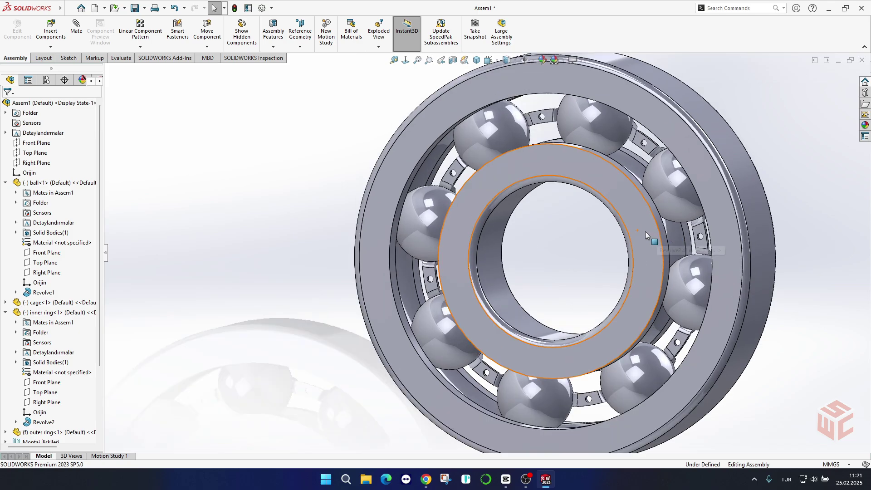
click(141, 47)
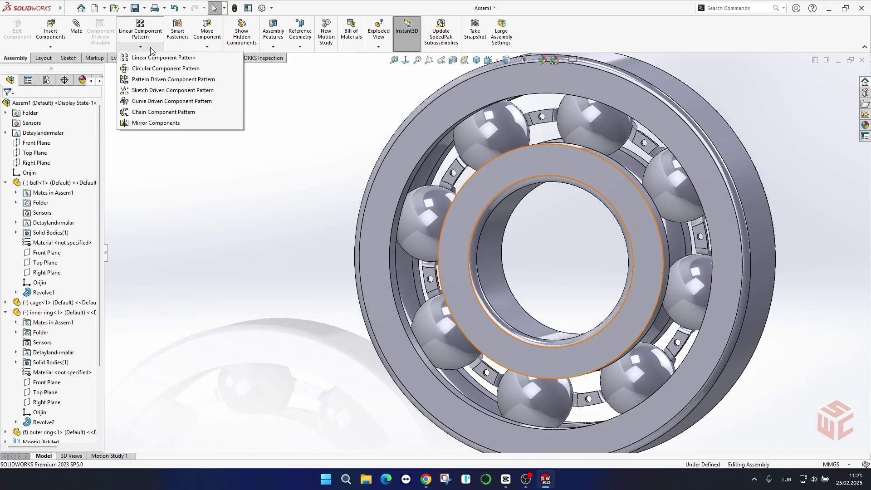
click(170, 124)
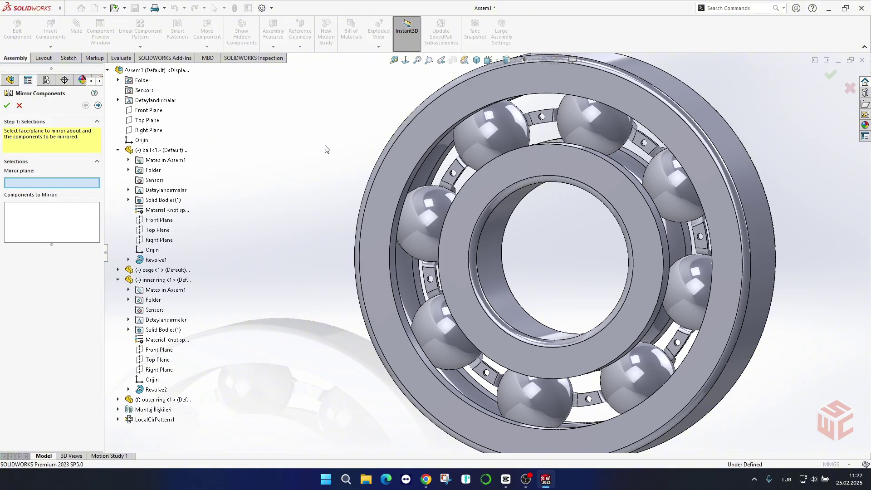
click(550, 120)
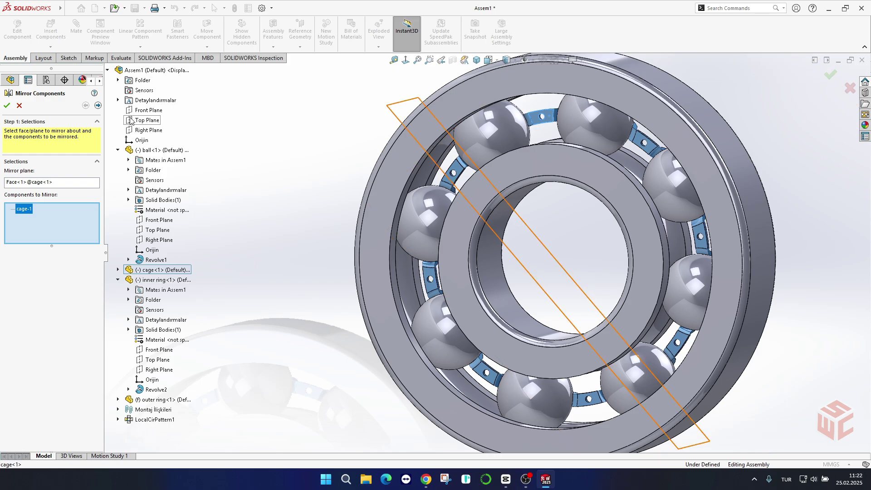
click(98, 105)
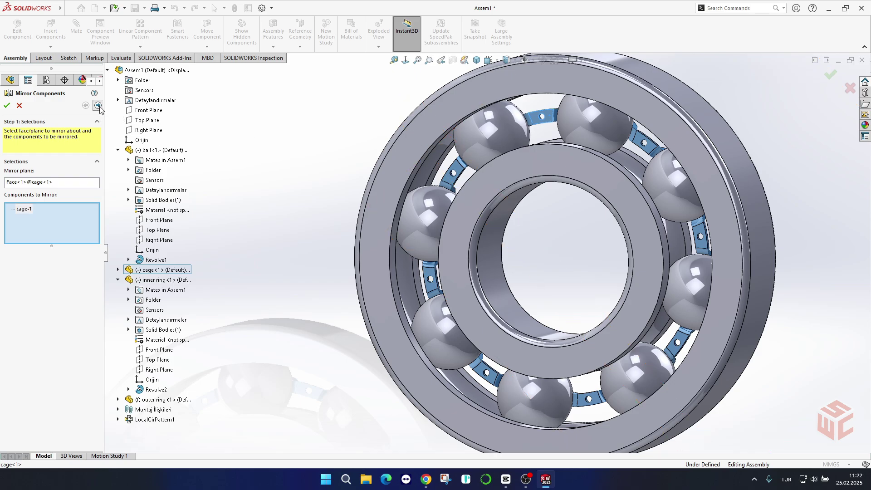
click(6, 106)
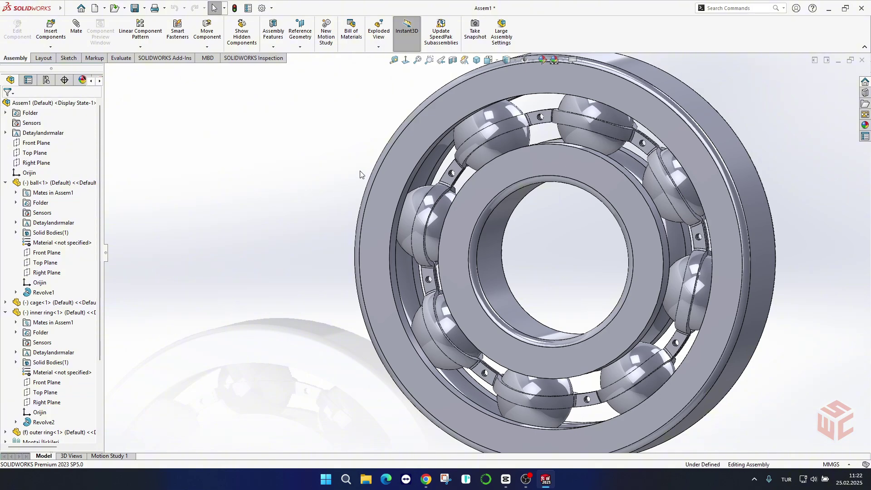
Add in Toolbox from the Design Library so that standard fasteners can be placed in the cage holes.
scroll(414, 73, up, 4)
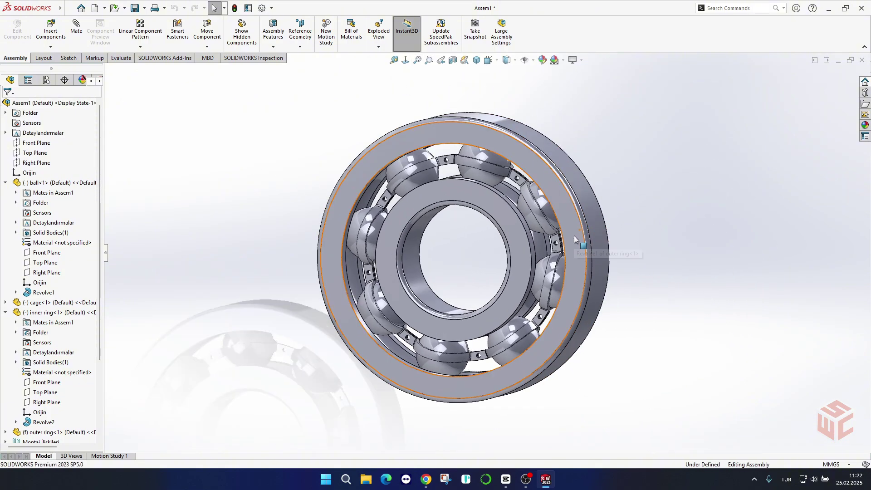
scroll(524, 244, down, 3)
middle_drag(488, 254, 475, 270)
scroll(501, 200, down, 6)
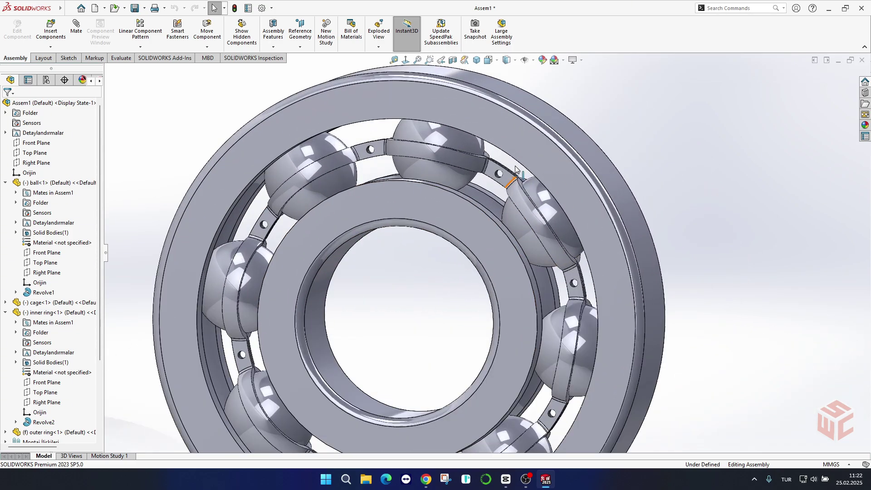
scroll(501, 199, down, 3)
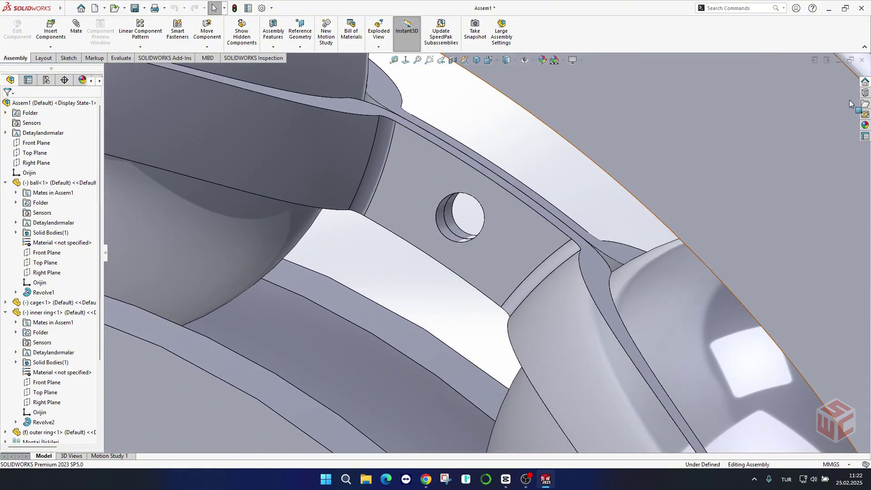
click(867, 94)
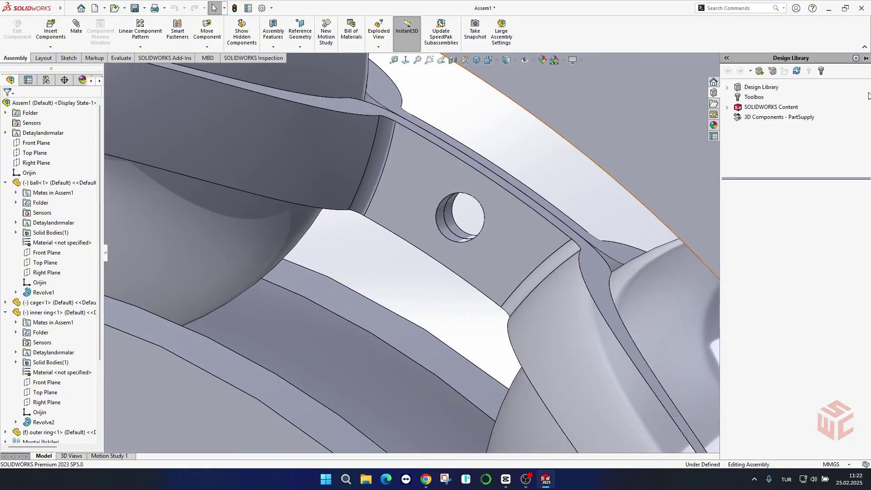
click(757, 97)
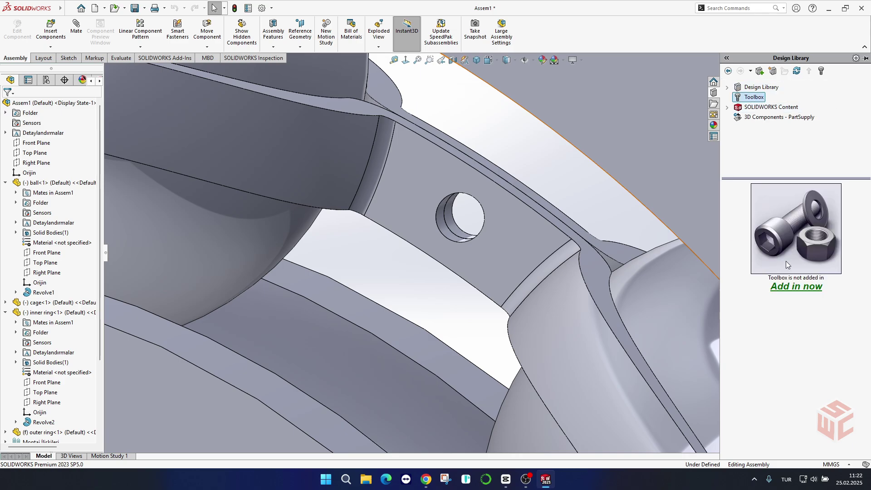
click(795, 293)
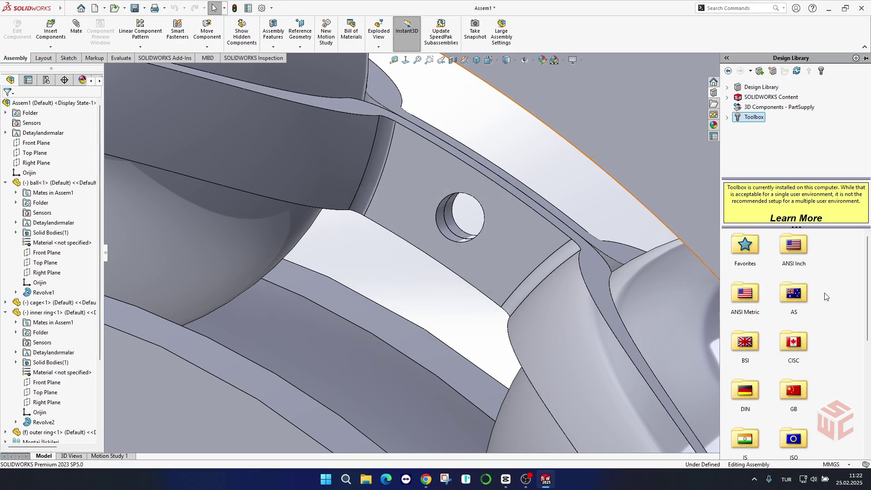
Insert a DIN 660 round head rivet from the DIN pins and rivets library into a cage hole.
scroll(826, 297, down, 3)
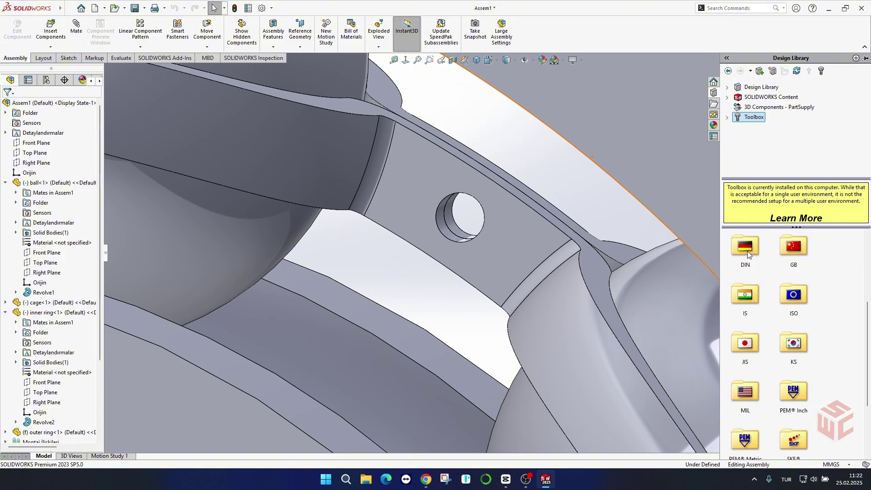
double_click(740, 265)
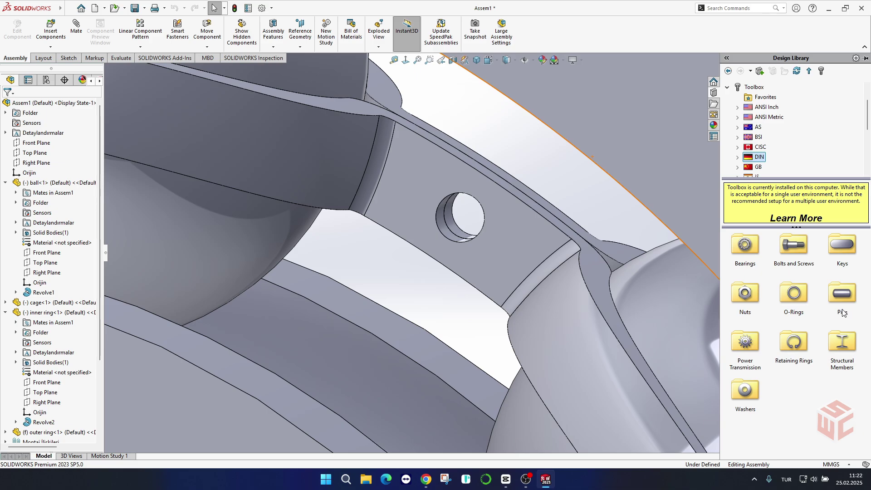
click(843, 296)
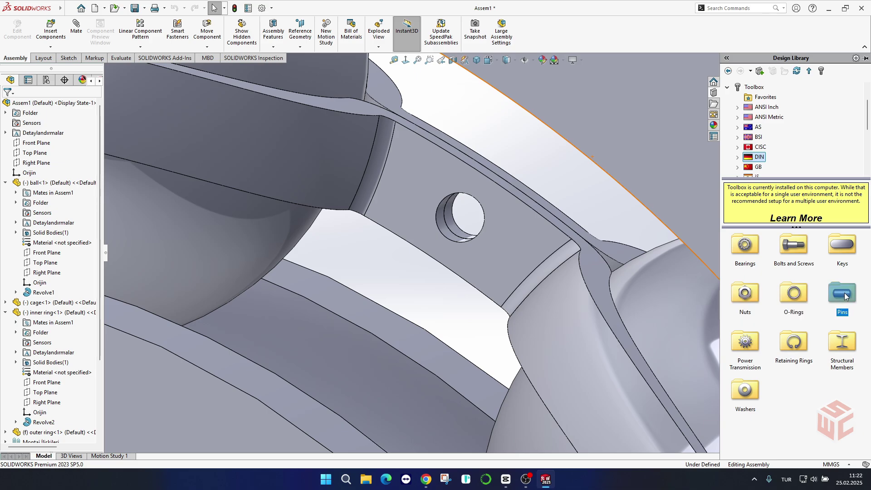
double_click(844, 295)
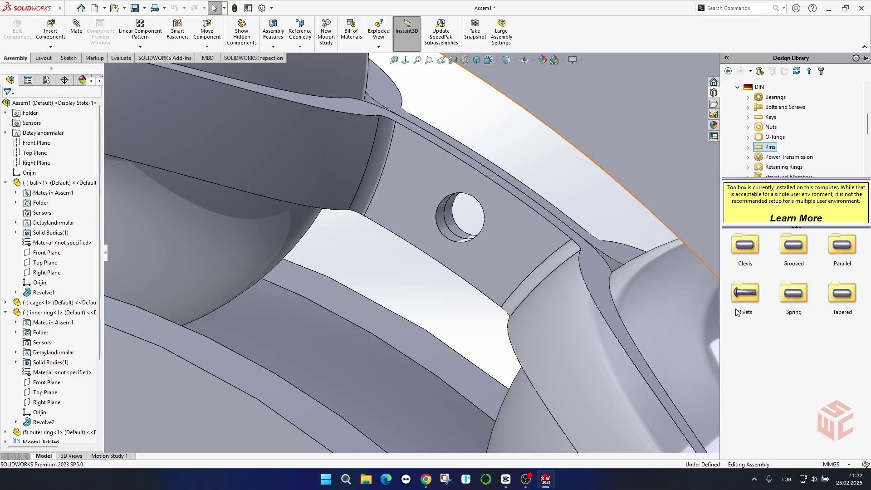
double_click(746, 295)
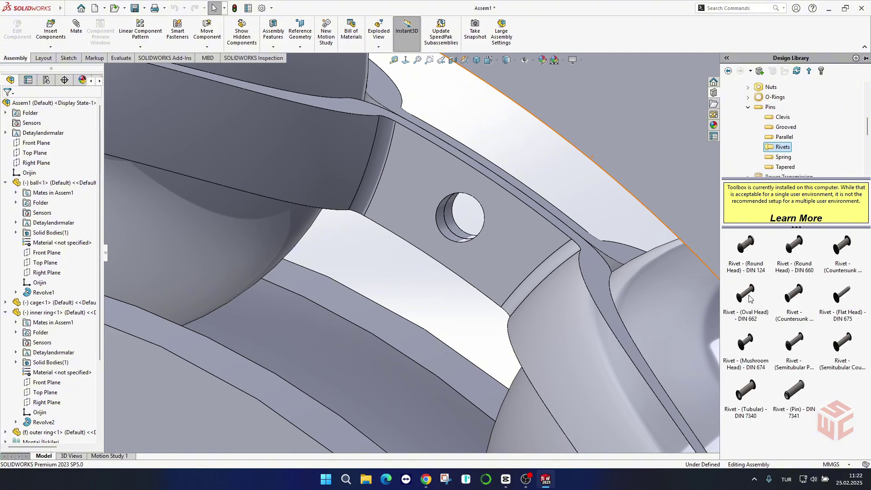
click(792, 253)
drag(791, 253, 478, 238)
scroll(479, 239, up, 5)
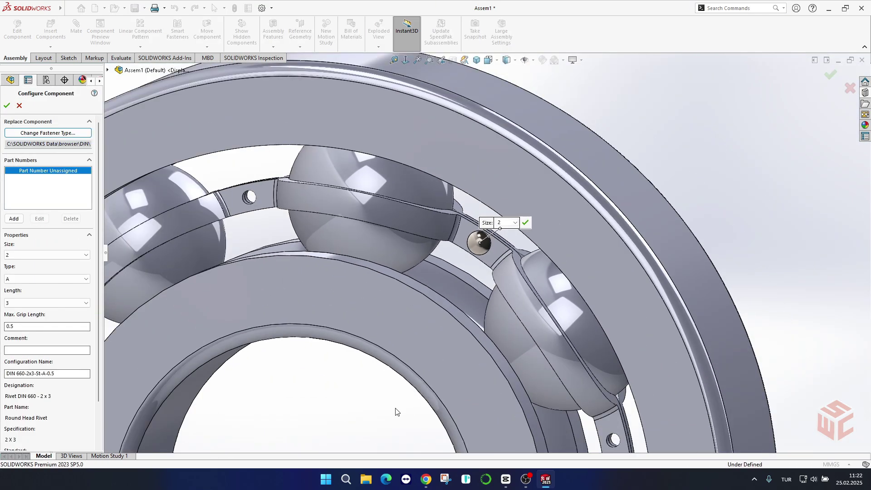
Set the inserted rivet's length to 6, keeping size 2 and type A.
middle_drag(396, 412, 396, 314)
scroll(457, 251, down, 3)
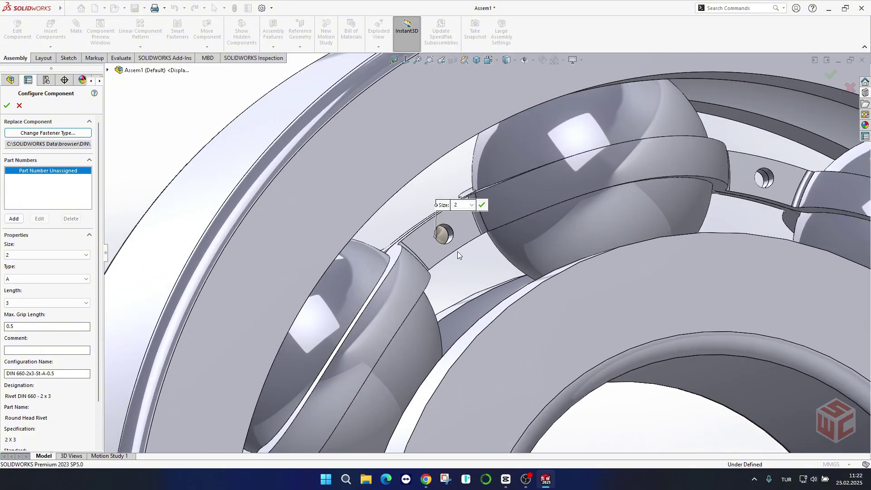
scroll(457, 251, down, 3)
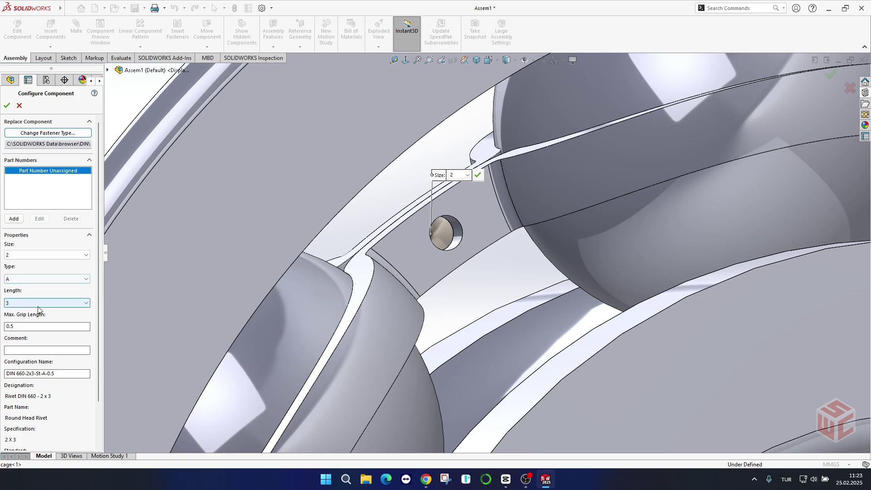
click(49, 303)
click(28, 329)
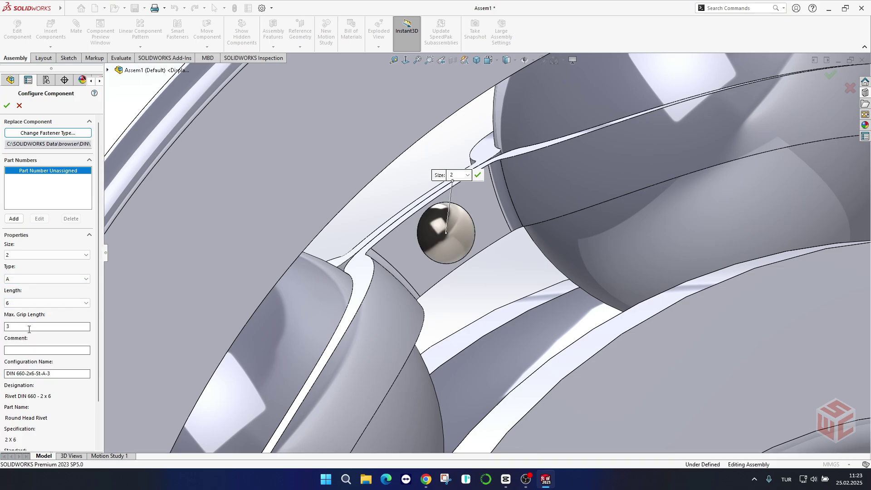
scroll(304, 330, up, 6)
middle_drag(451, 325, 408, 288)
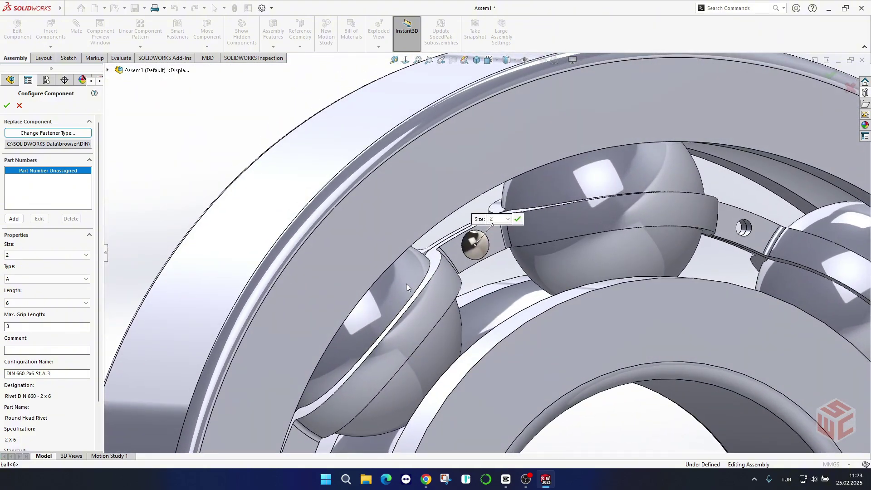
Accept the configured rivet and finish inserting fasteners.
click(7, 106)
click(6, 106)
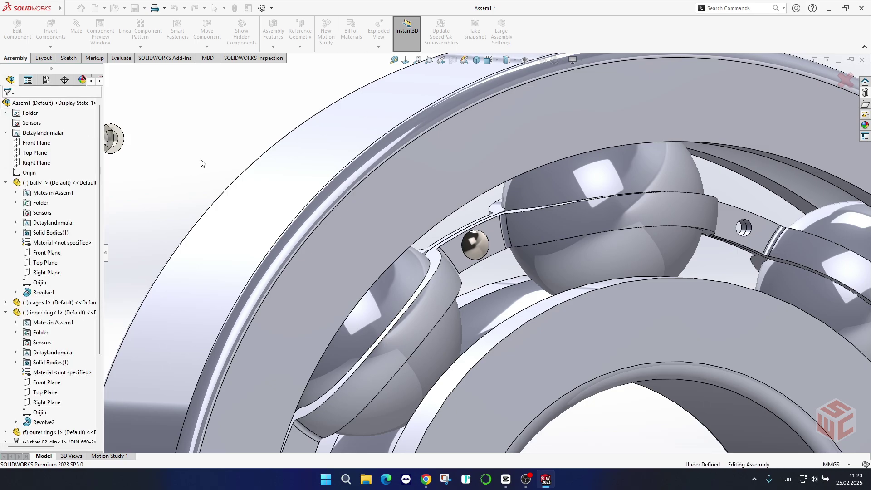
scroll(562, 350, up, 5)
middle_drag(549, 361, 523, 343)
scroll(529, 351, up, 3)
scroll(550, 378, down, 2)
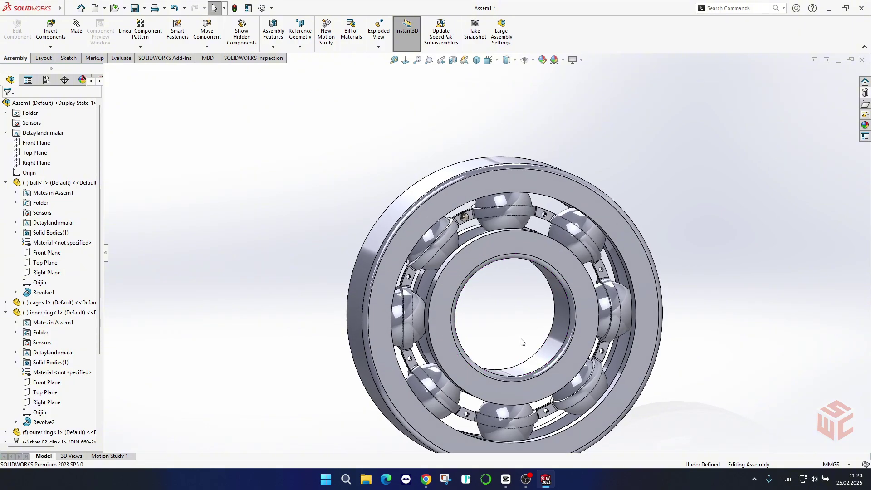
Create a circular component pattern of the rivet about the outer ring's cylindrical face, with 8 equally spaced instances over 360 degrees.
click(144, 47)
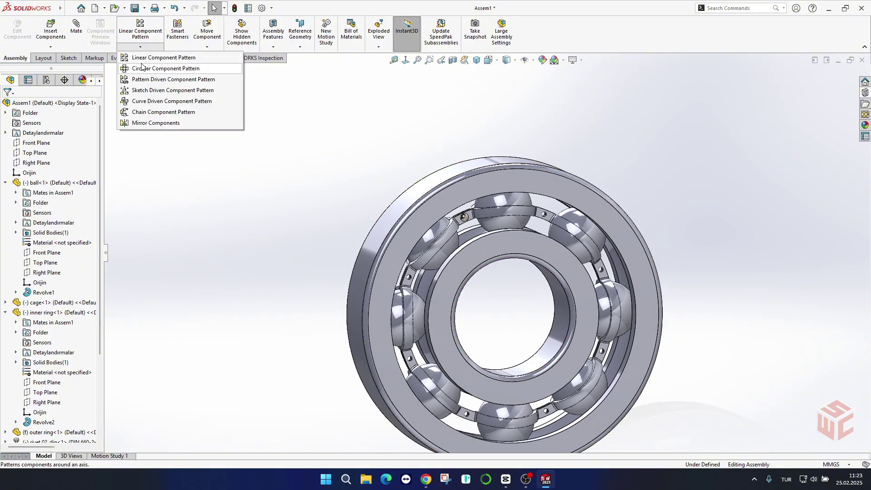
click(146, 69)
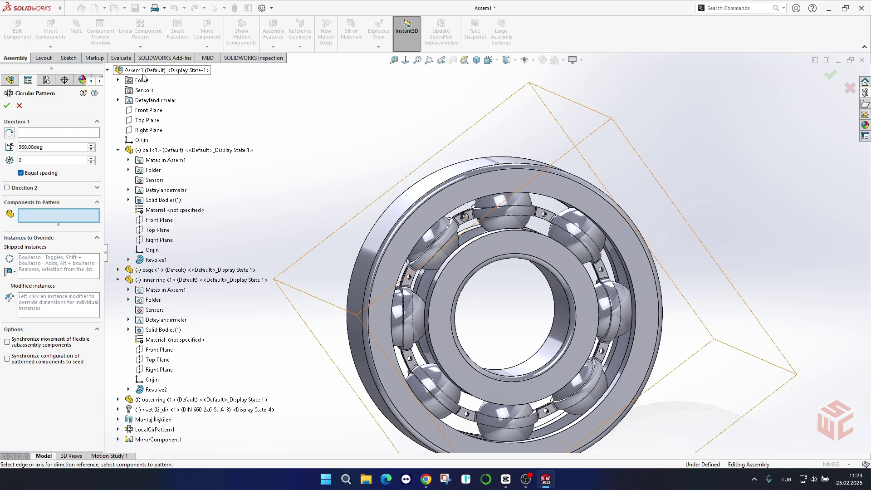
scroll(472, 222, down, 5)
click(467, 224)
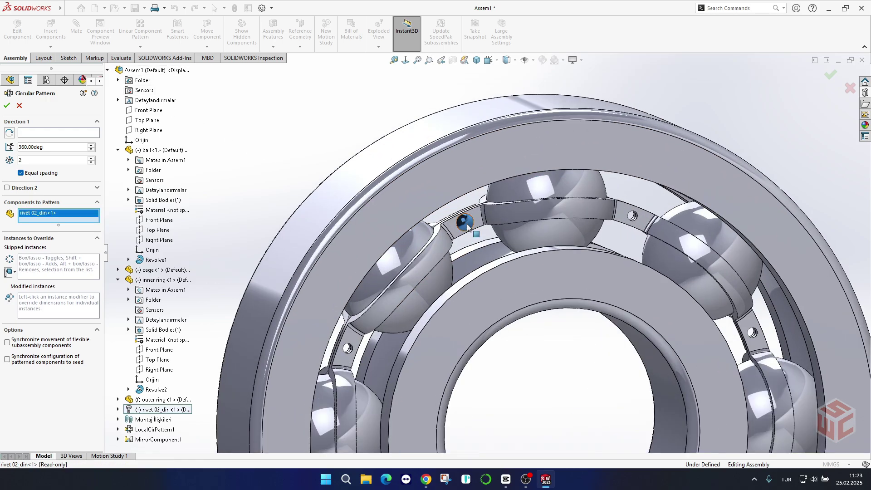
click(54, 133)
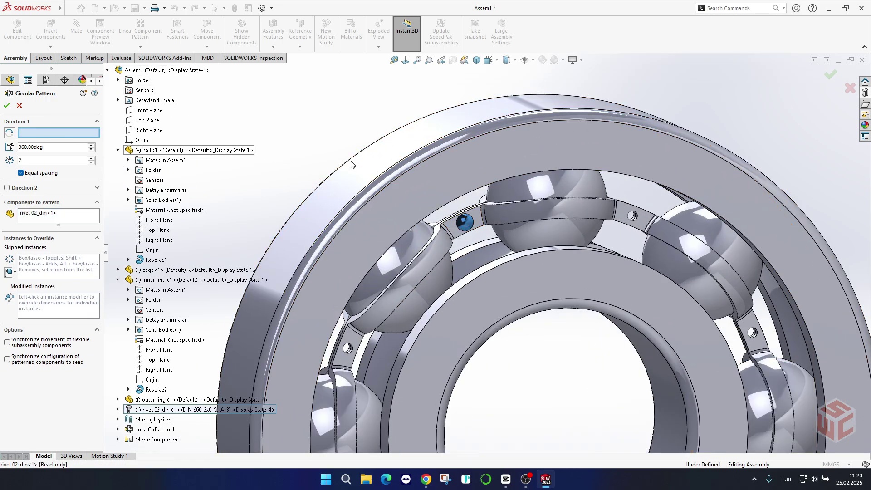
click(386, 160)
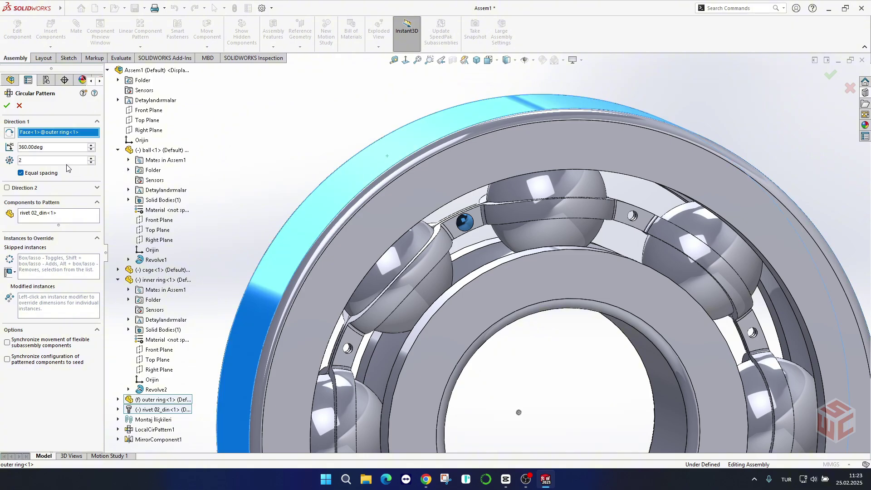
click(91, 158)
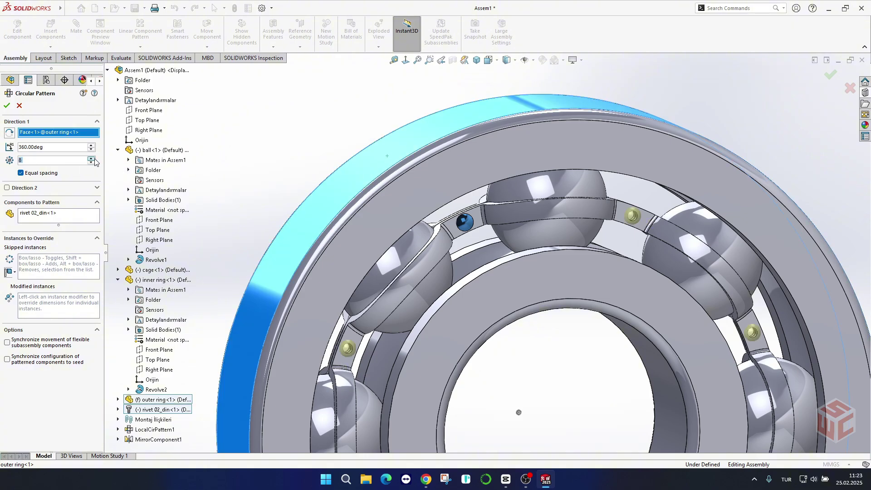
click(7, 105)
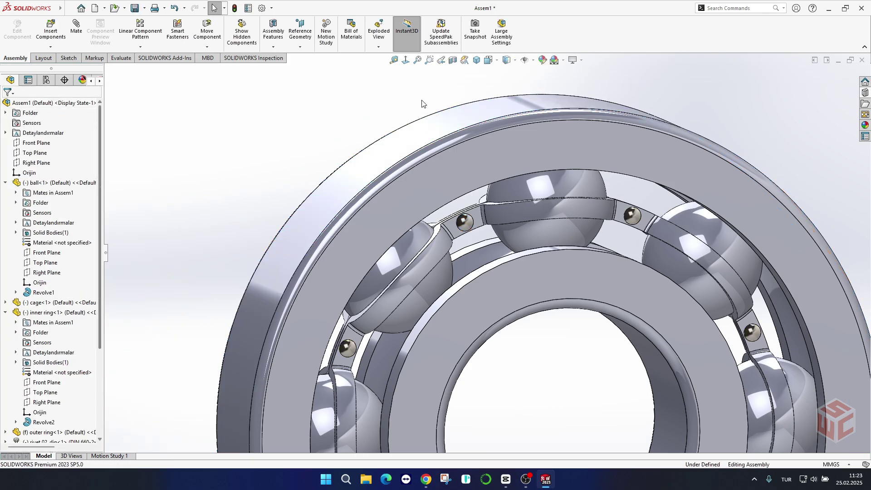
Raise the assembly document's shaded and draft quality image resolution to the highest setting.
click(418, 62)
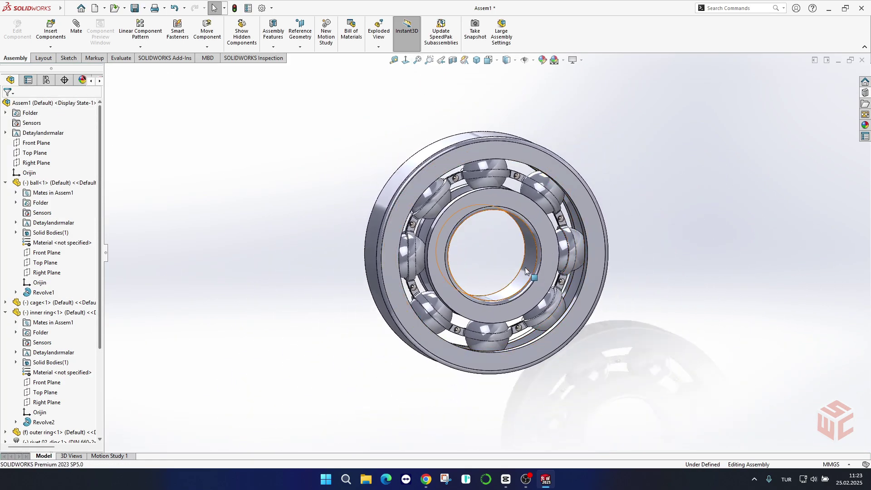
middle_drag(526, 271, 505, 292)
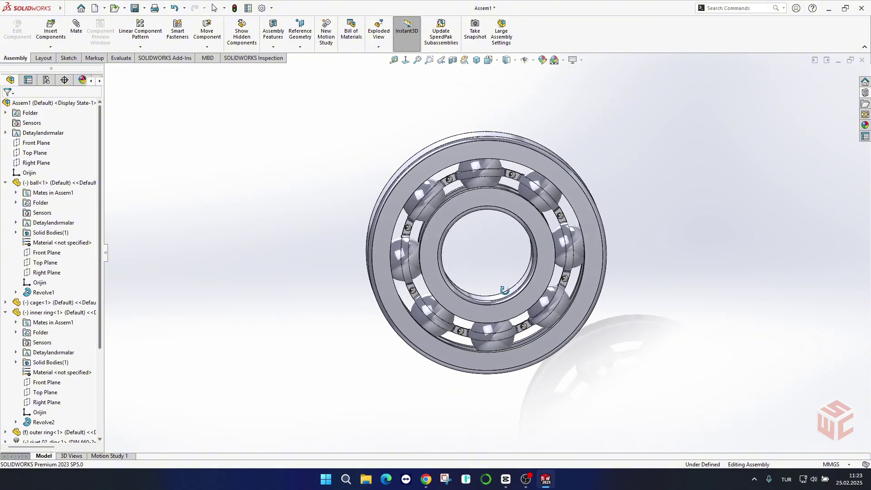
click(428, 60)
drag(483, 208, 518, 224)
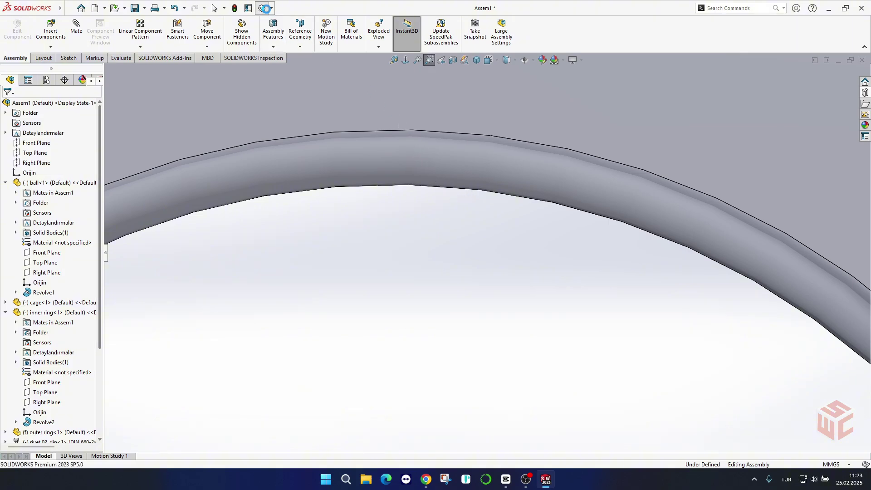
click(264, 8)
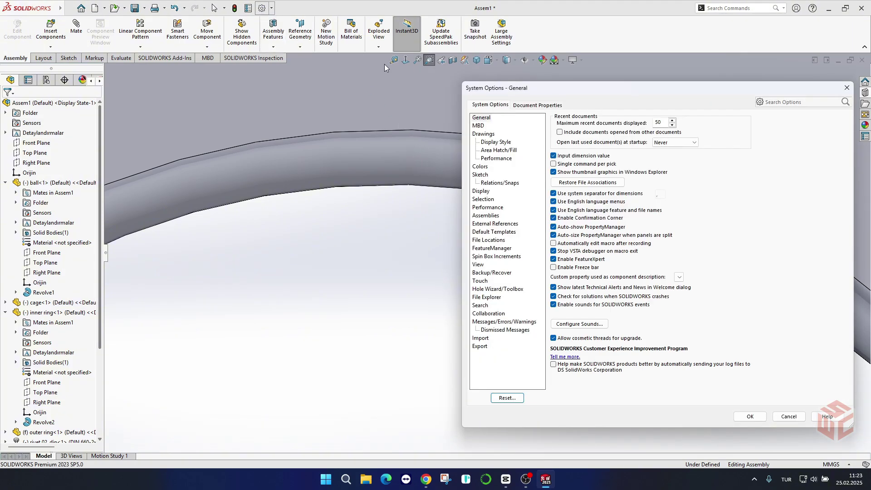
click(538, 105)
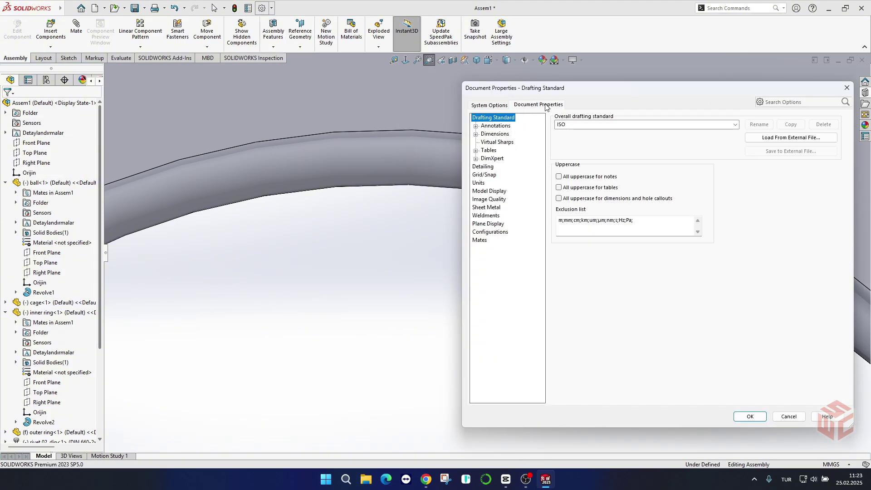
click(493, 200)
drag(631, 132, 724, 132)
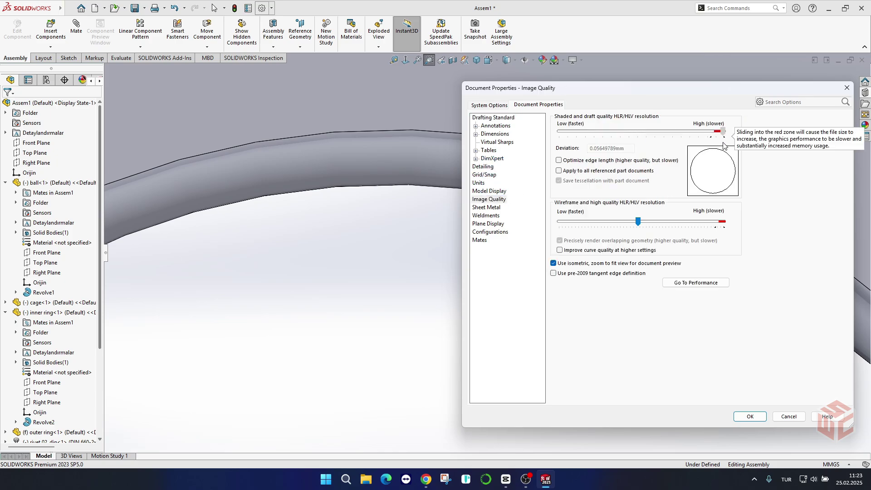
click(762, 416)
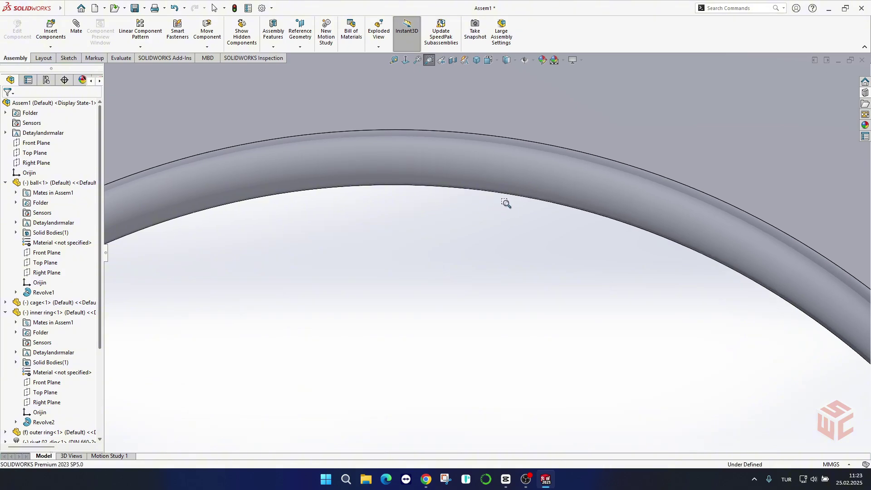
Apply the brushed steel appearance from the Metal > Steel library to the whole bearing assembly.
click(417, 61)
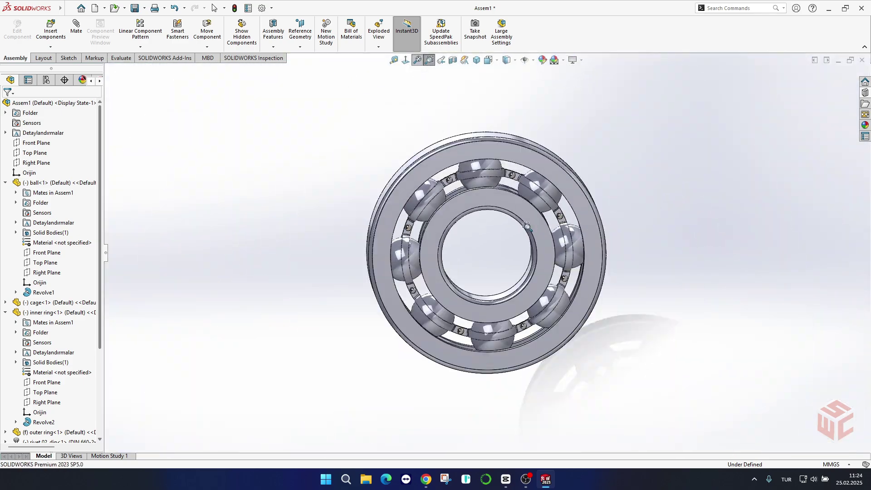
middle_drag(531, 244, 315, 276)
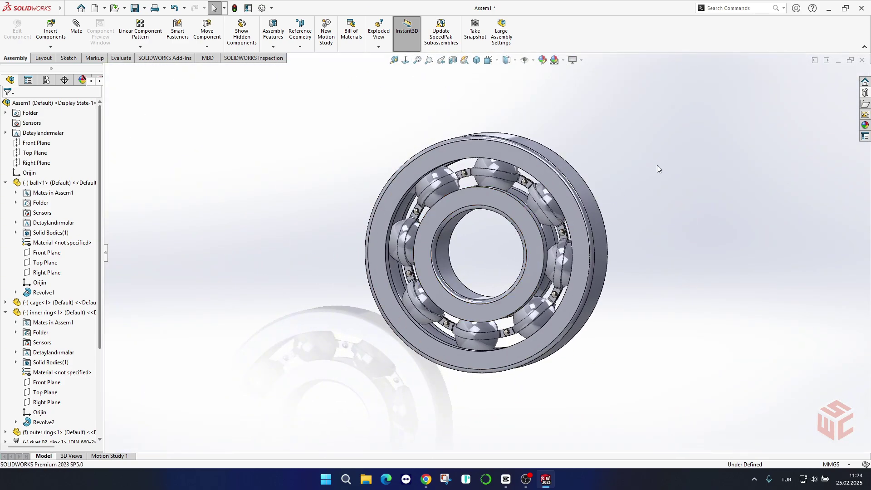
click(865, 125)
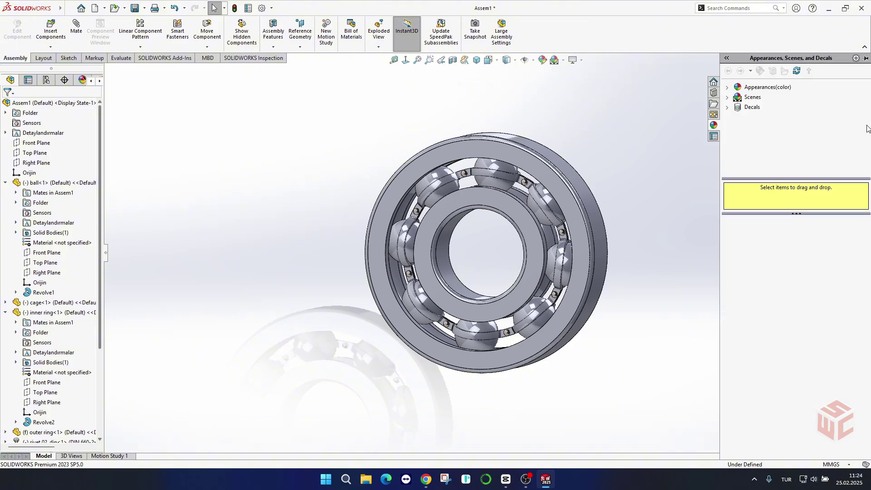
click(728, 88)
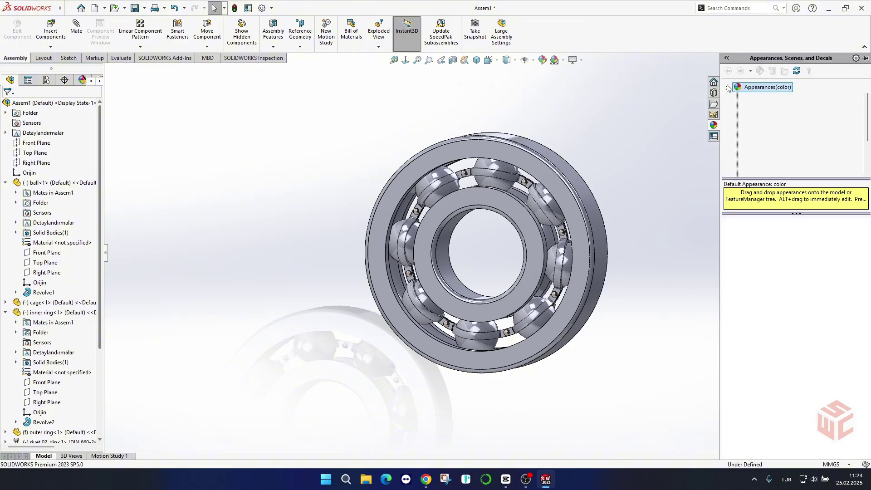
click(738, 108)
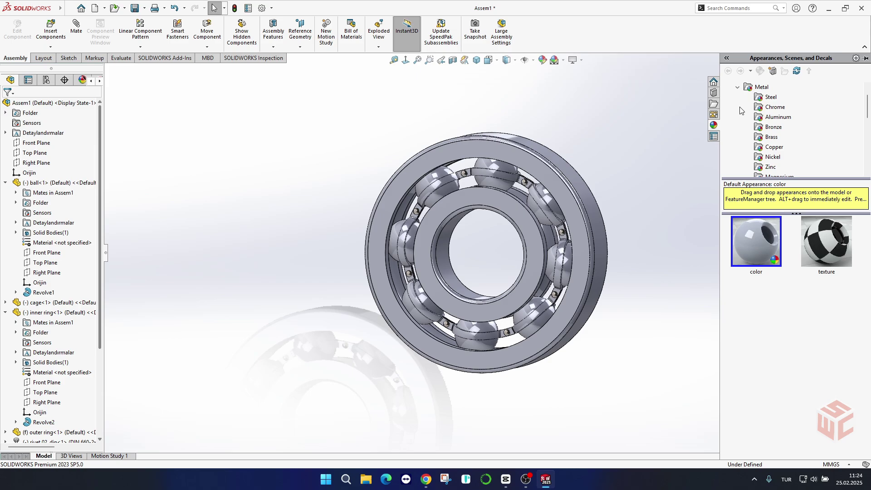
click(771, 97)
double_click(826, 237)
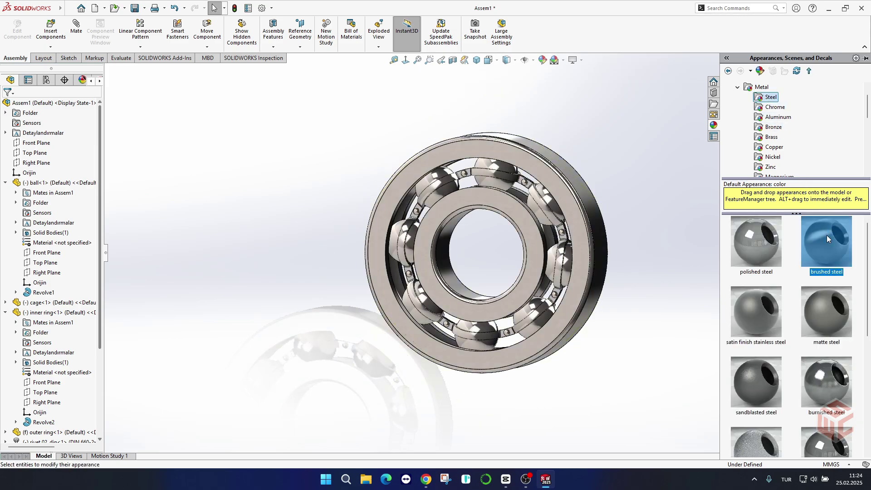
Turn on Ambient Occlusion for the assembly display.
mouse_move(630, 241)
middle_down()
mouse_move(619, 252)
mouse_move(628, 254)
mouse_move(620, 251)
middle_up()
click(582, 61)
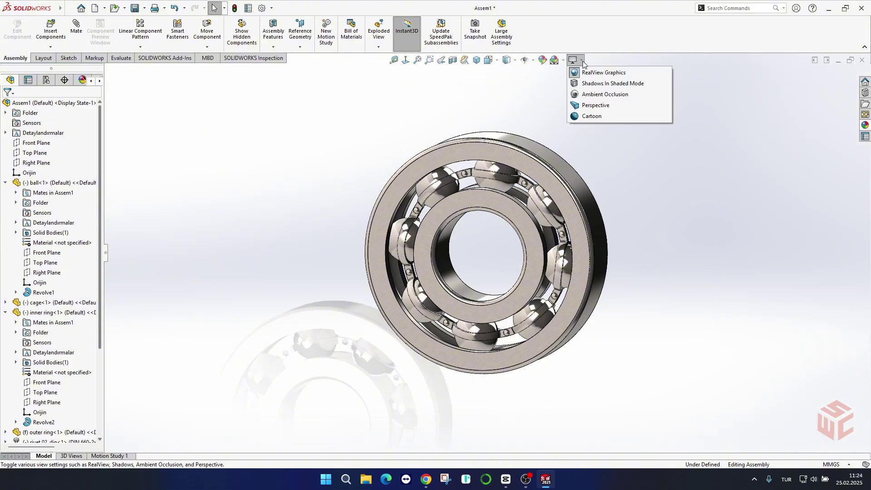
click(593, 95)
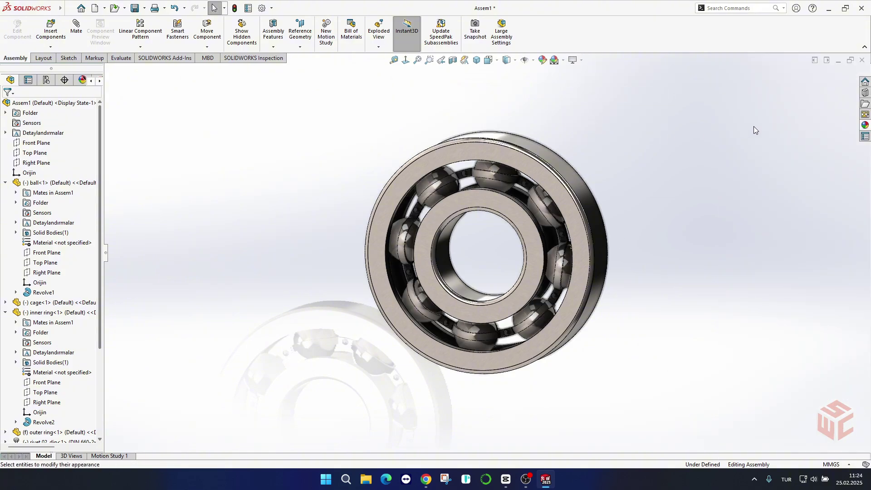
Apply the brushed chromium appearance from the Metal > Chrome library to the whole bearing assembly.
click(864, 125)
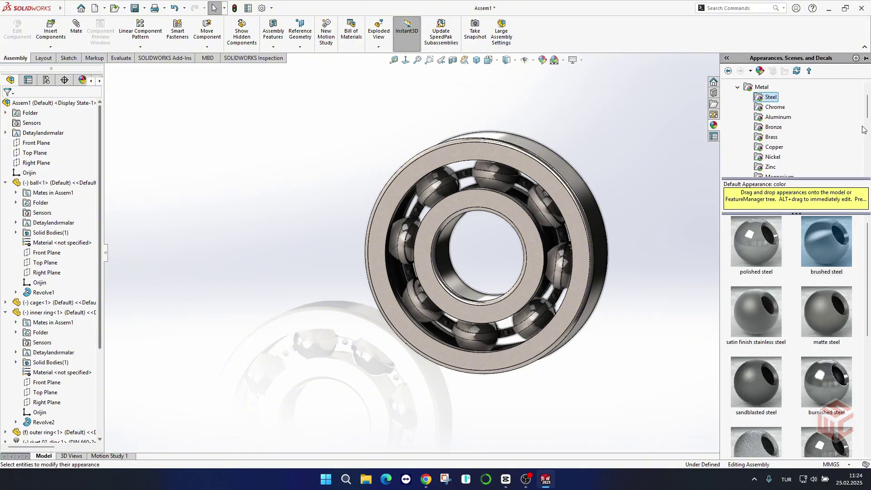
click(772, 110)
click(819, 234)
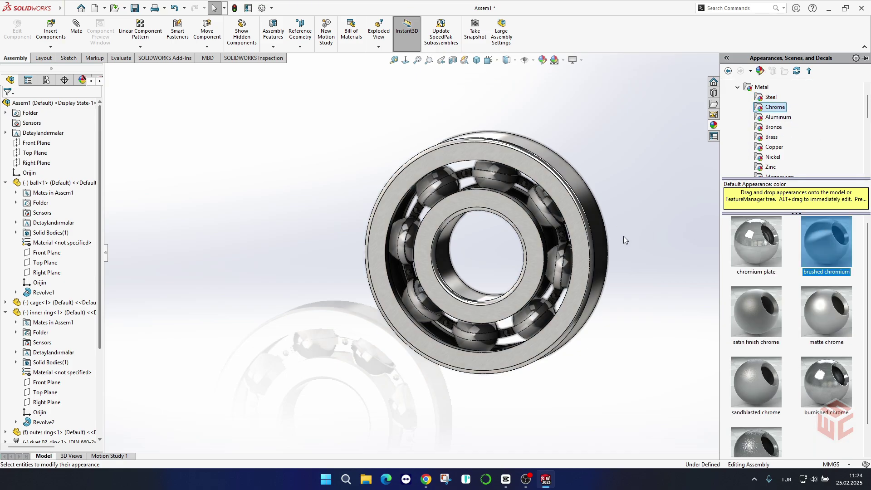
Rotate the inner ring and the set of balls to test the bearing's motion.
mouse_move(624, 240)
middle_down()
mouse_move(475, 223)
mouse_move(622, 241)
middle_up()
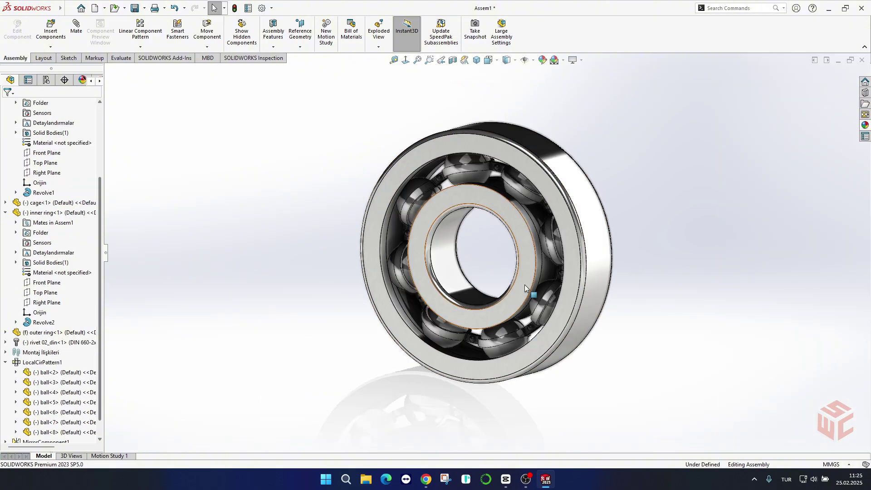
drag(525, 284, 431, 232)
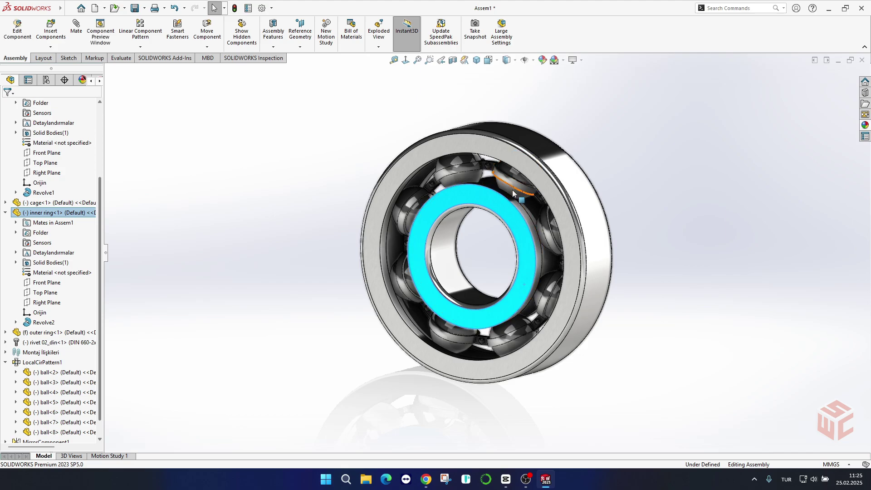
drag(515, 178, 572, 254)
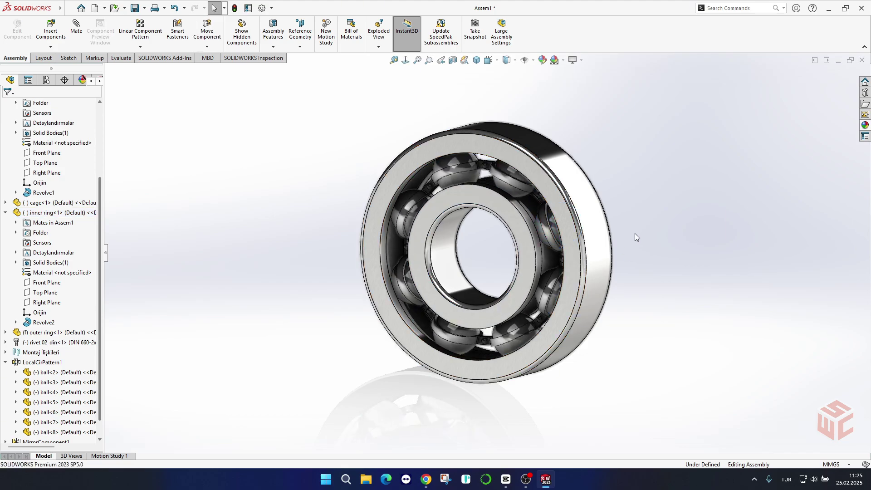